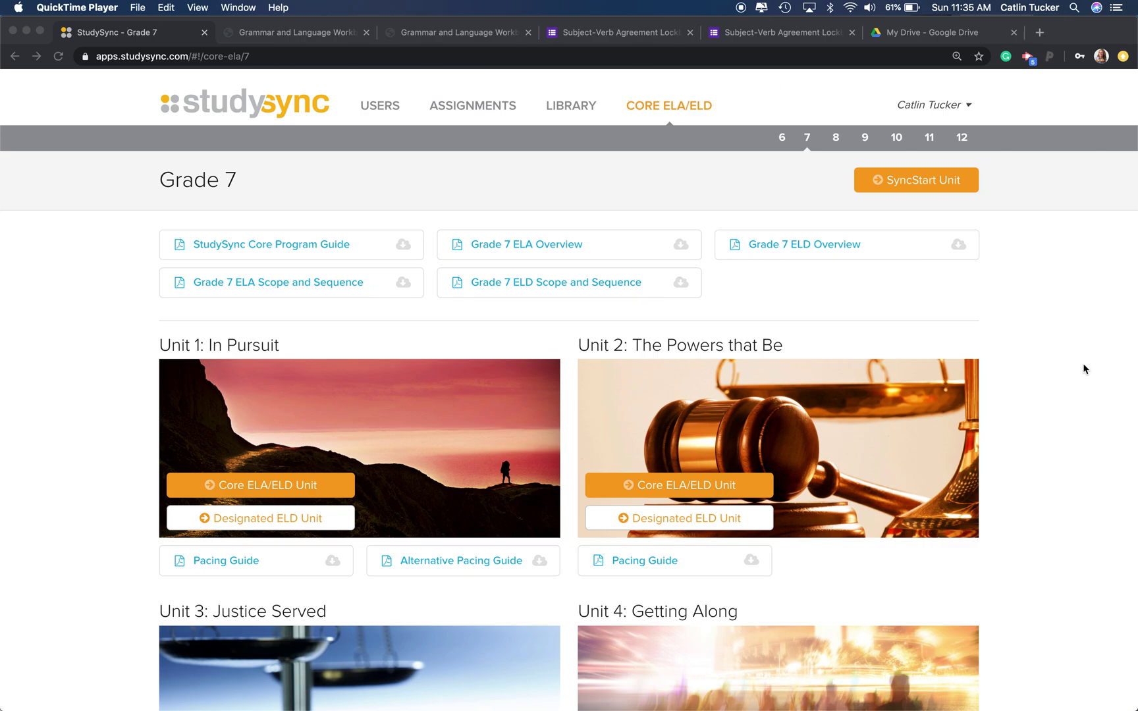
Scroll to the Grade 7 Additional Resources list and open the student Grammar and Language Workbook PDF
scroll(1085, 369, down, 6)
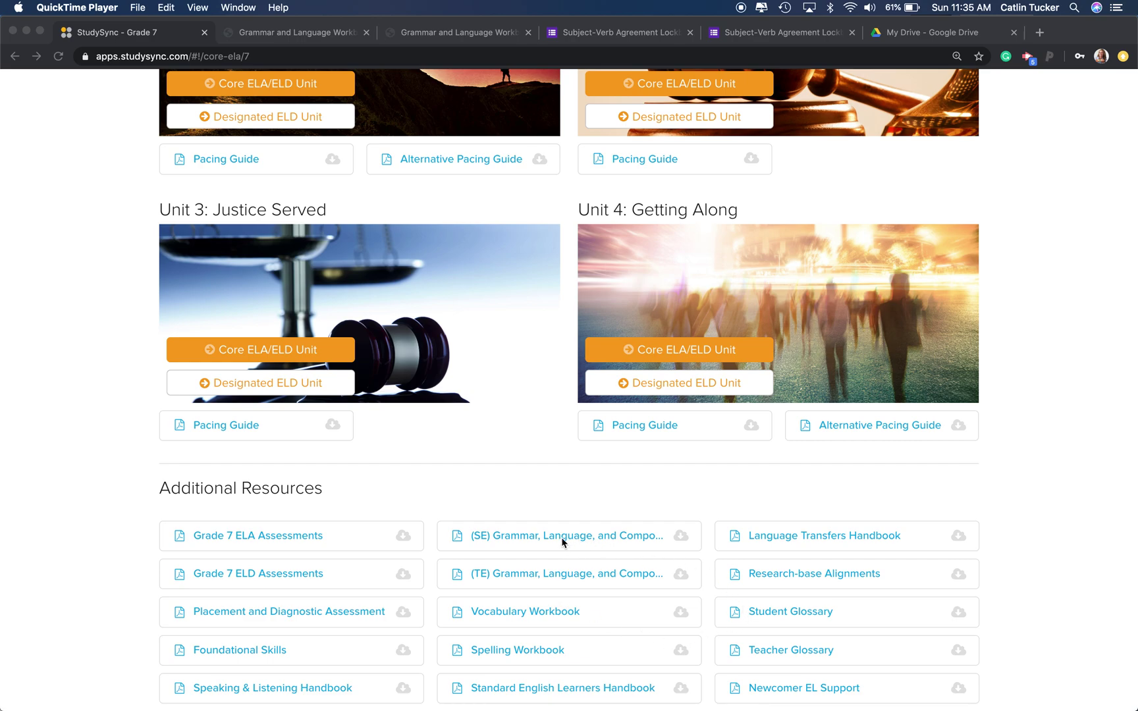
key(super+Tab)
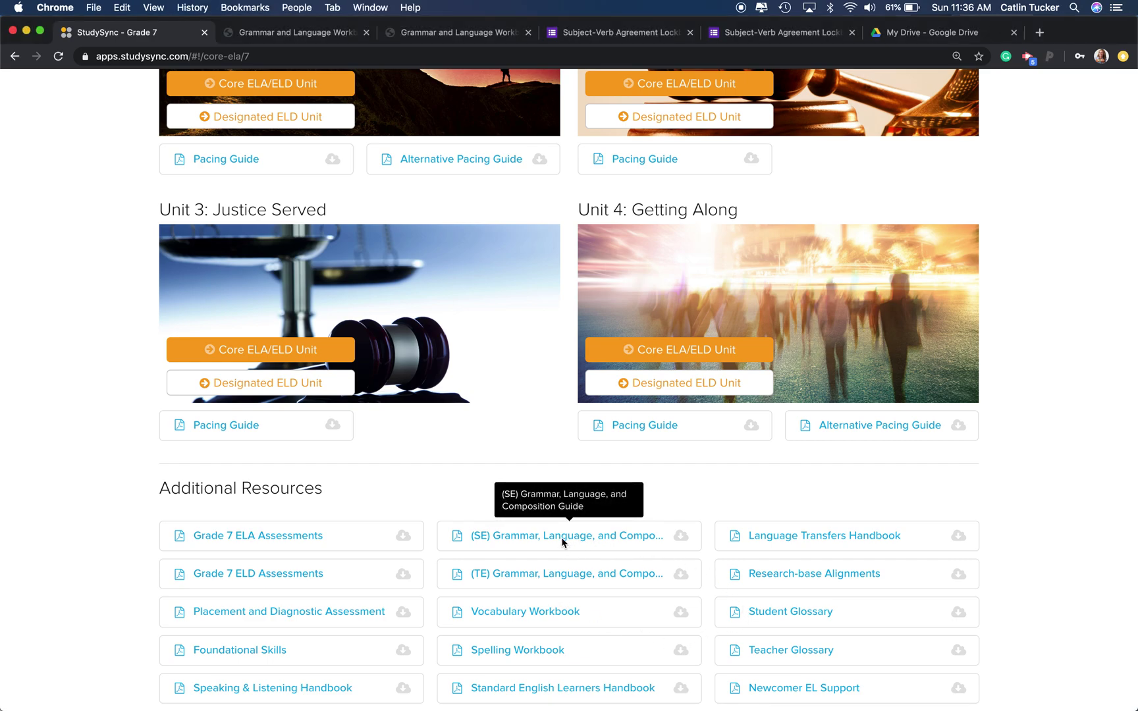
click(293, 33)
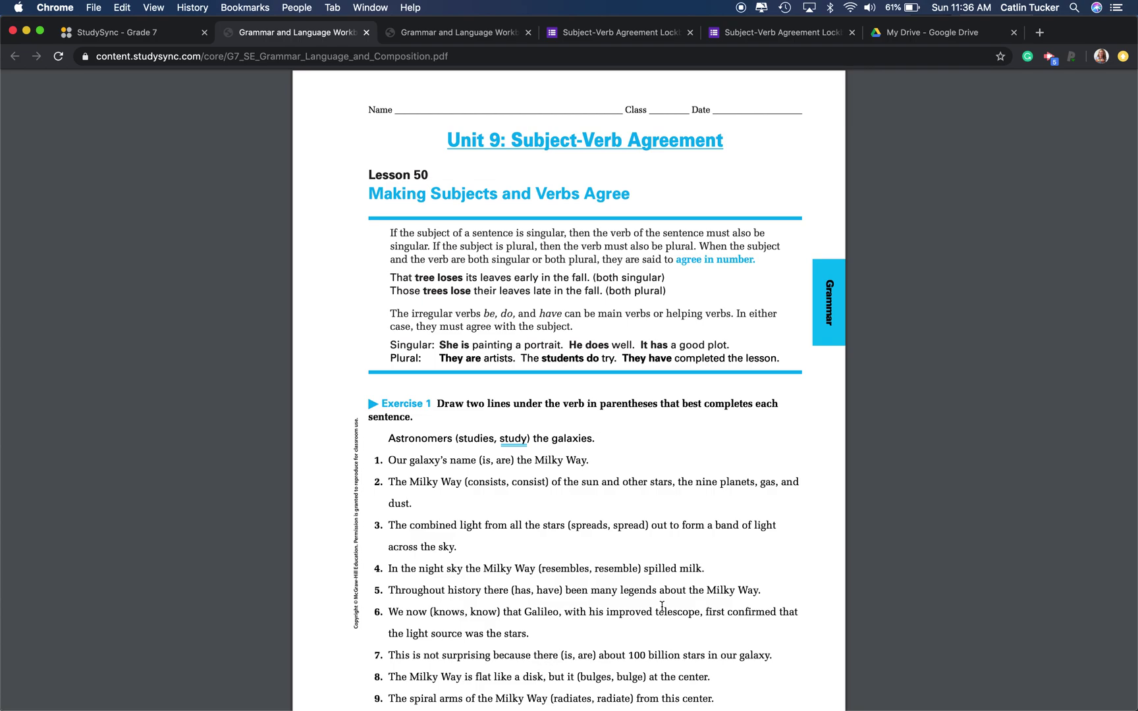
Check the teacher workbook's underlined Unit 9 subject-verb agreement answers, then switch to My Drive
click(488, 35)
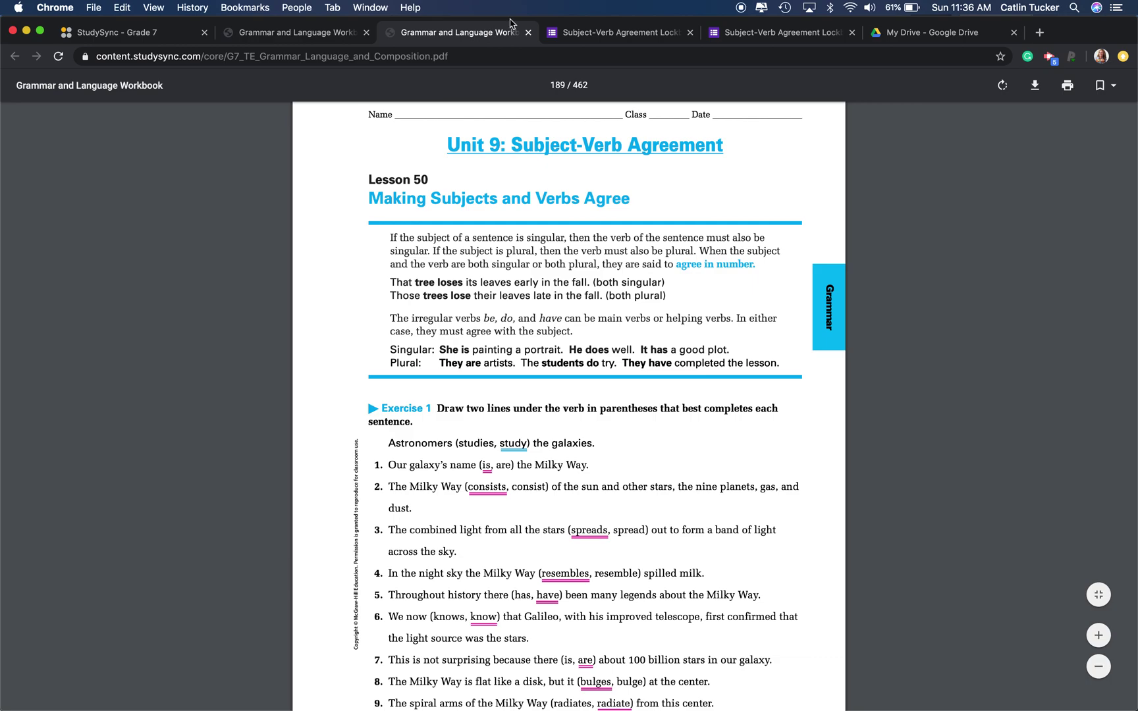
click(920, 37)
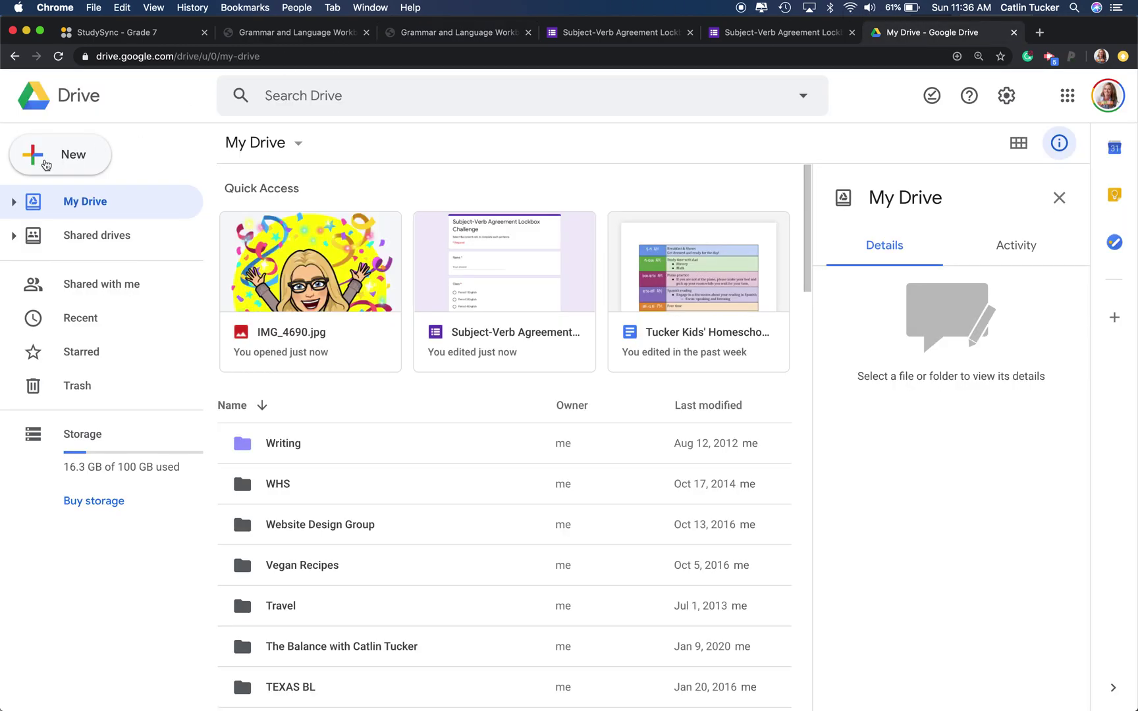
Look through Drive's New menu options, then return to the Lockbox Challenge form editor
click(99, 158)
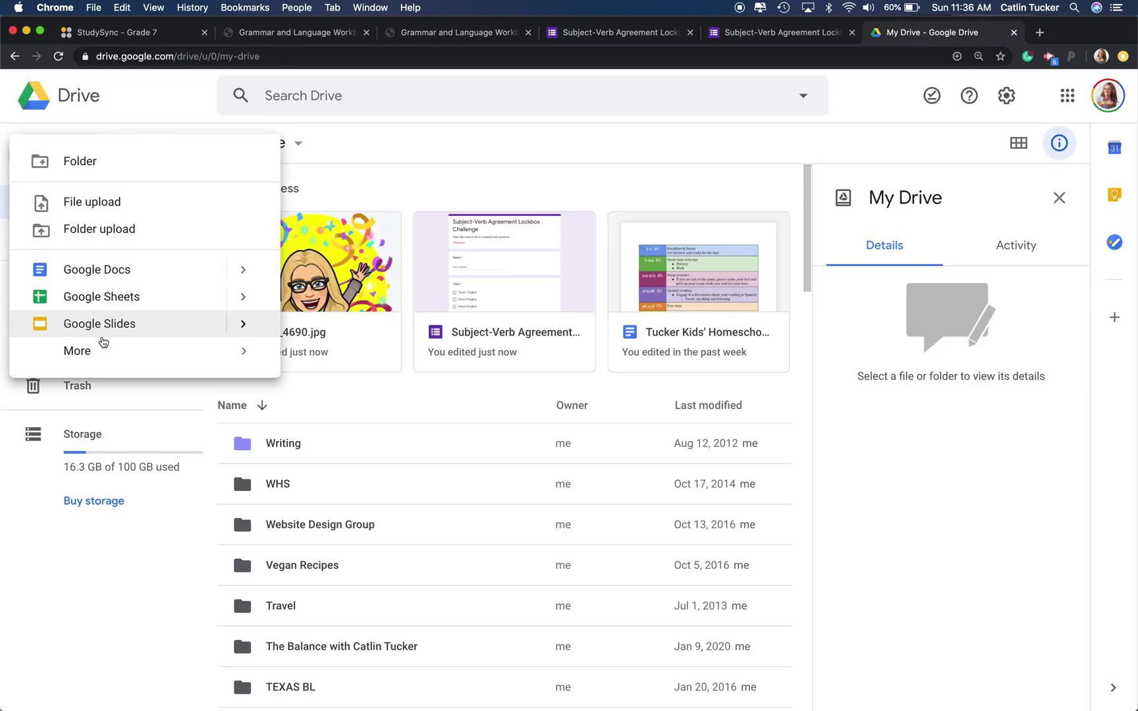
mouse_move(102, 359)
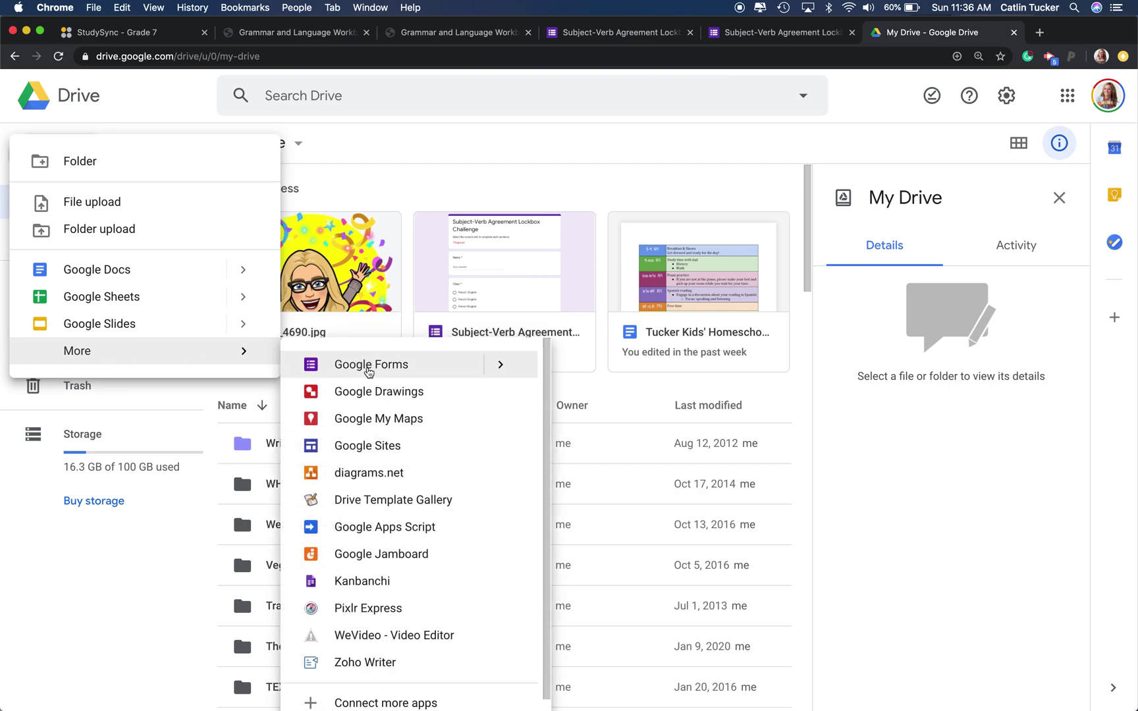
click(605, 33)
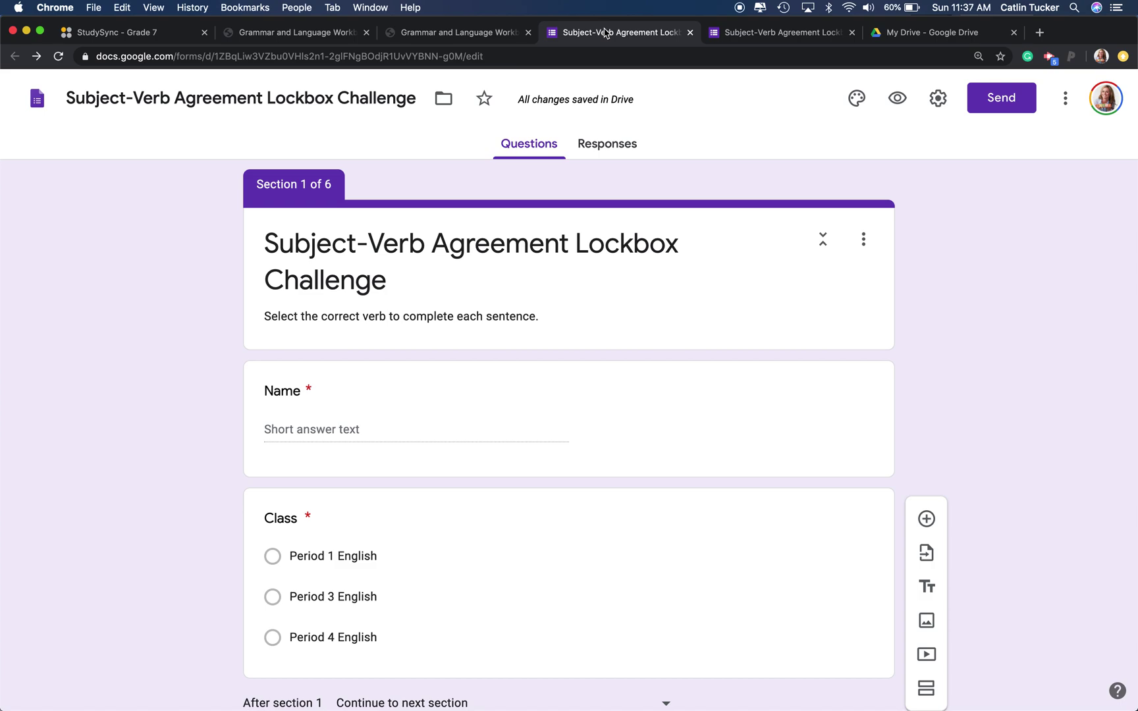
triple_click(303, 266)
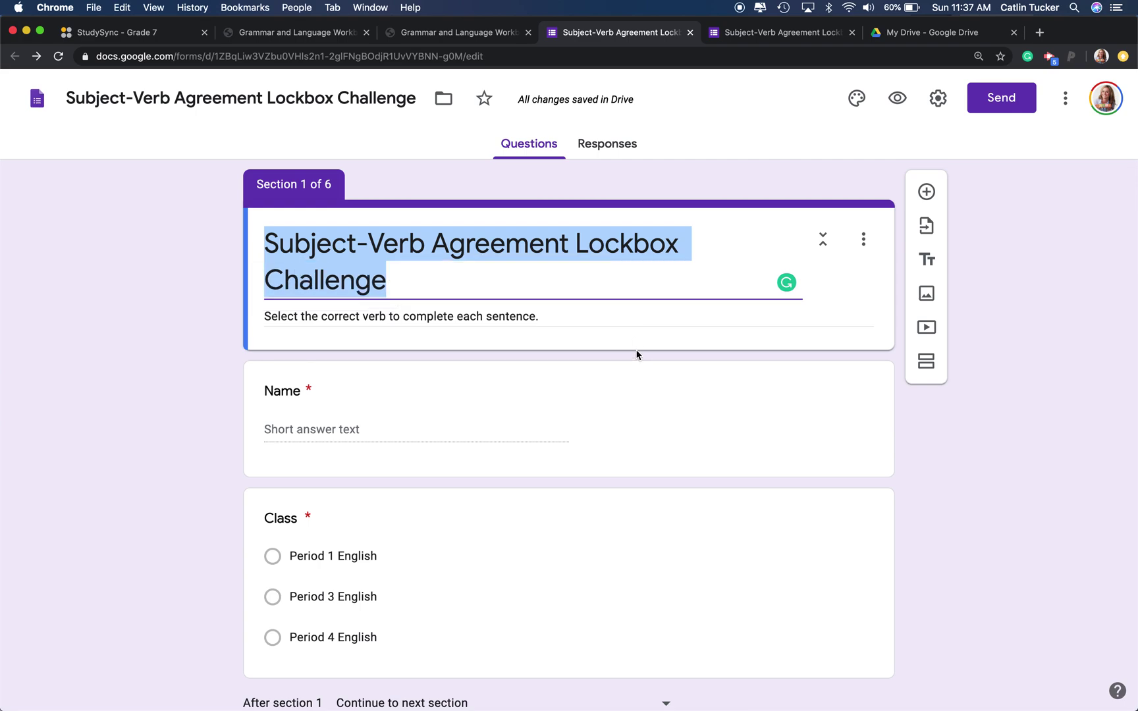
triple_click(422, 315)
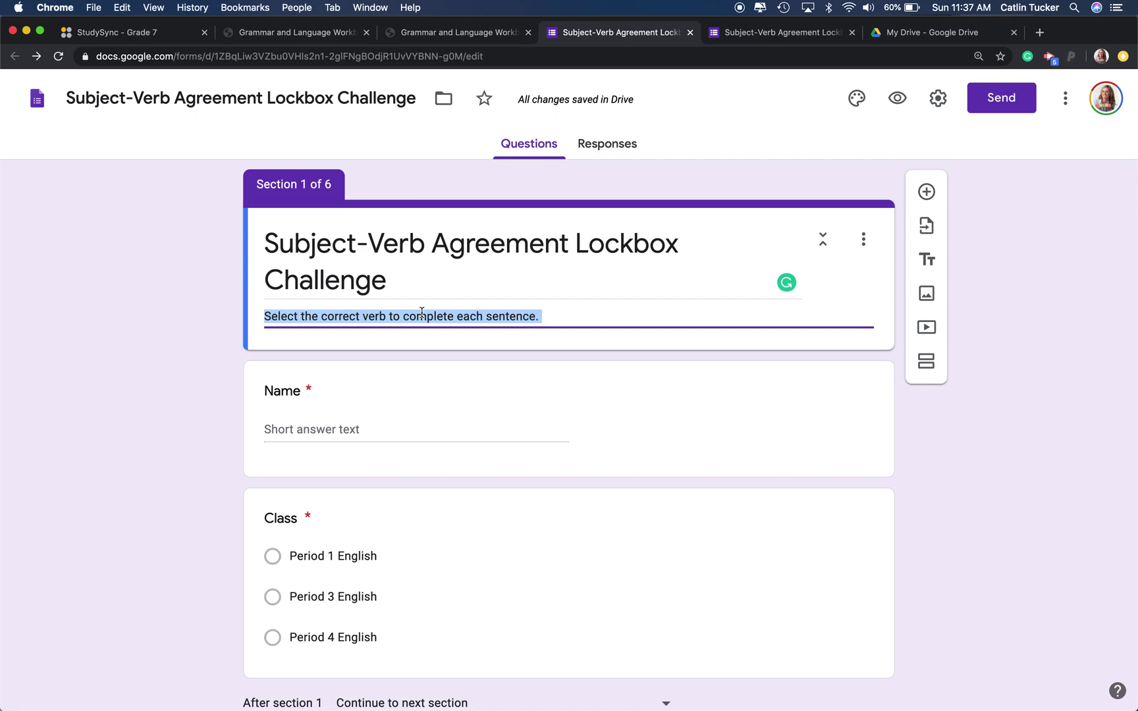
click(533, 397)
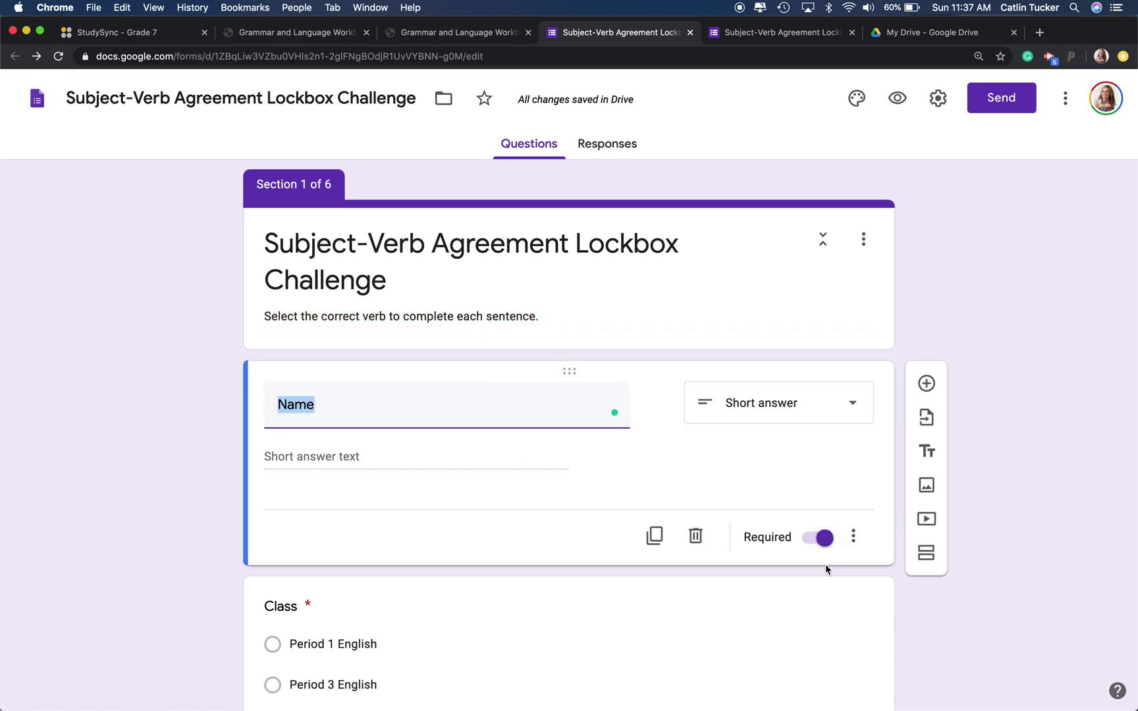
scroll(826, 565, down, 3)
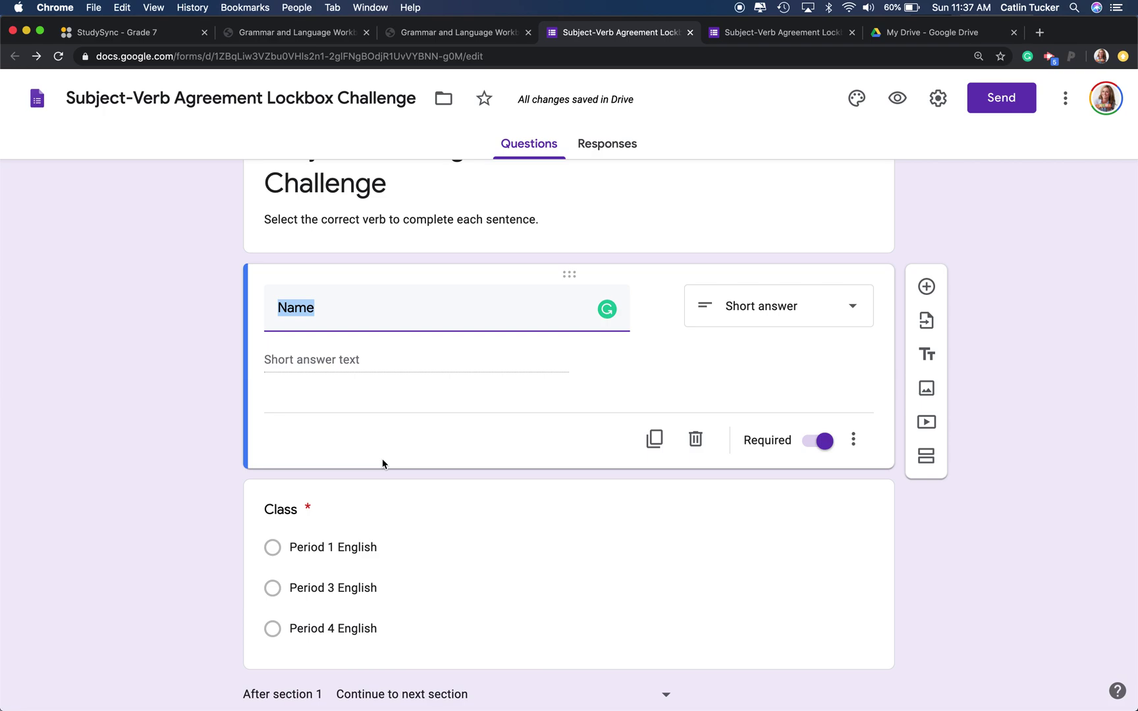
scroll(534, 610, up, 3)
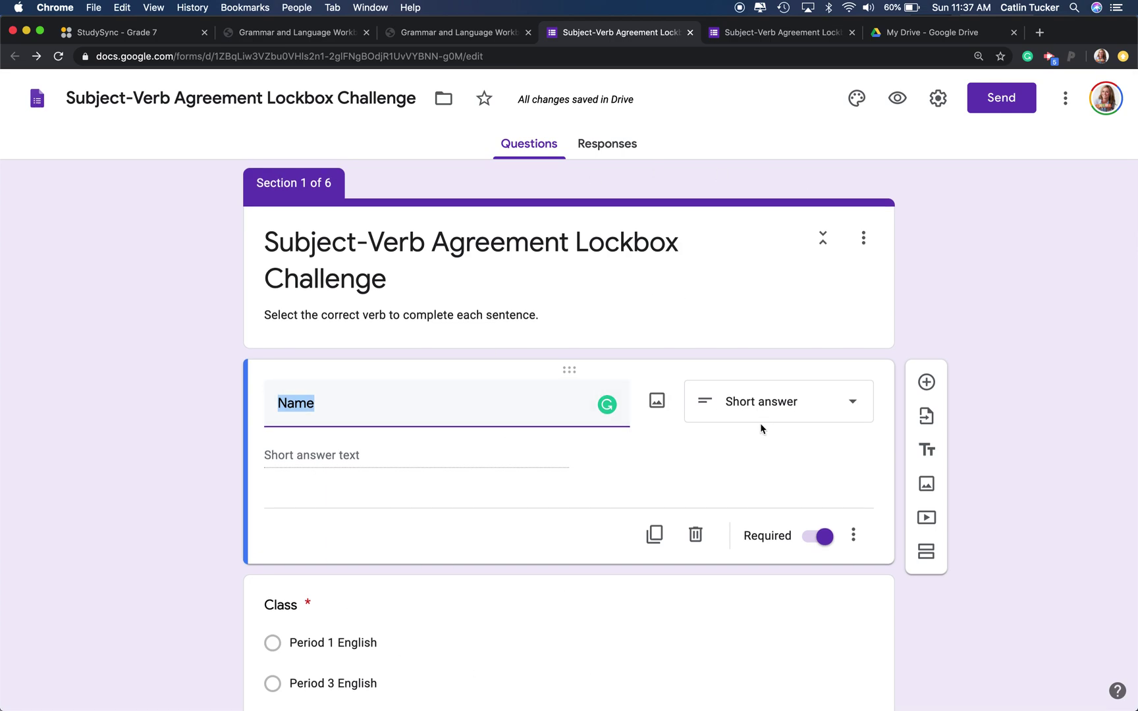
scroll(761, 461, down, 2)
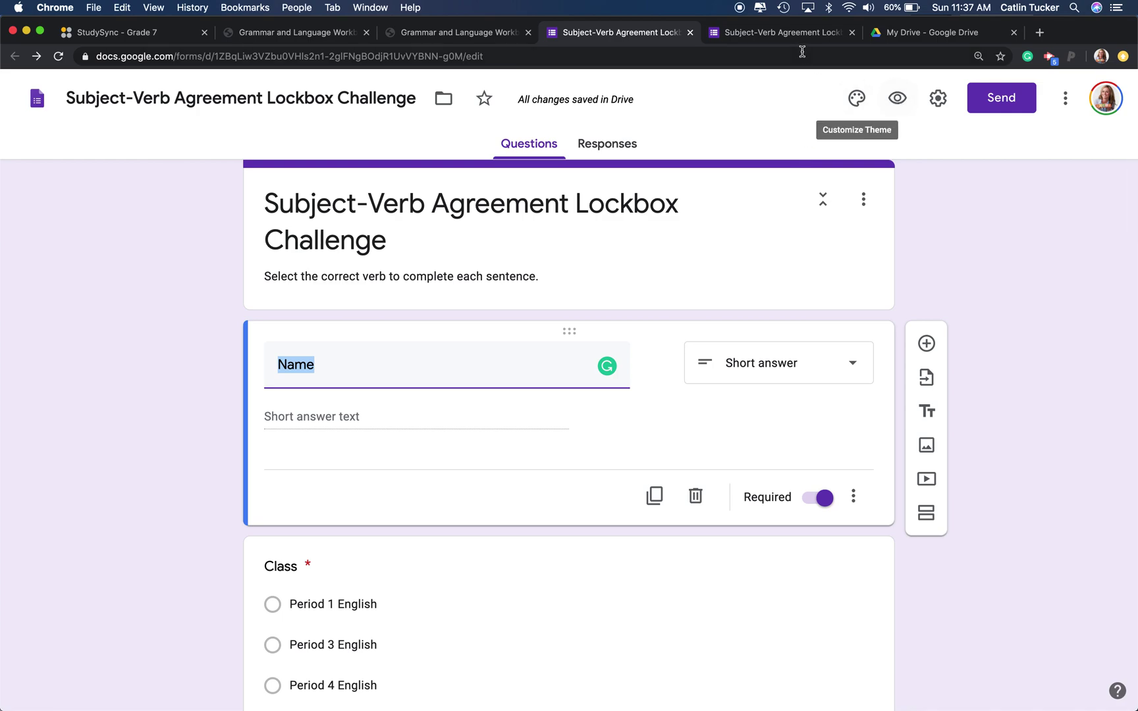
click(898, 98)
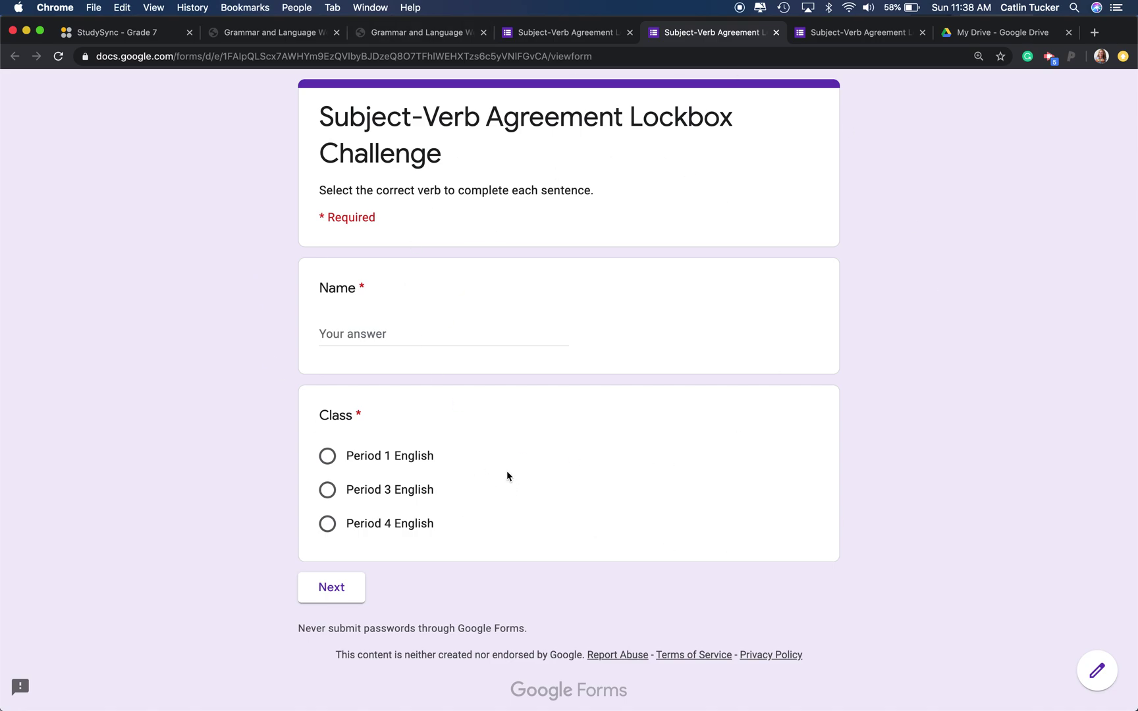
In preview, enter a student name, choose Period 3 English, reach Question #1, then return to the editor
click(389, 330)
text(Catlin)
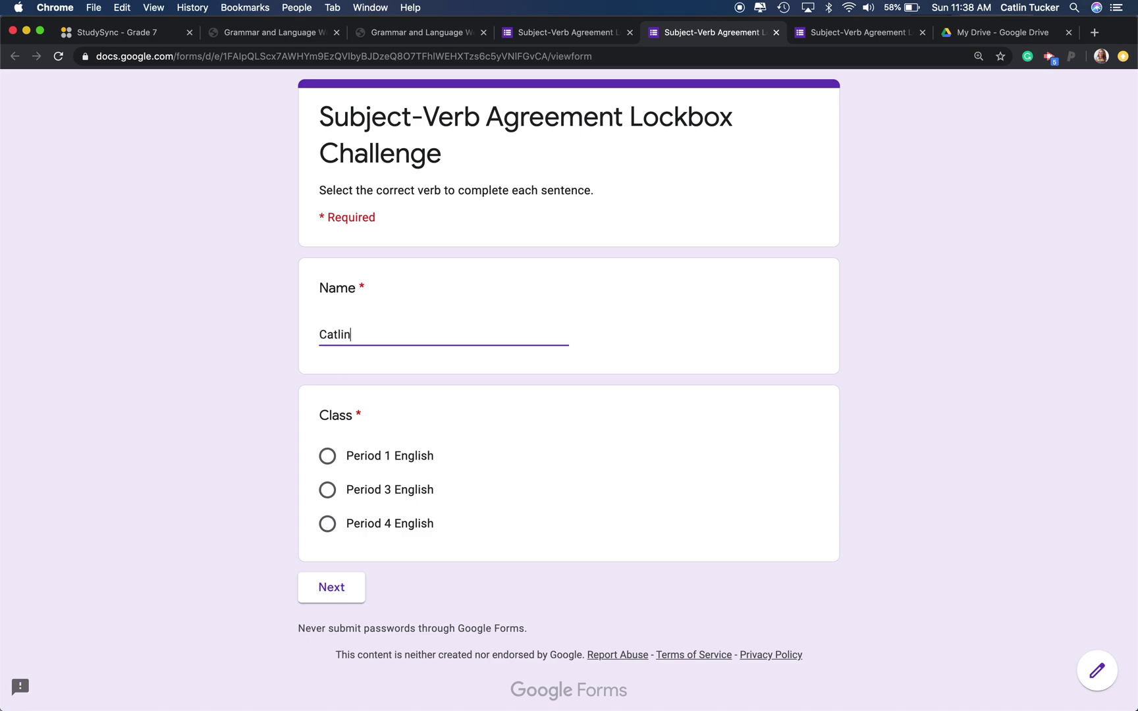
click(327, 494)
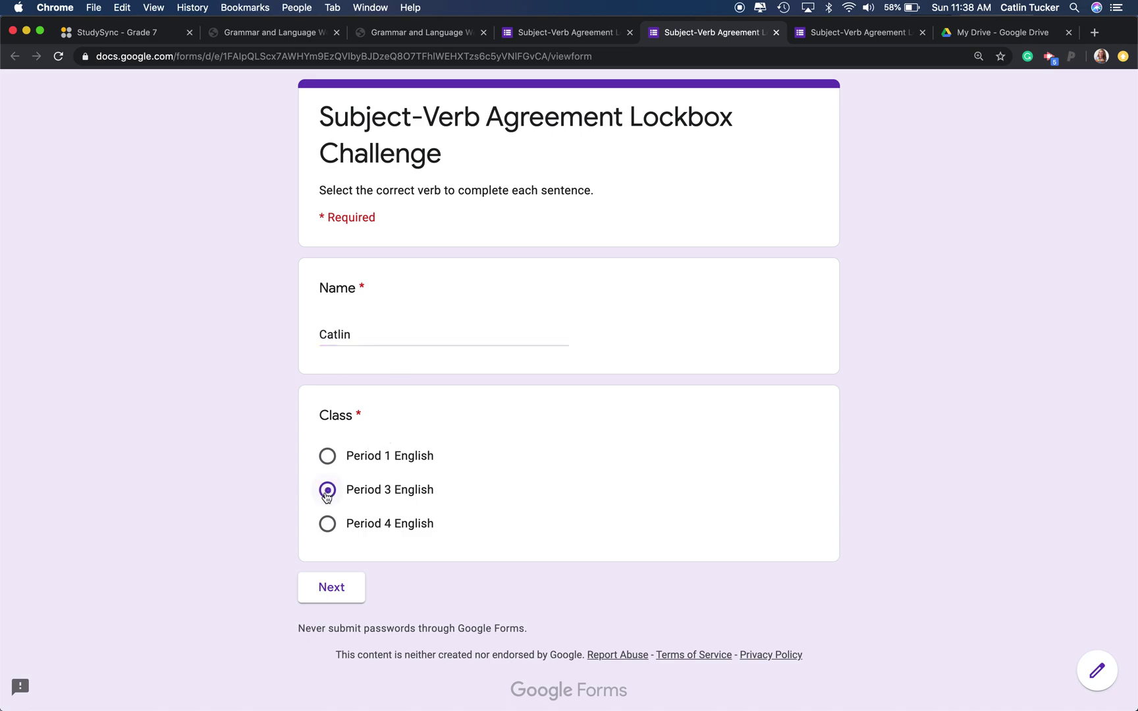
click(333, 588)
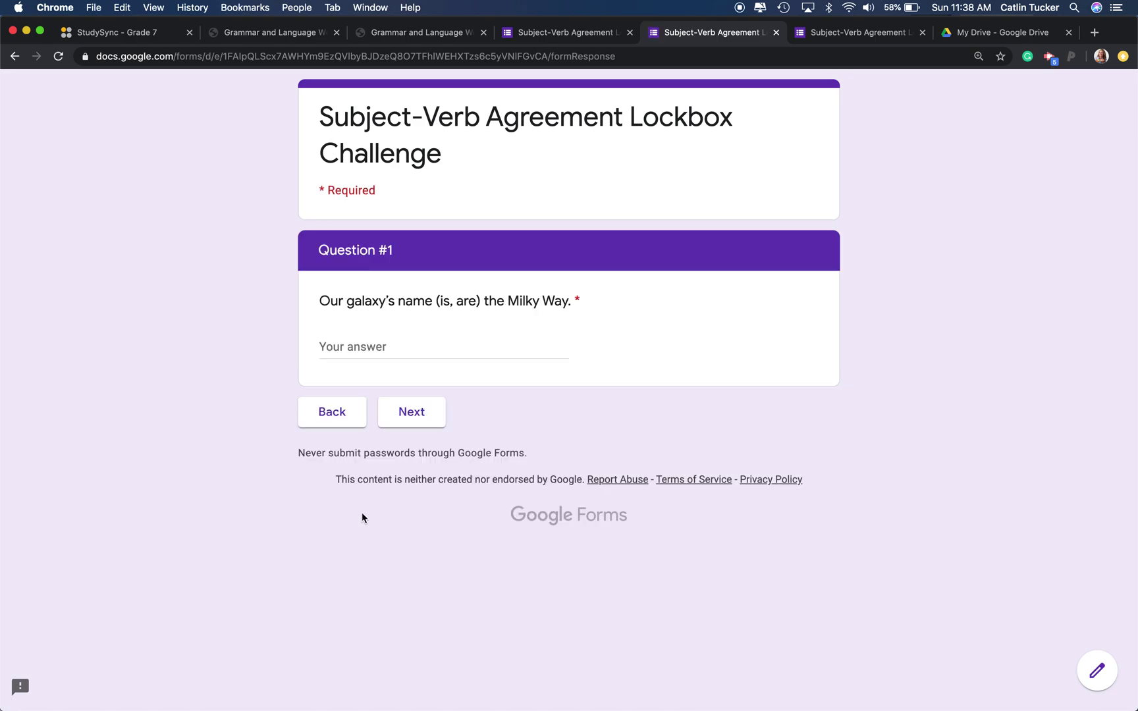
click(553, 39)
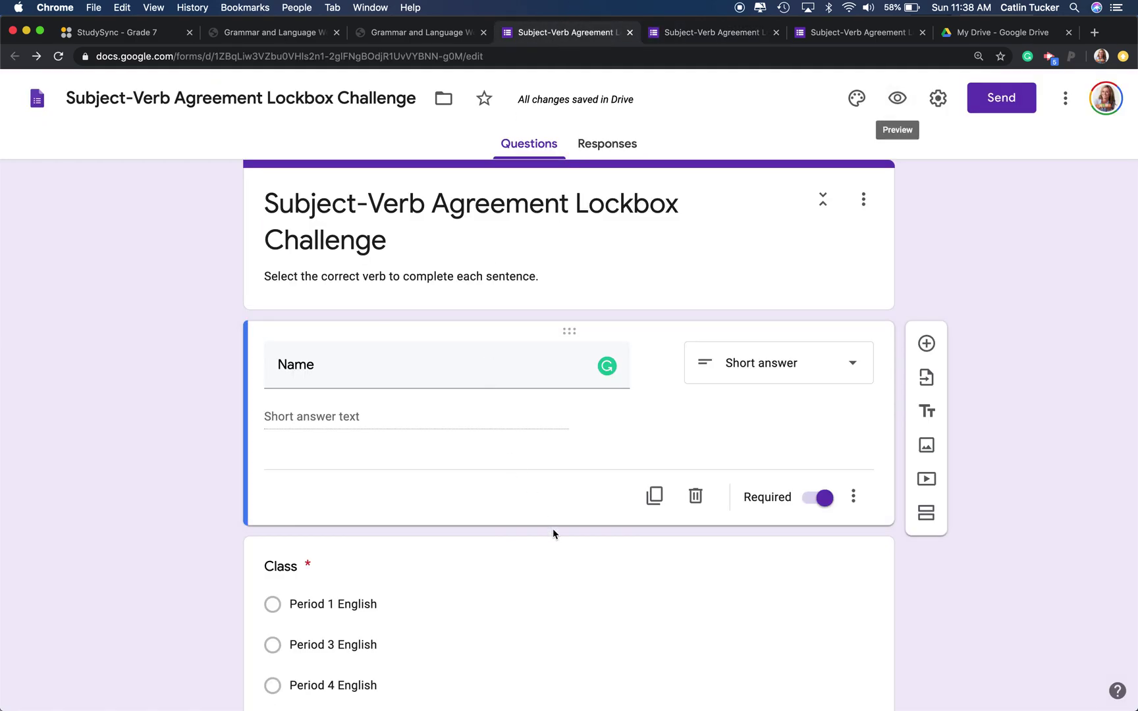
Scroll down to Section 2 of 6 and select the Question #1 section title
scroll(553, 531, down, 5)
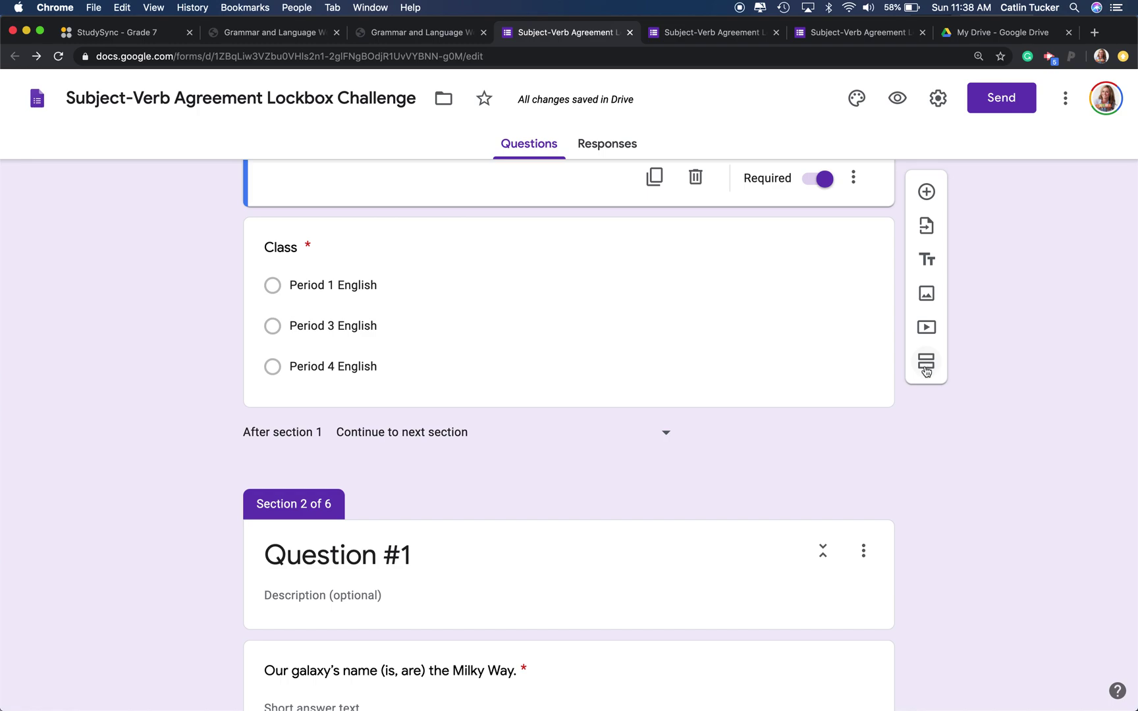
scroll(926, 371, down, 4)
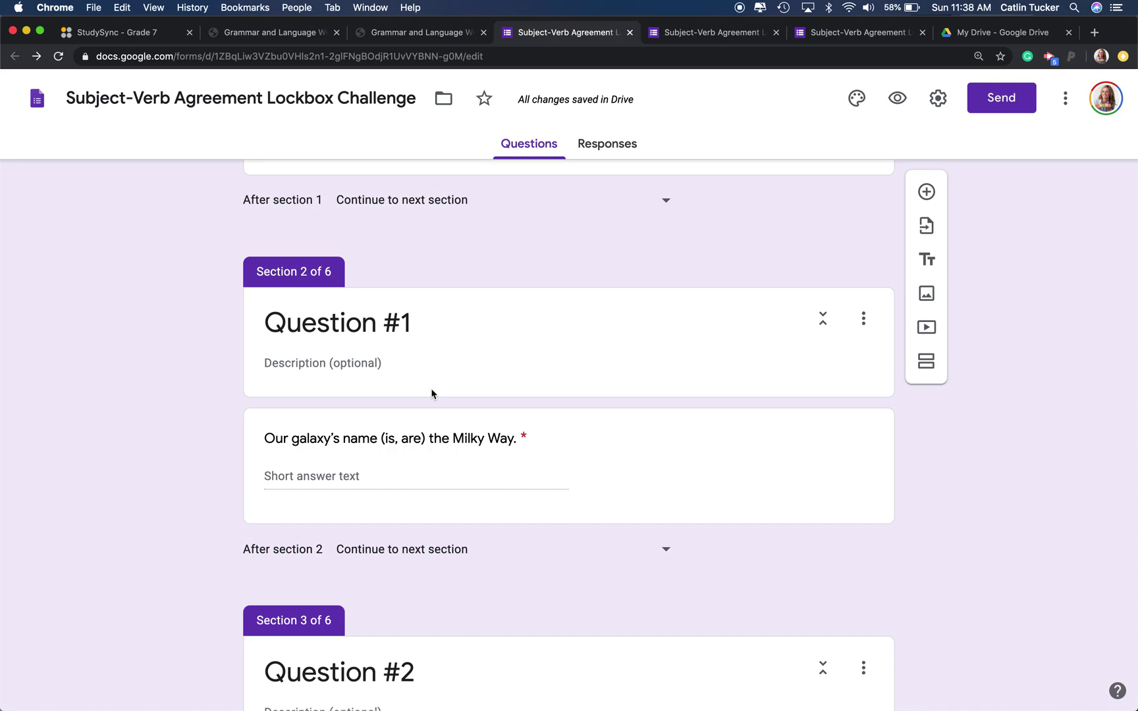
click(679, 362)
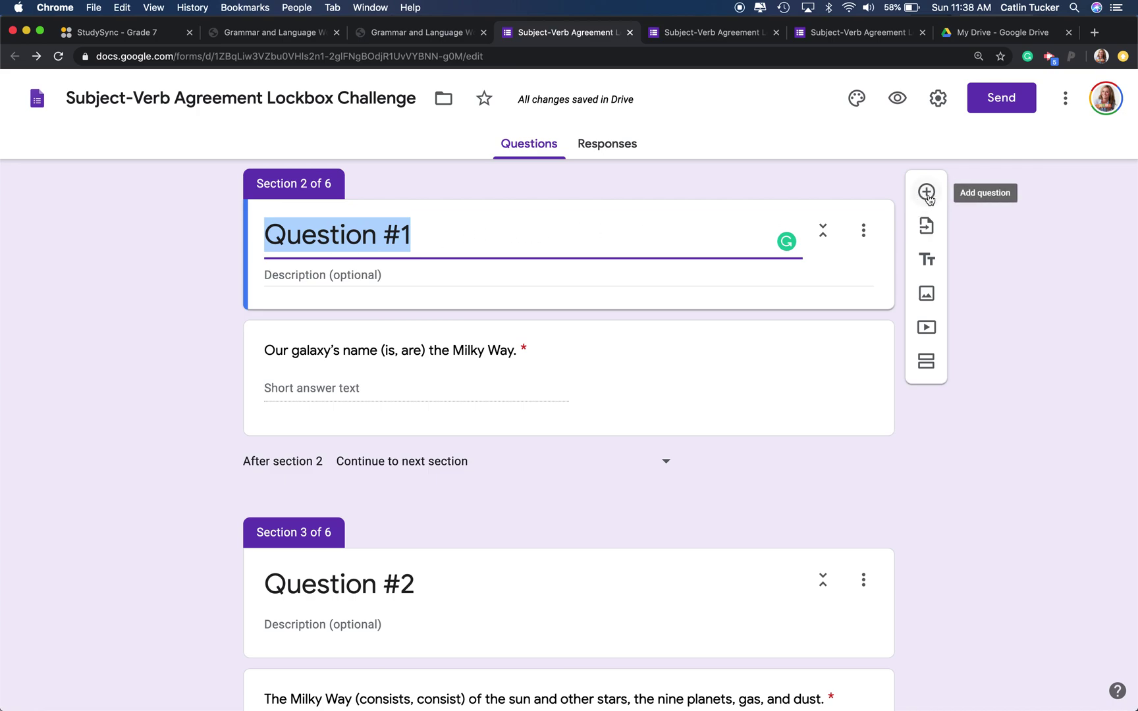
Check the workbook answer and keep the Milky Way question as Short answer
click(867, 373)
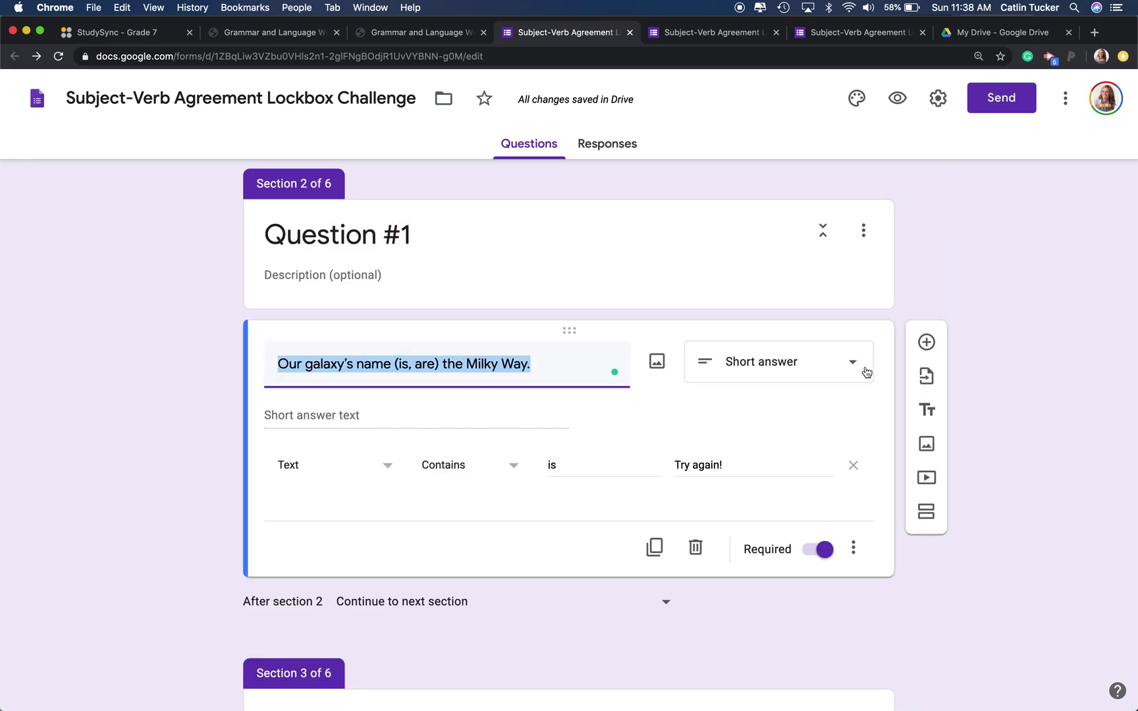
click(293, 35)
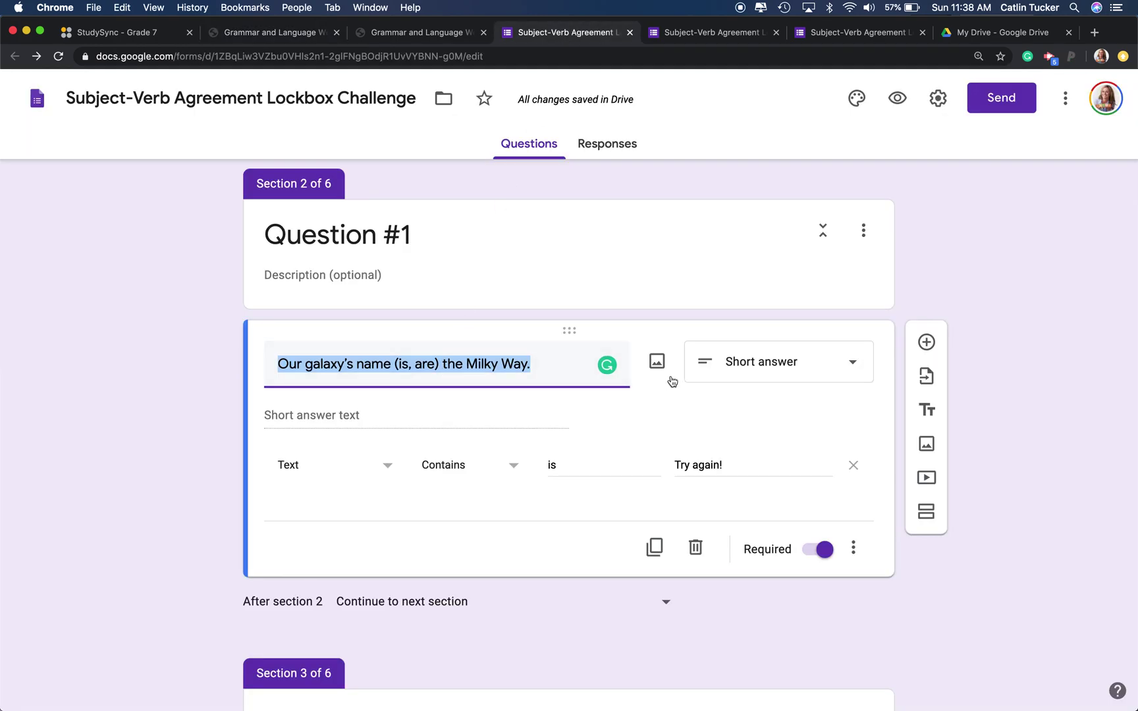
click(769, 367)
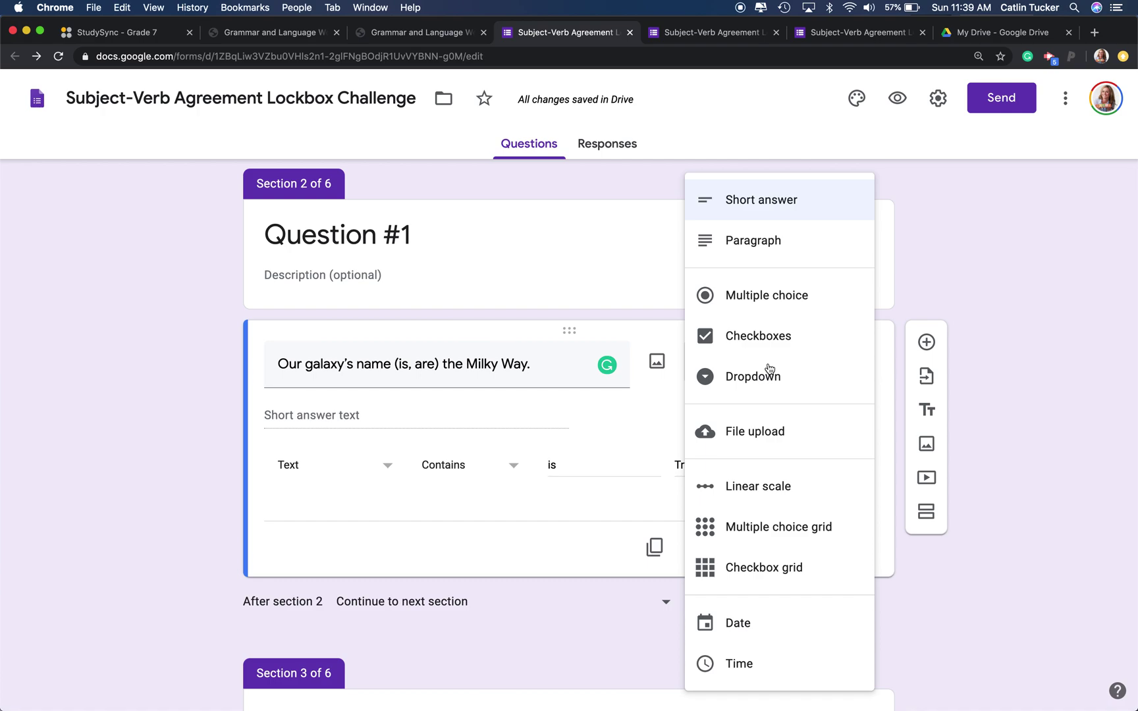
click(769, 208)
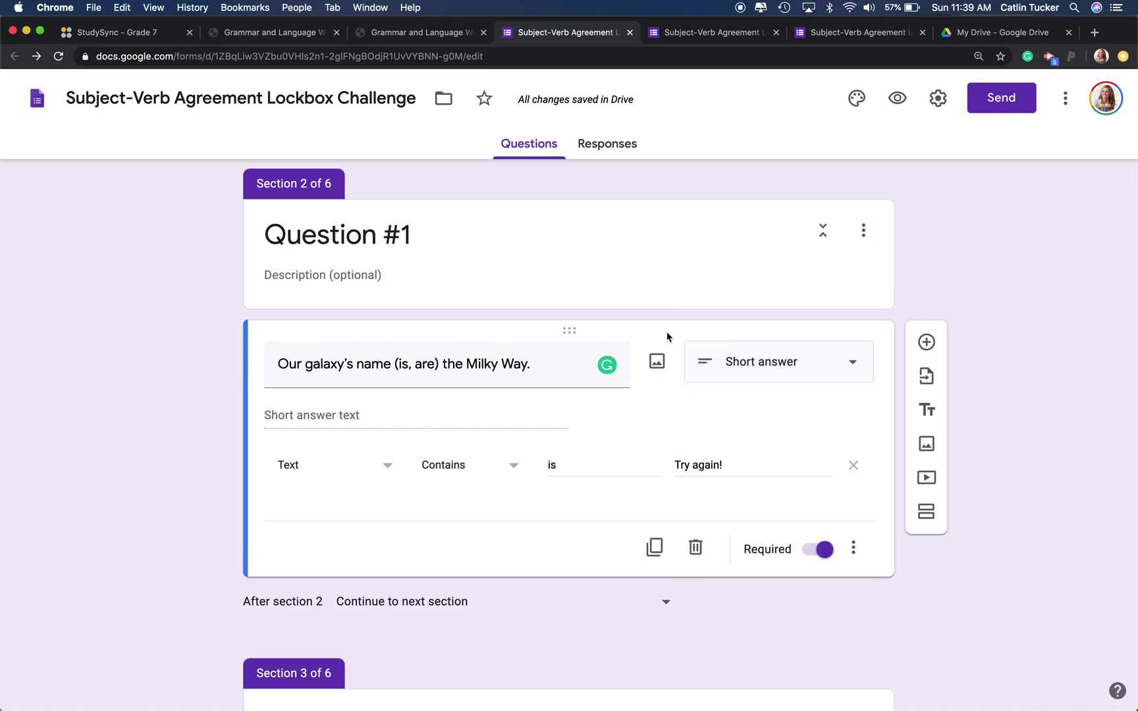
click(852, 550)
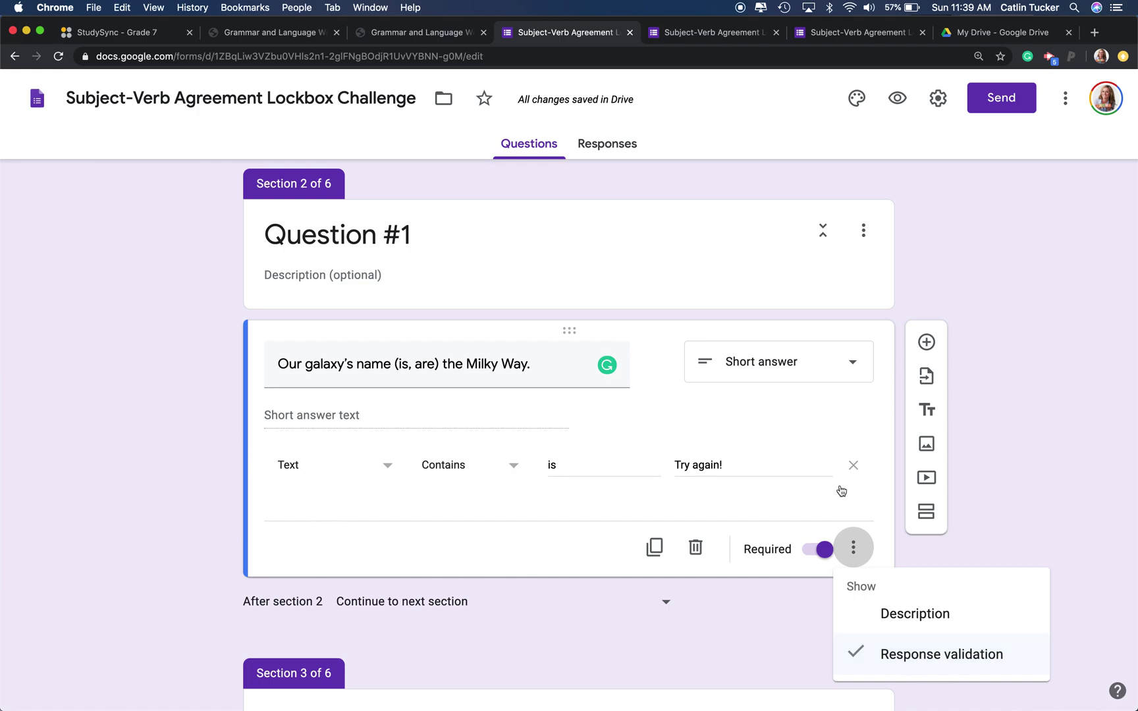
click(390, 470)
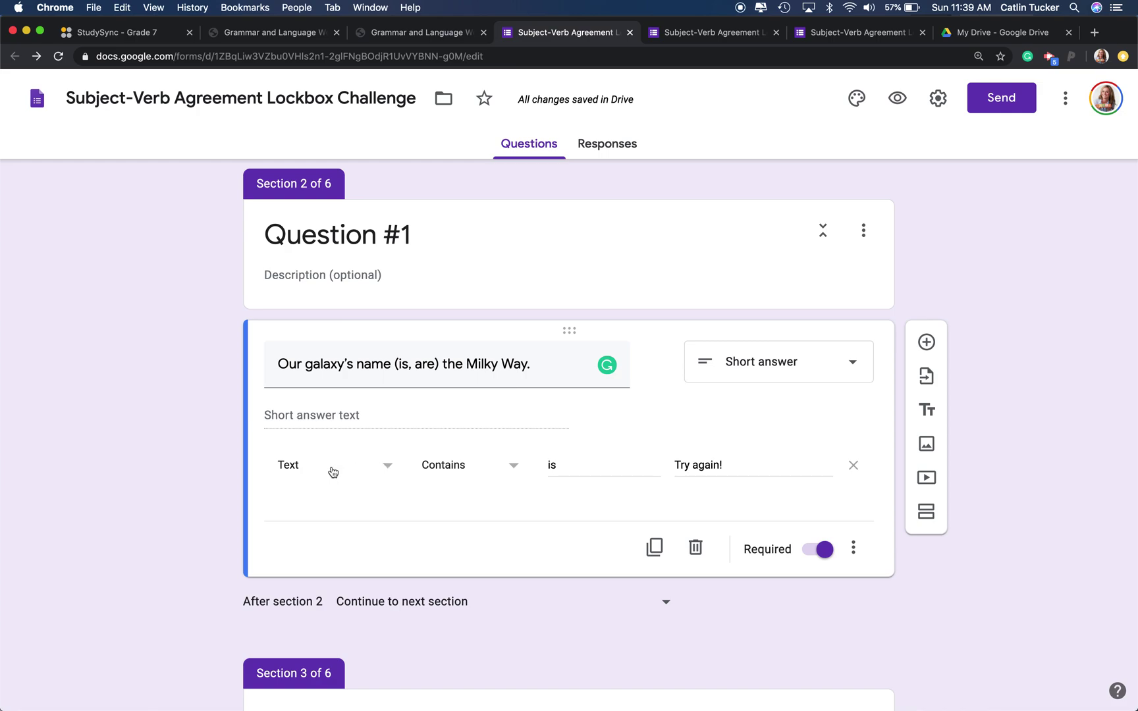
Set response validation to Text contains 'is' with the error message 'Try again!'
click(301, 474)
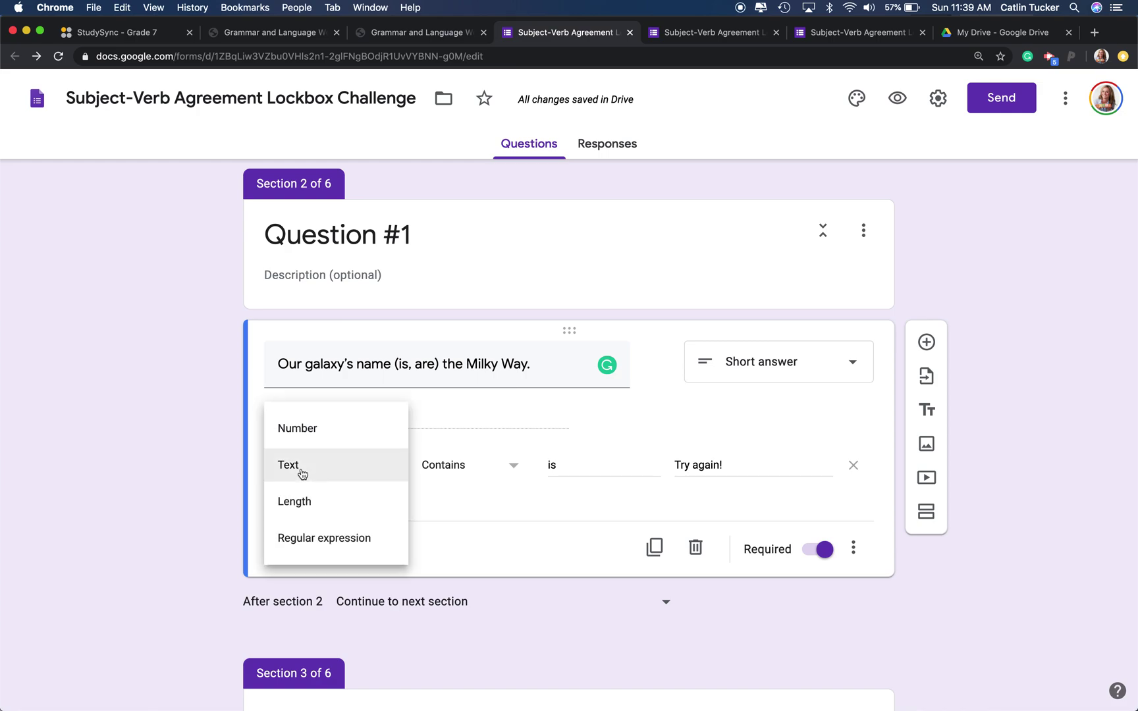
click(481, 469)
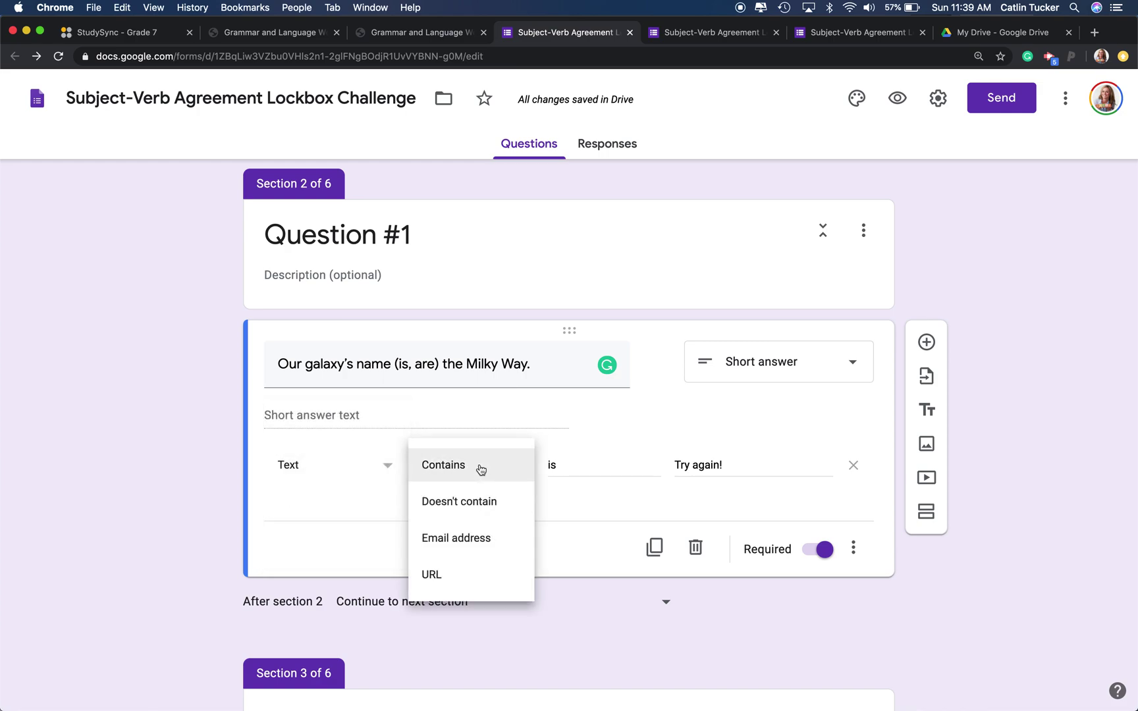
click(577, 465)
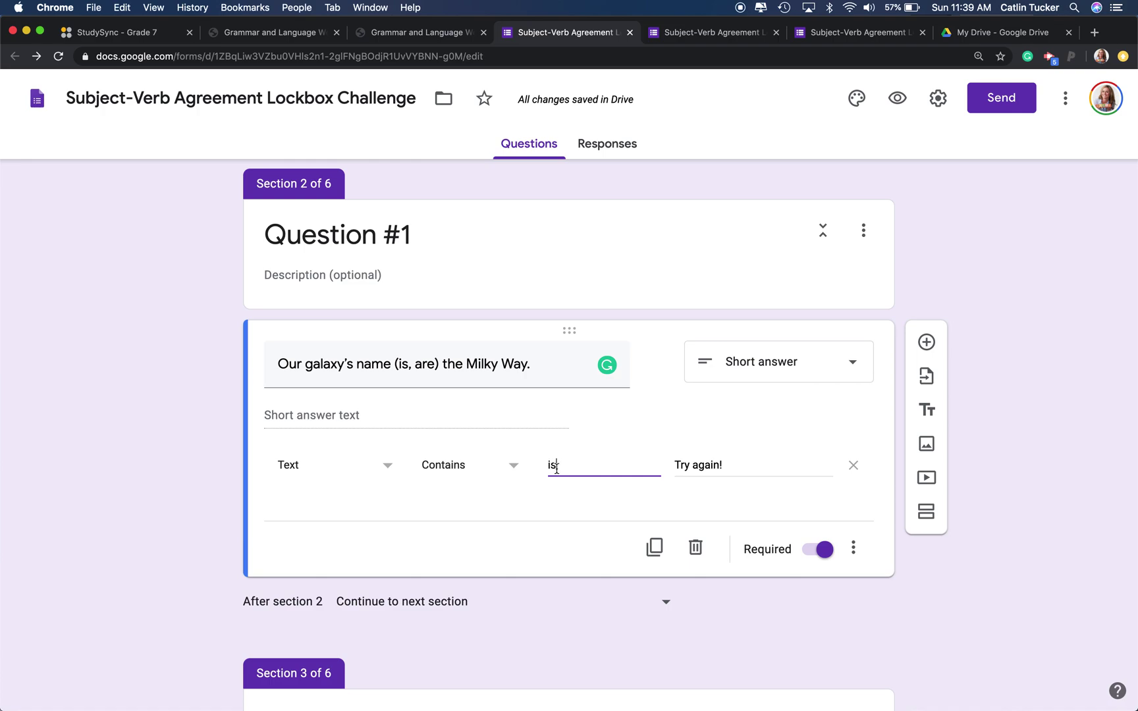
drag(557, 467, 548, 471)
drag(727, 467, 677, 466)
key(BackSpace)
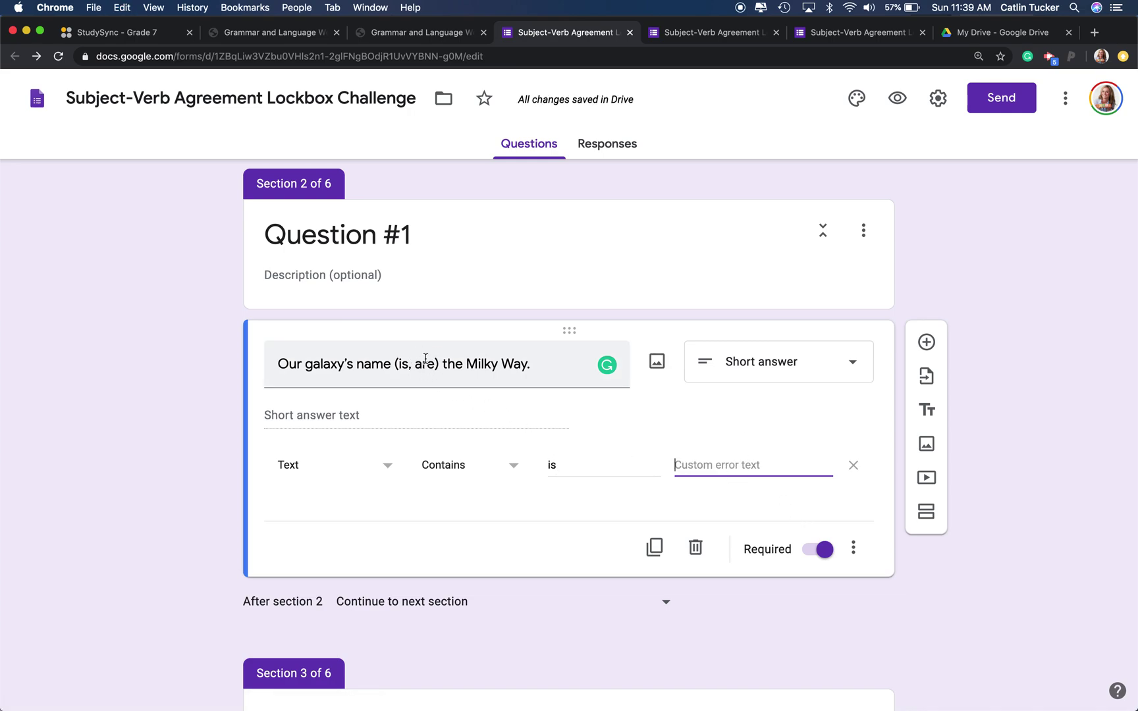
key(super+z)
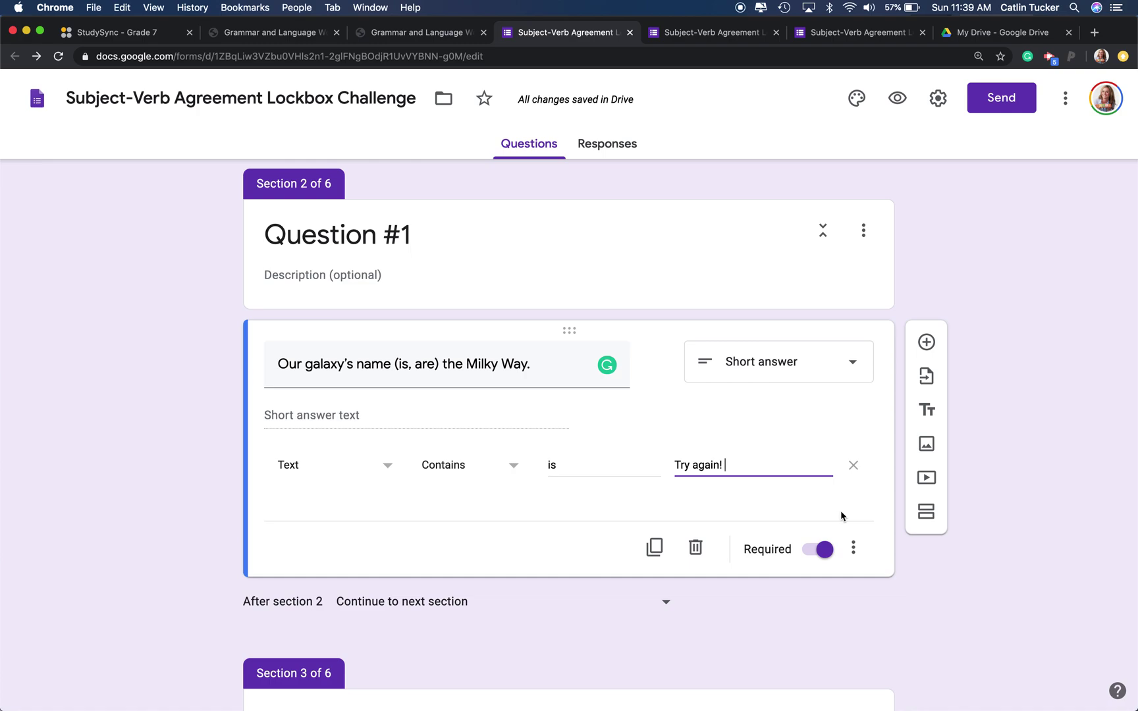
Review Question #5's validation and add a new Section 7 at the end of the form
scroll(841, 514, down, 6)
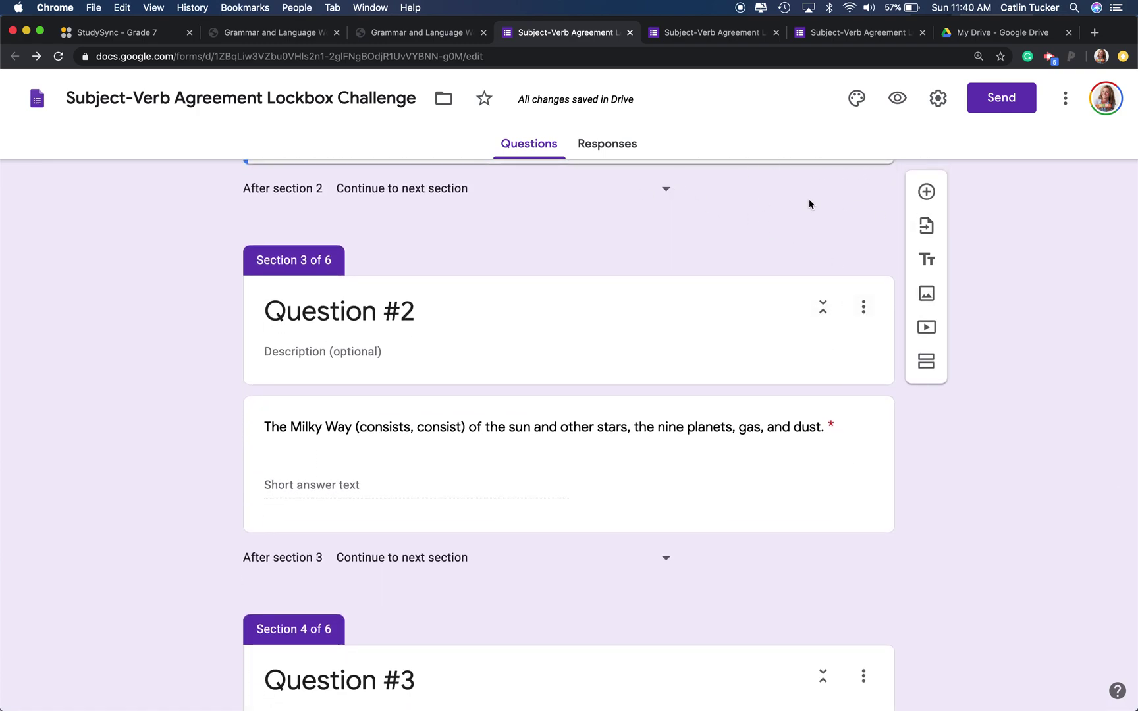
scroll(808, 191, down, 2)
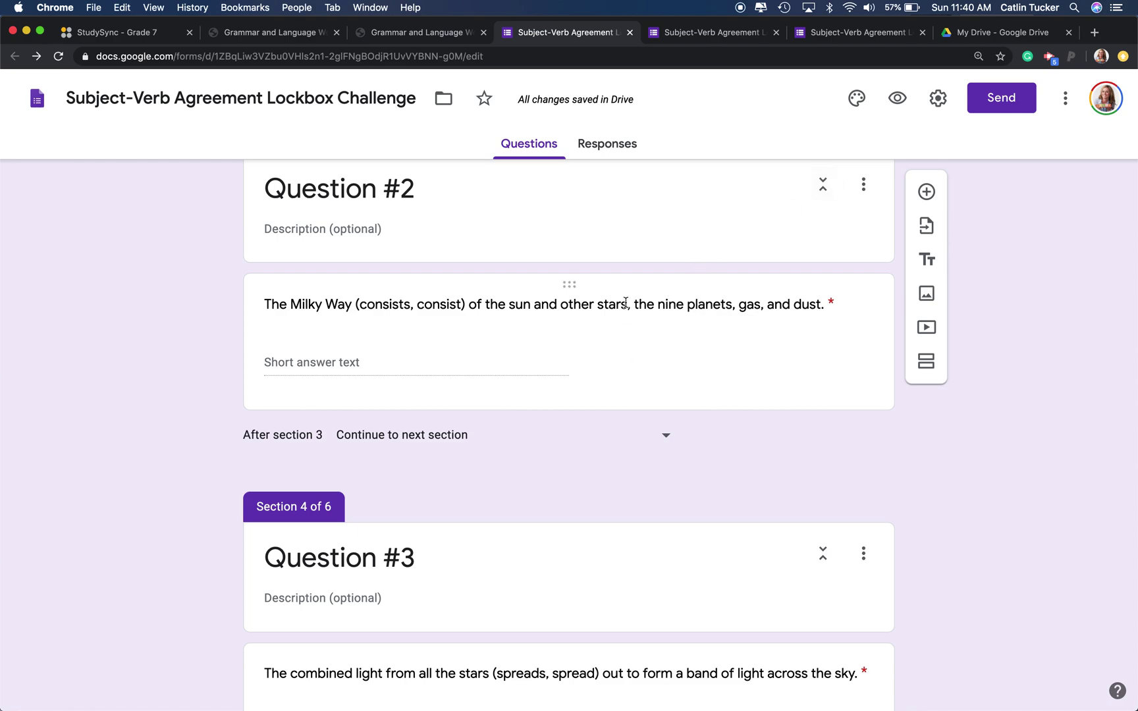
scroll(625, 303, down, 3)
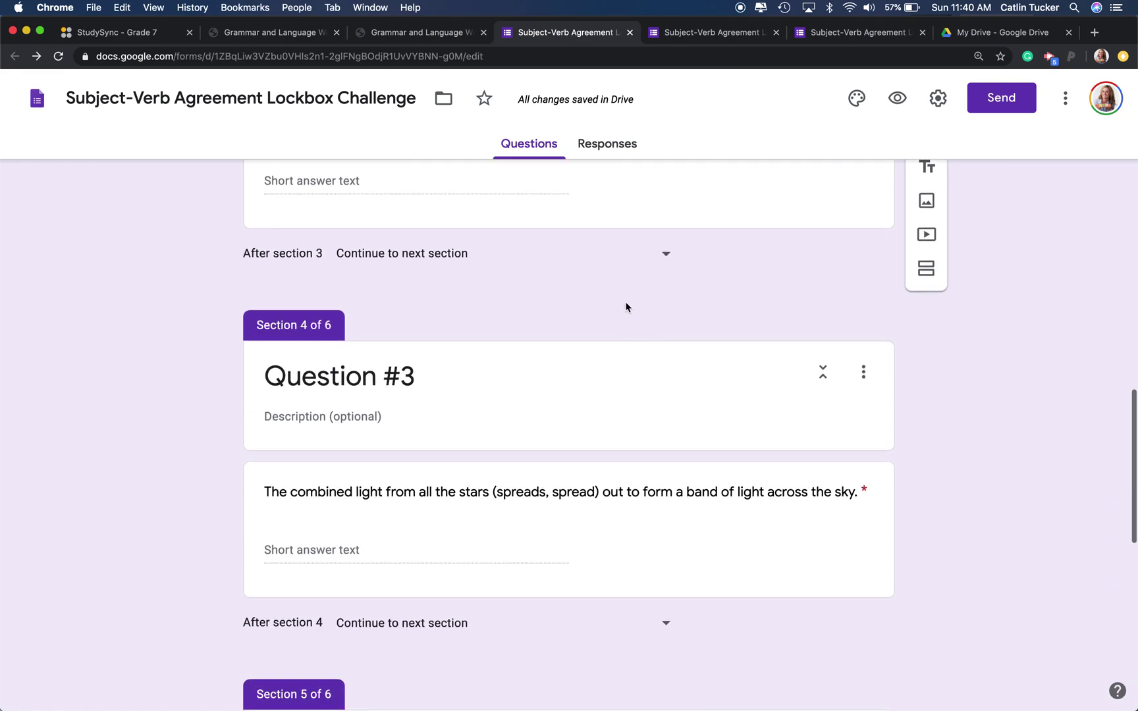
scroll(625, 307, down, 10)
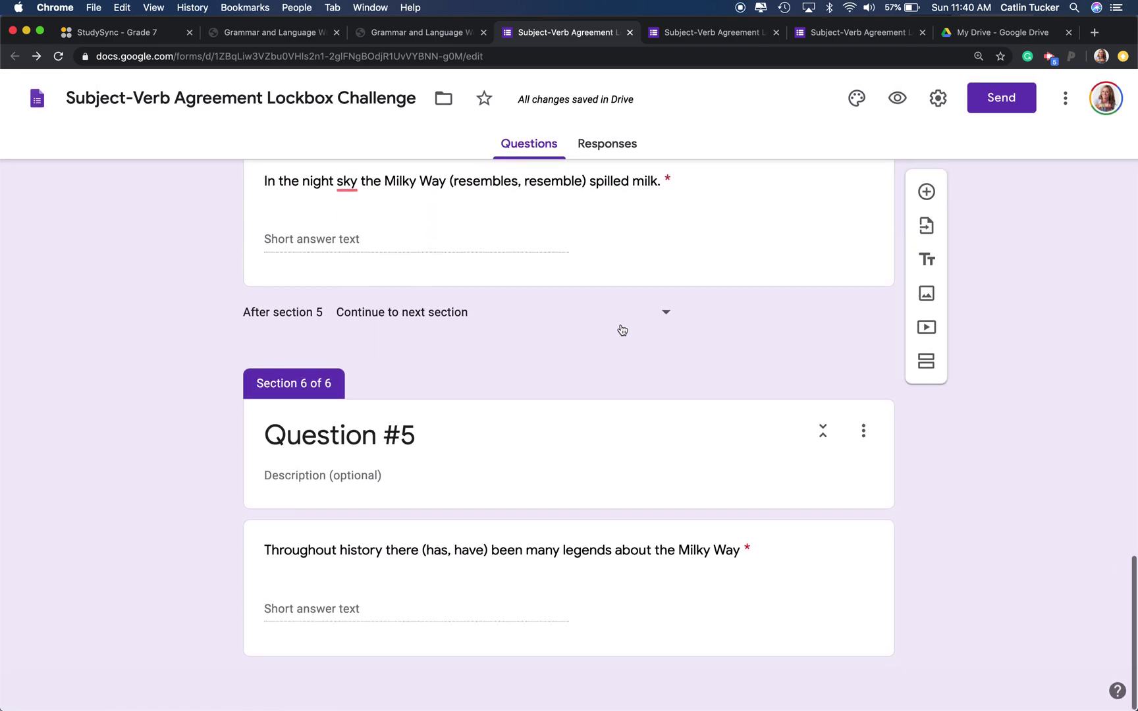
click(803, 637)
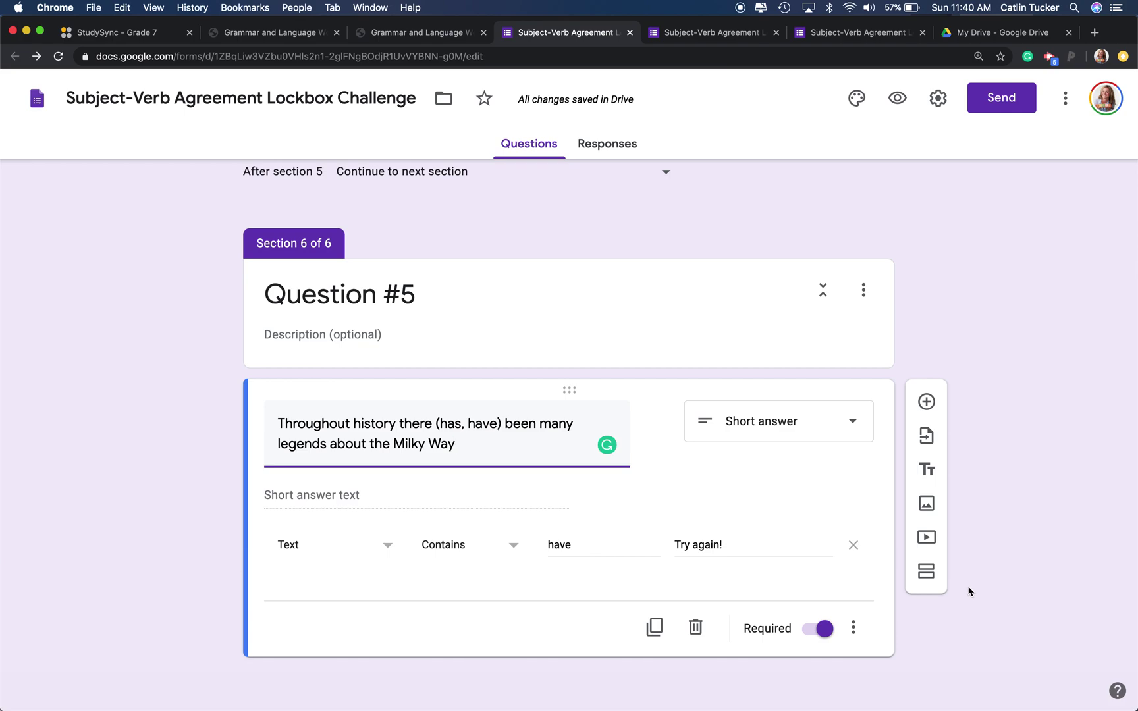
click(927, 571)
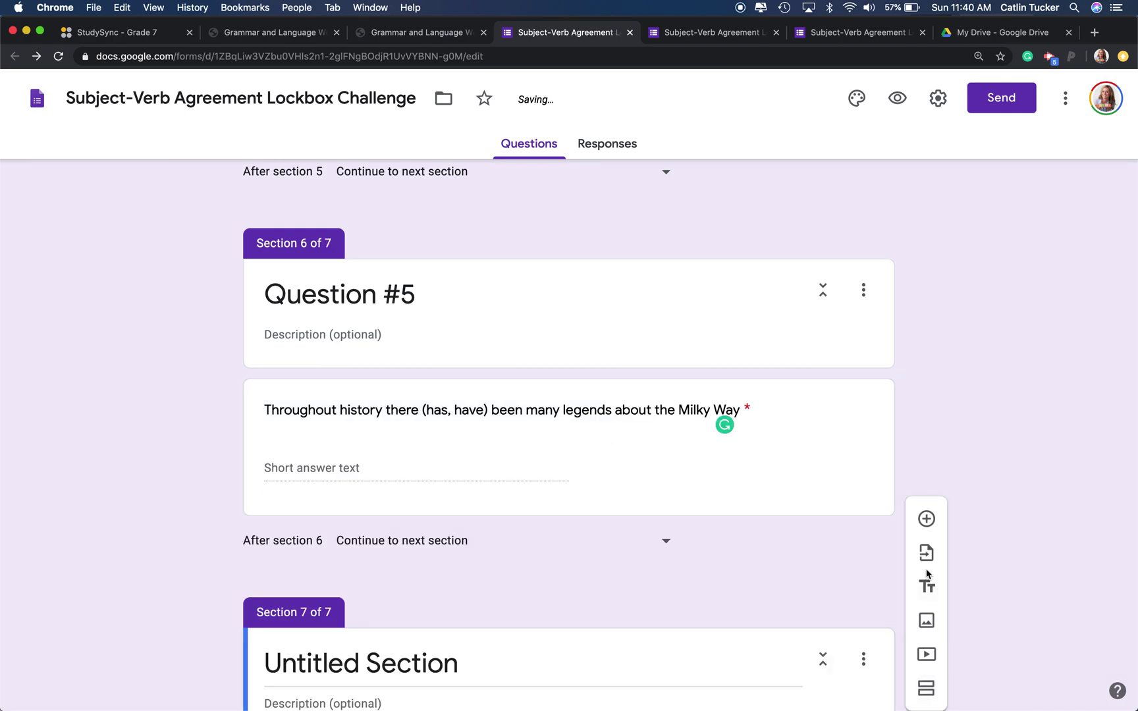
Title the new section 'Question #6'
click(427, 669)
text(WQue)
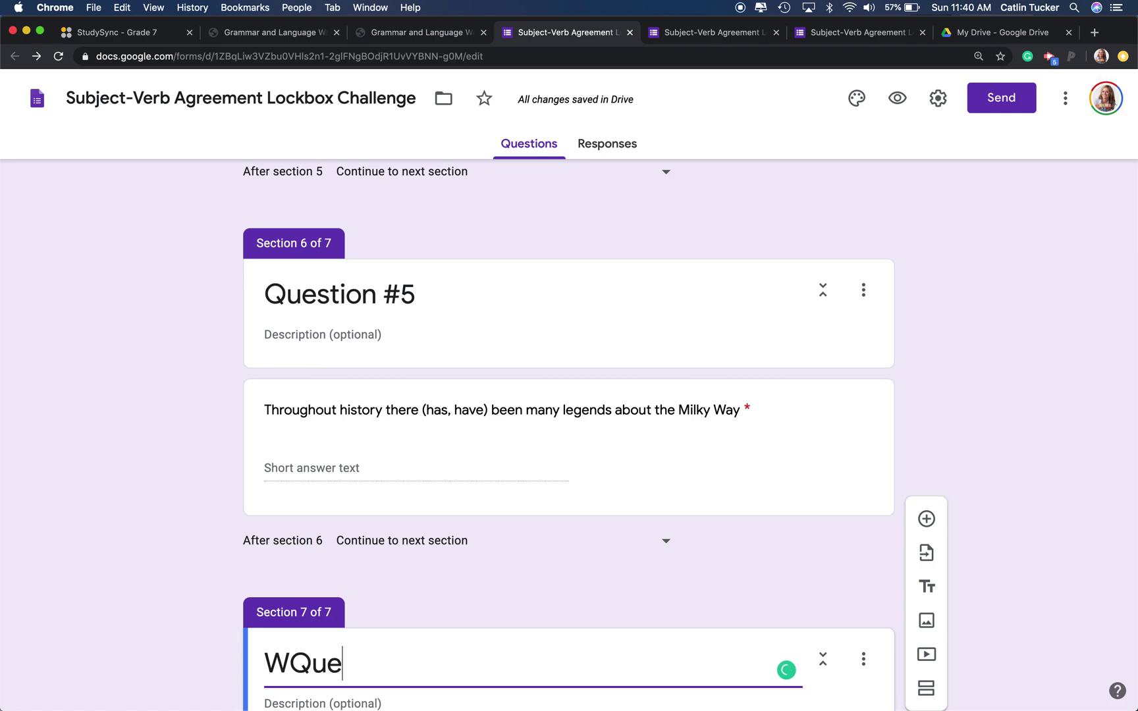
key(BackSpace)
key(BackSpace)
key(BackSpace)
key(BackSpace)
text(Question)
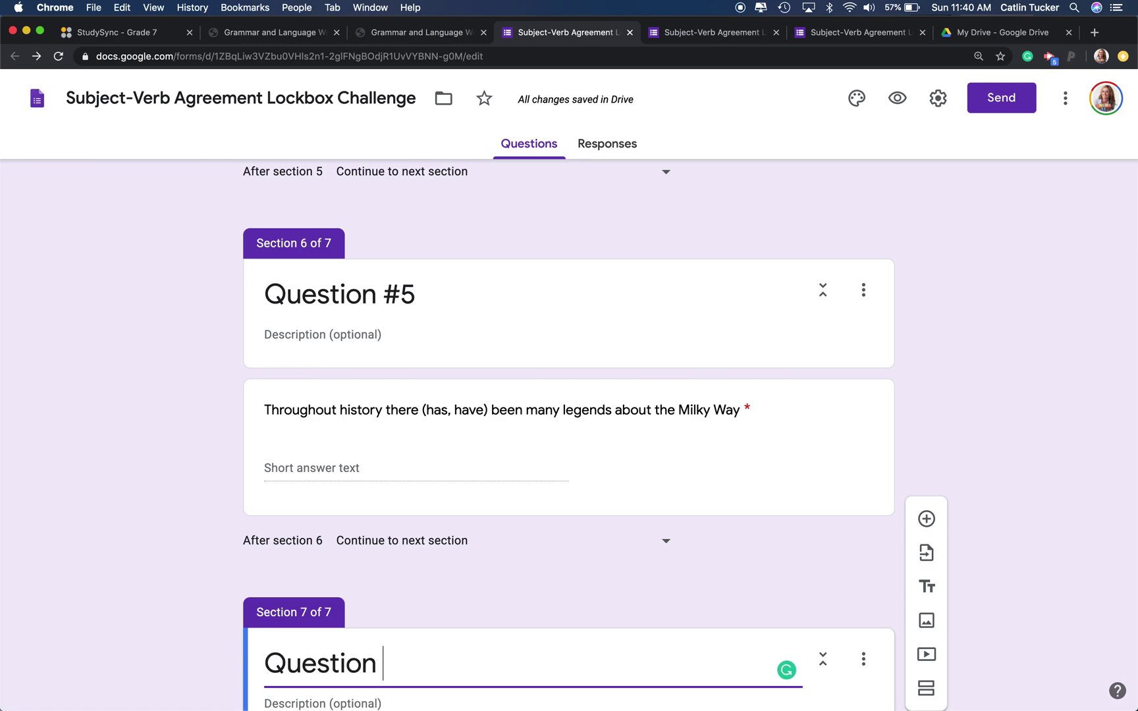
text( #6)
Add a question whose text is the workbook's item 6 Galileo sentence, copied from the PDF
scroll(318, 673, down, 2)
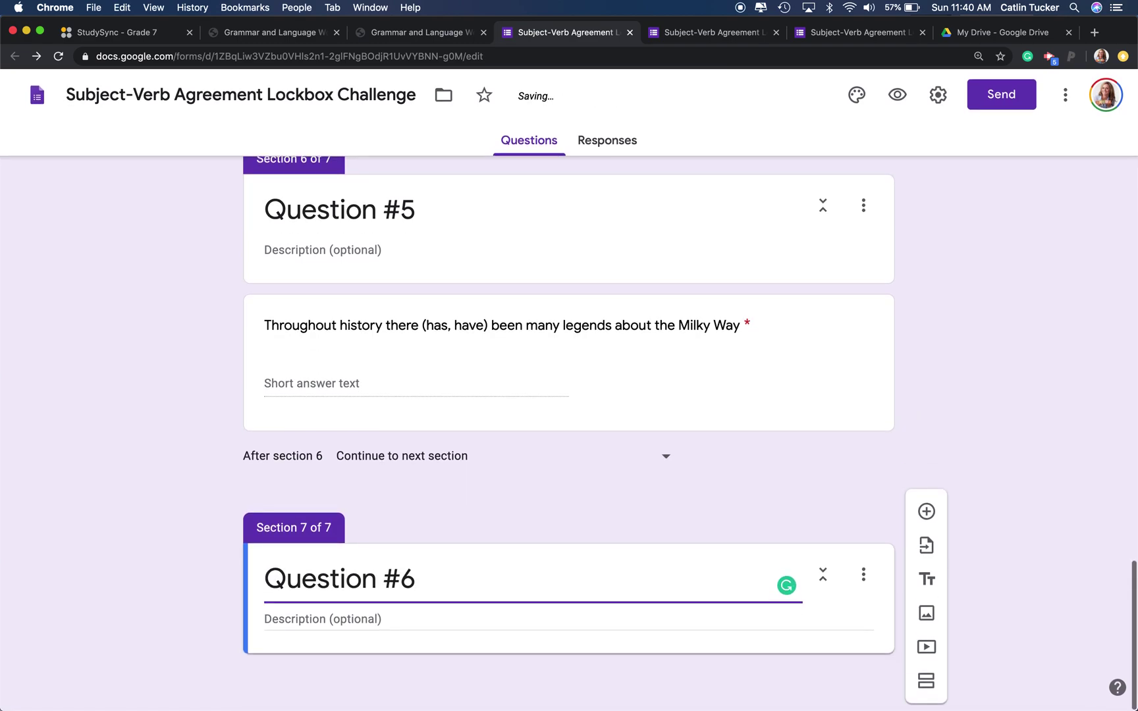
click(927, 520)
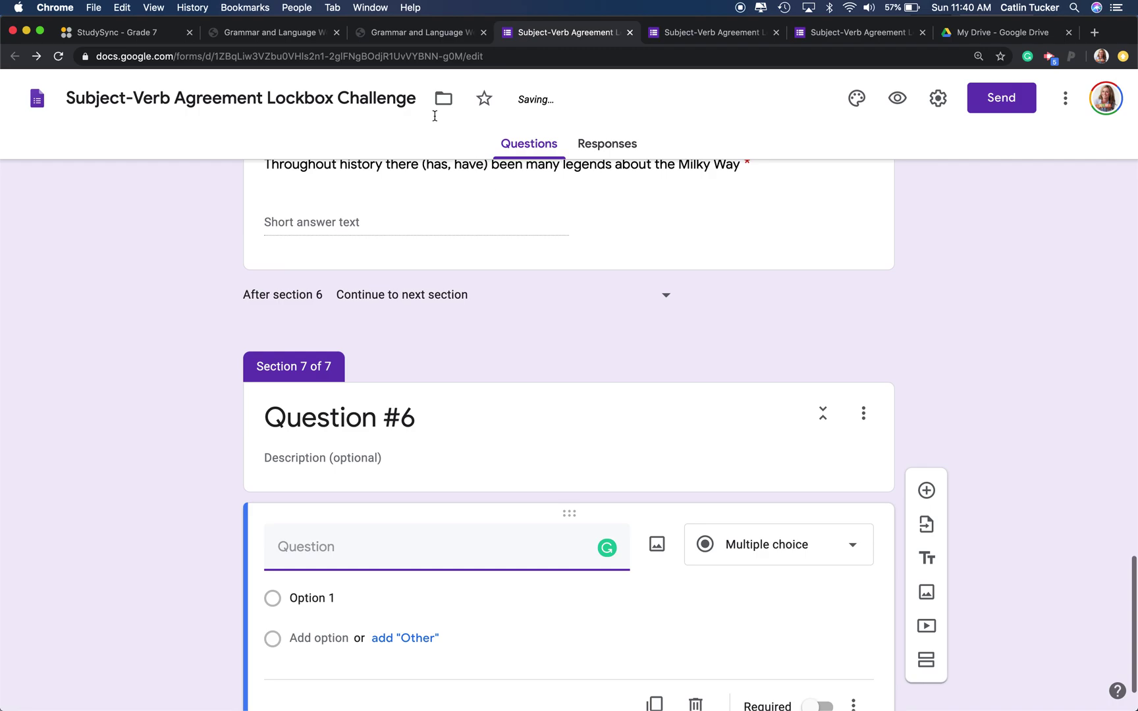
click(295, 36)
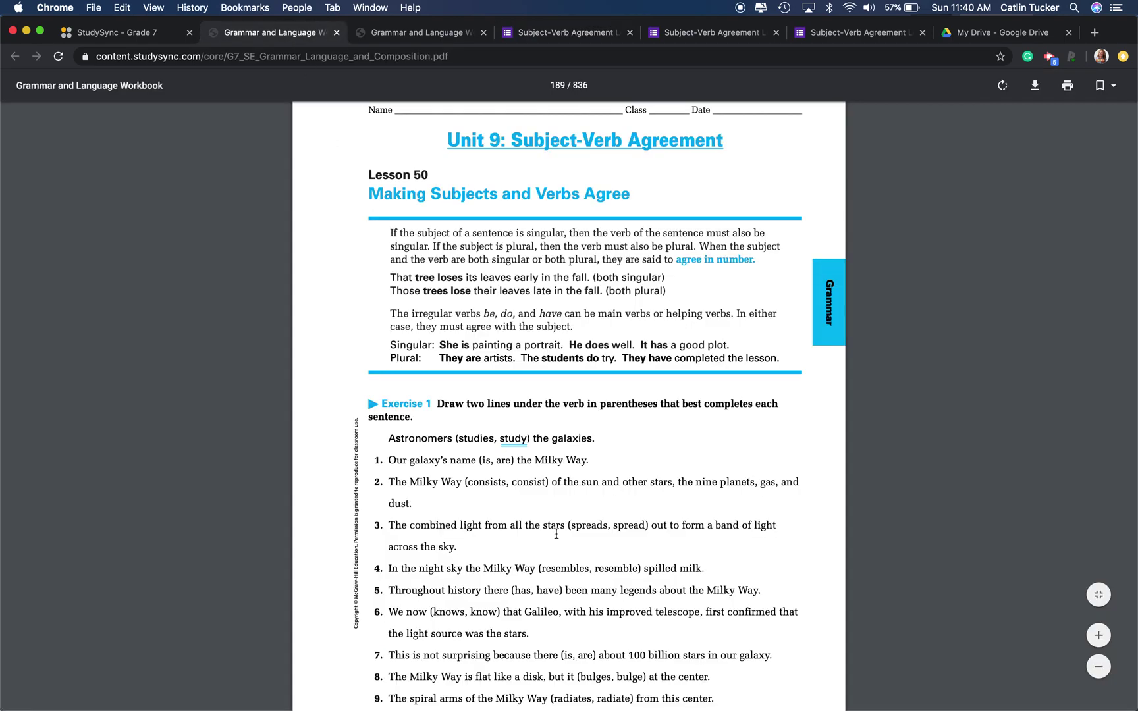
drag(394, 611, 533, 634)
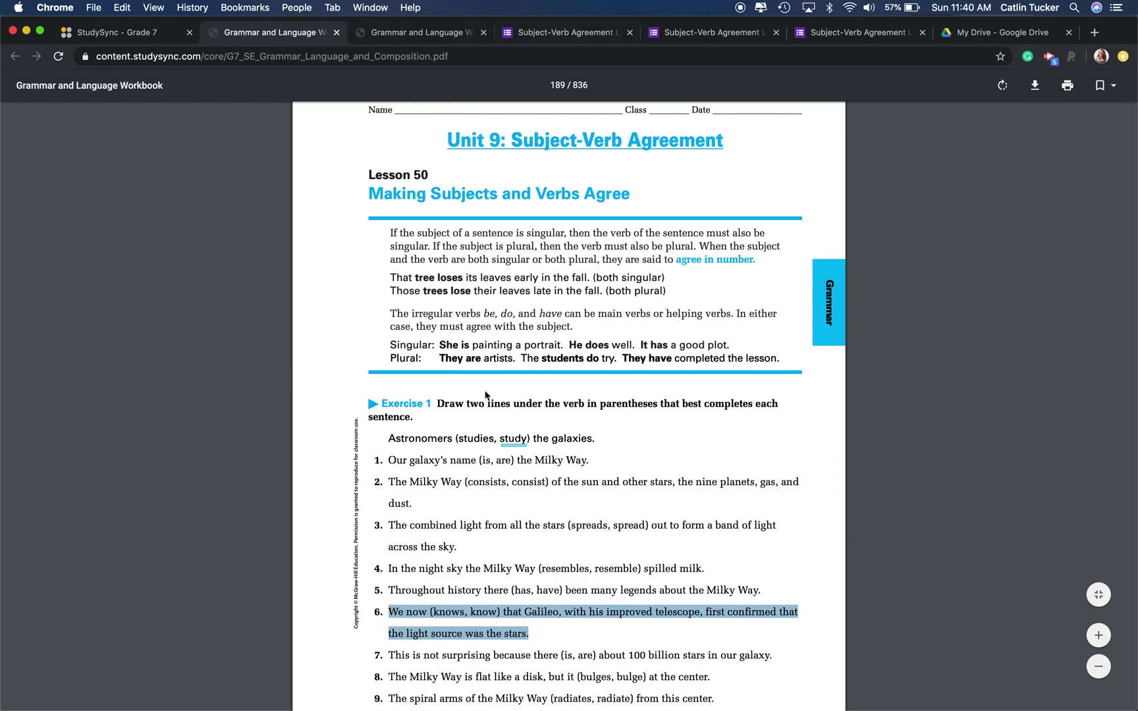
click(565, 33)
click(352, 555)
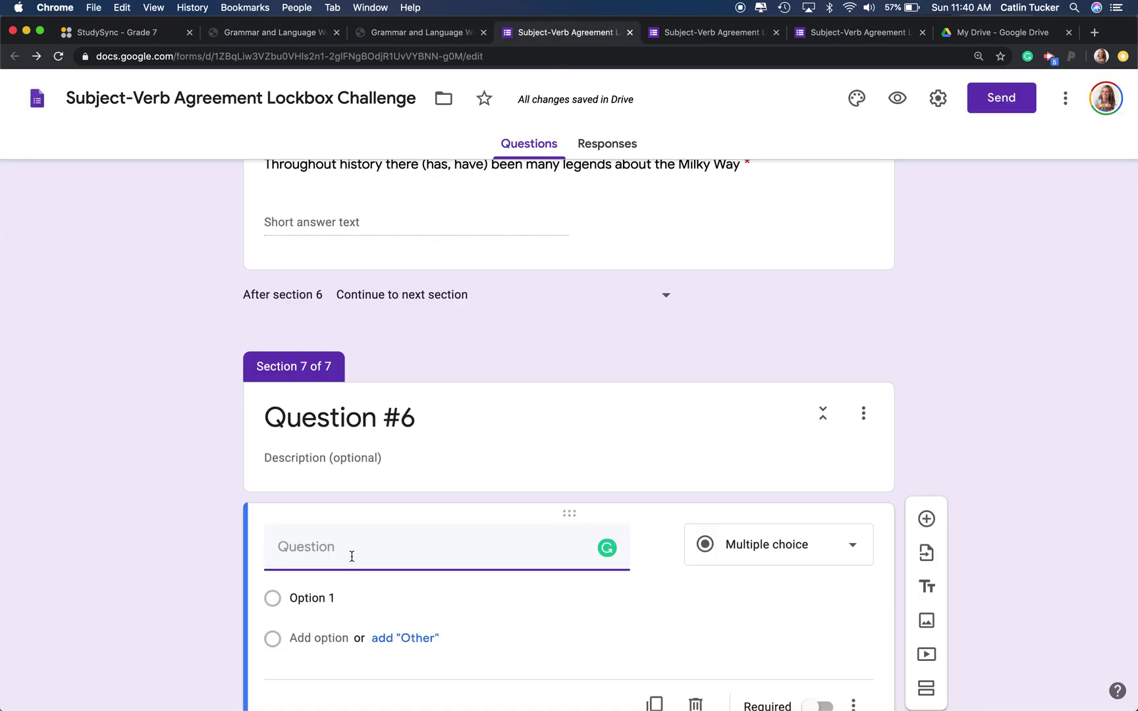
text(We now (knows, know) that Galileo, with his improved telescope, first confirmed thatthe light source was the stars.)
scroll(985, 396, down, 3)
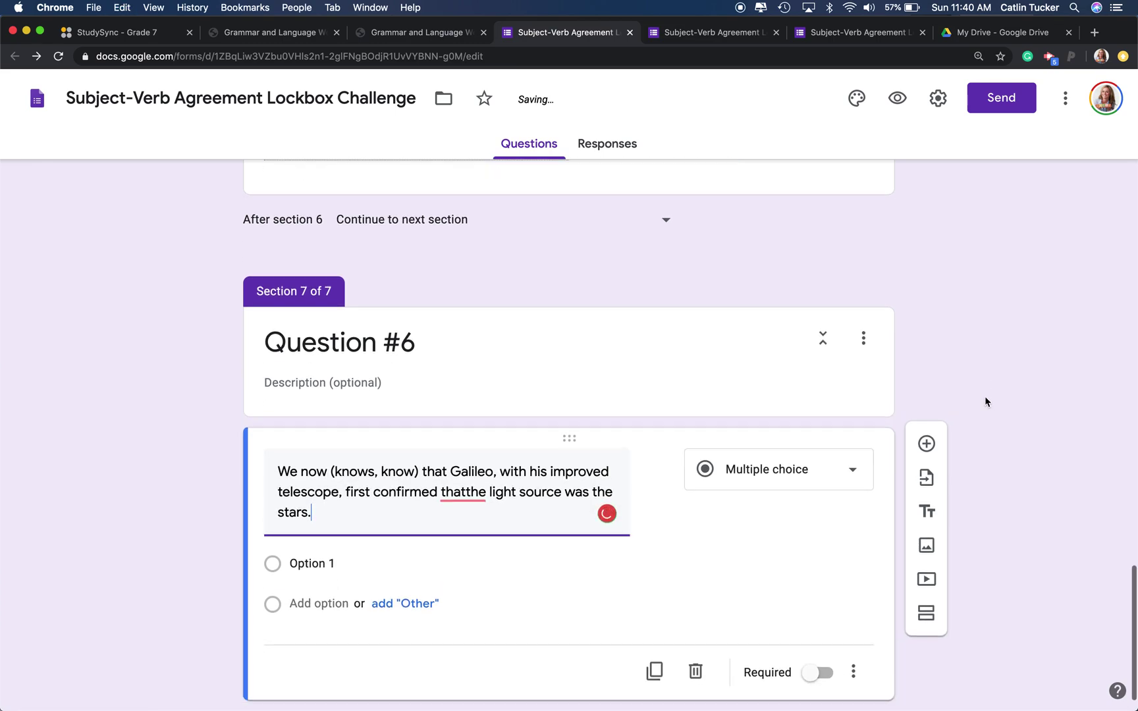
Make the Galileo question a required Short answer item and add response validation
click(874, 429)
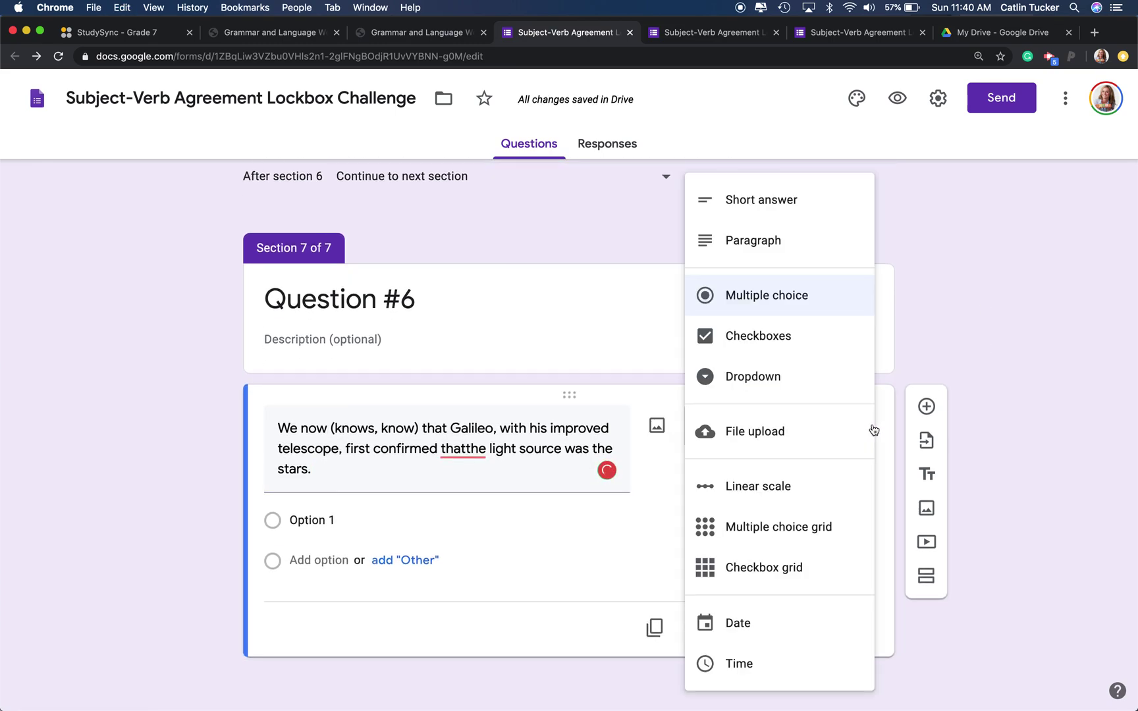
click(872, 430)
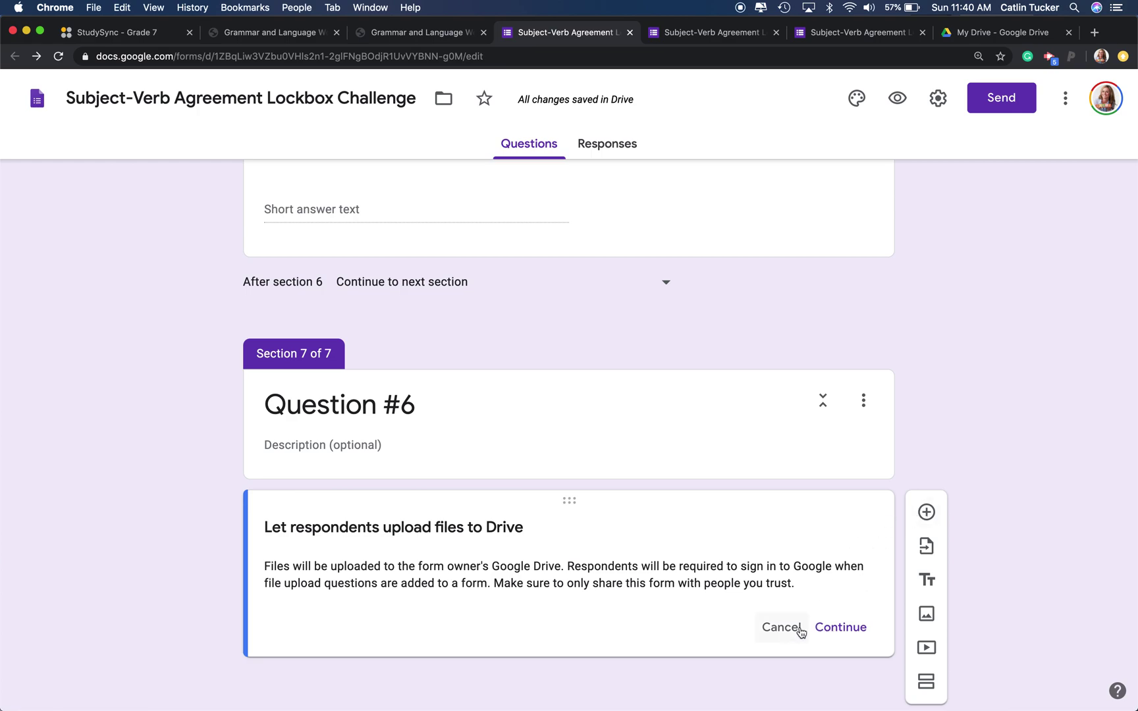
click(841, 627)
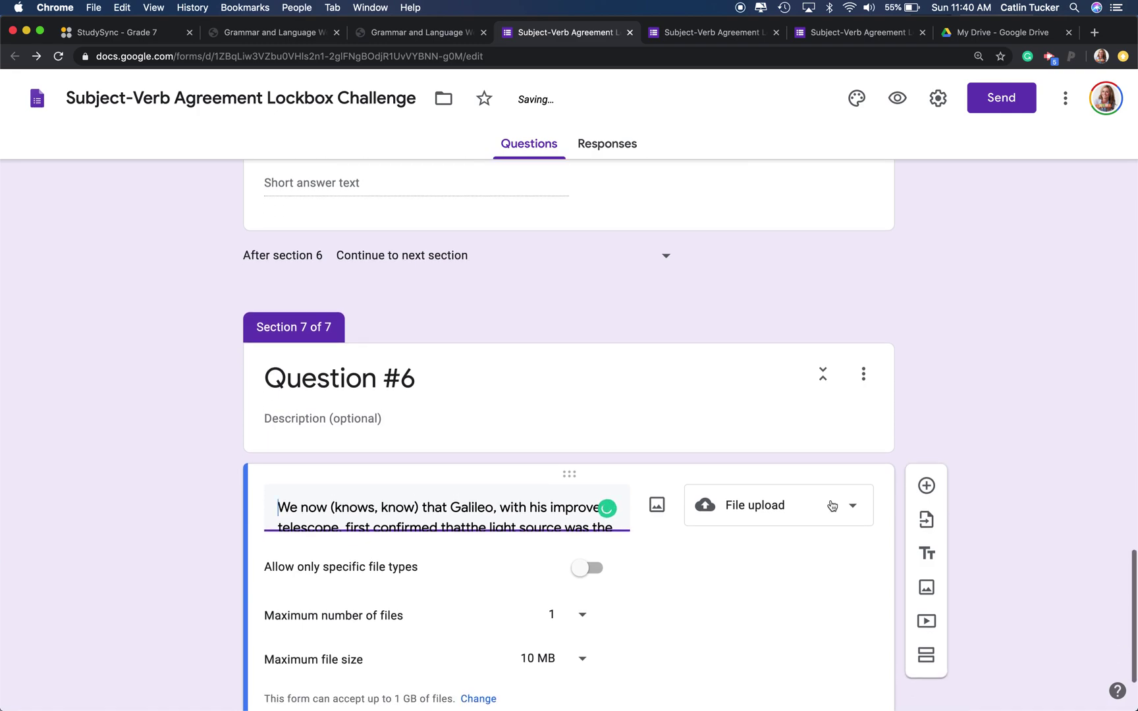
click(850, 511)
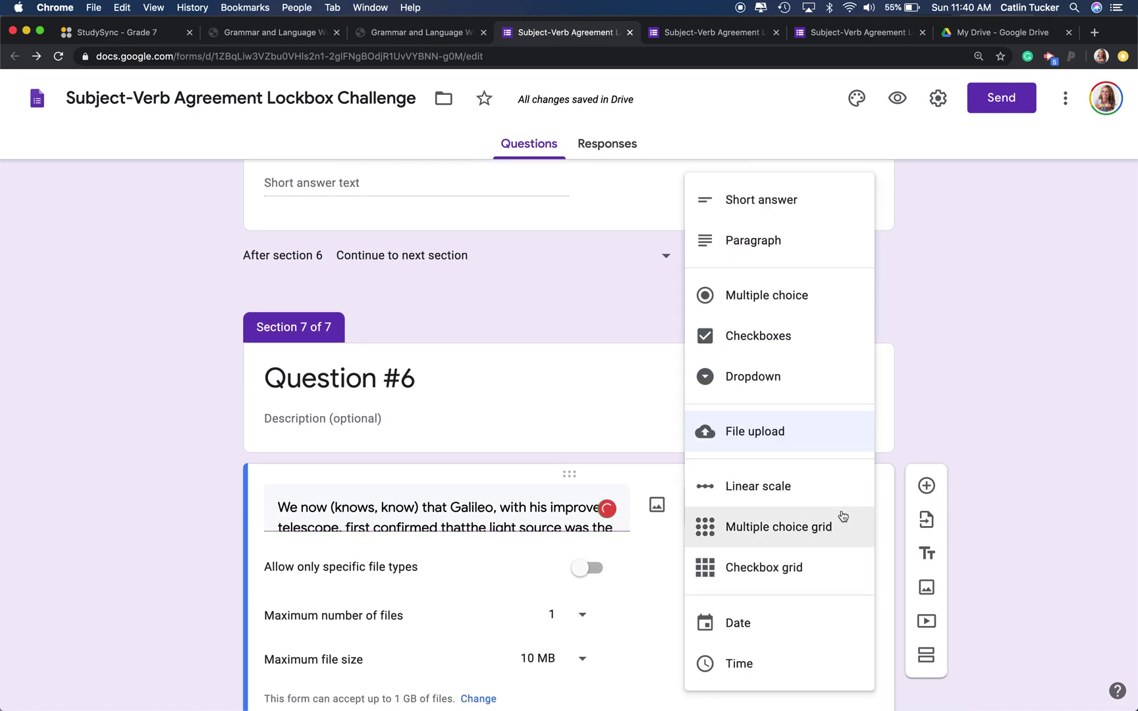
click(782, 202)
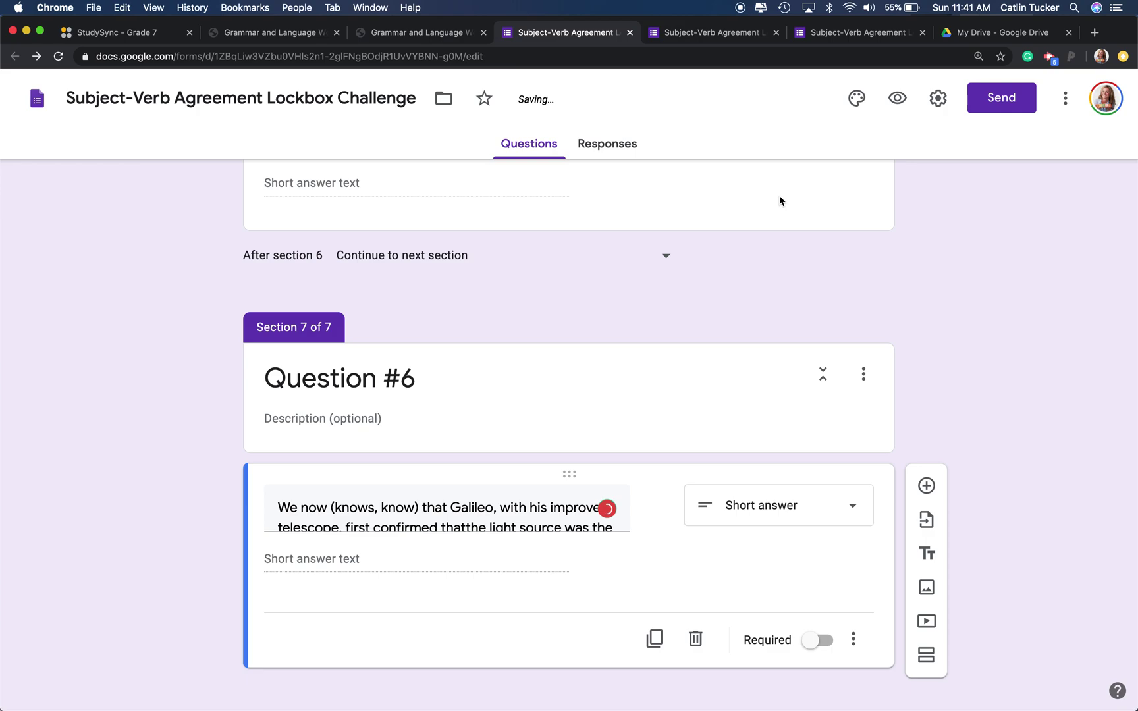
click(812, 650)
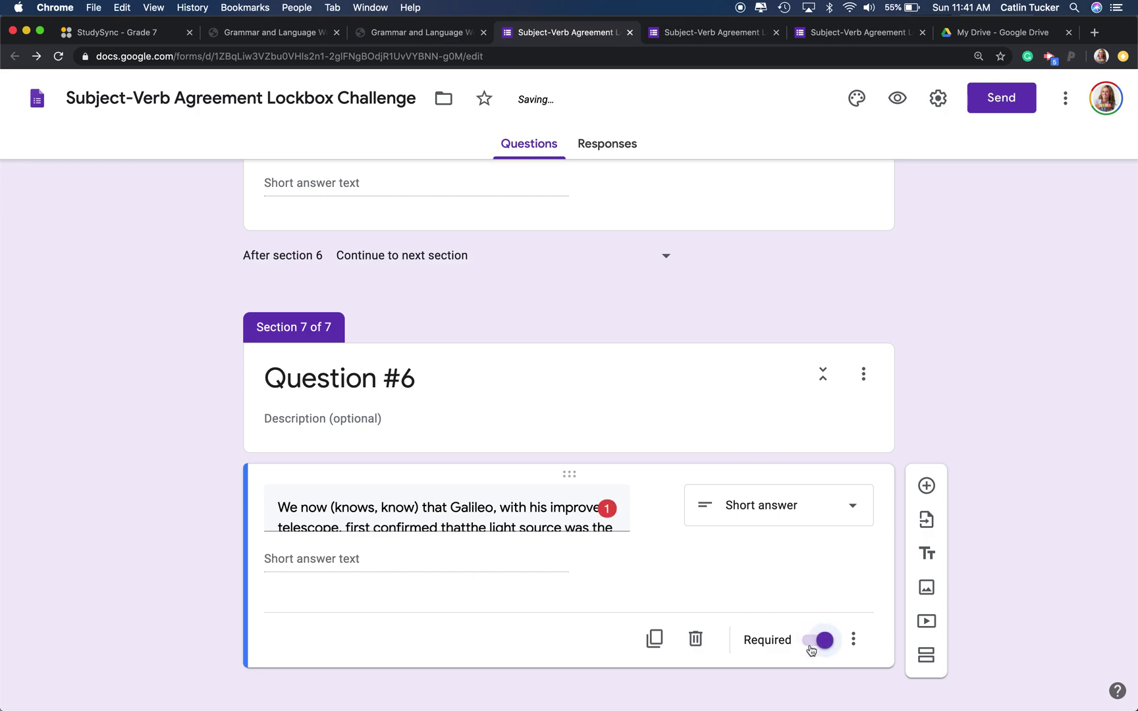
click(855, 639)
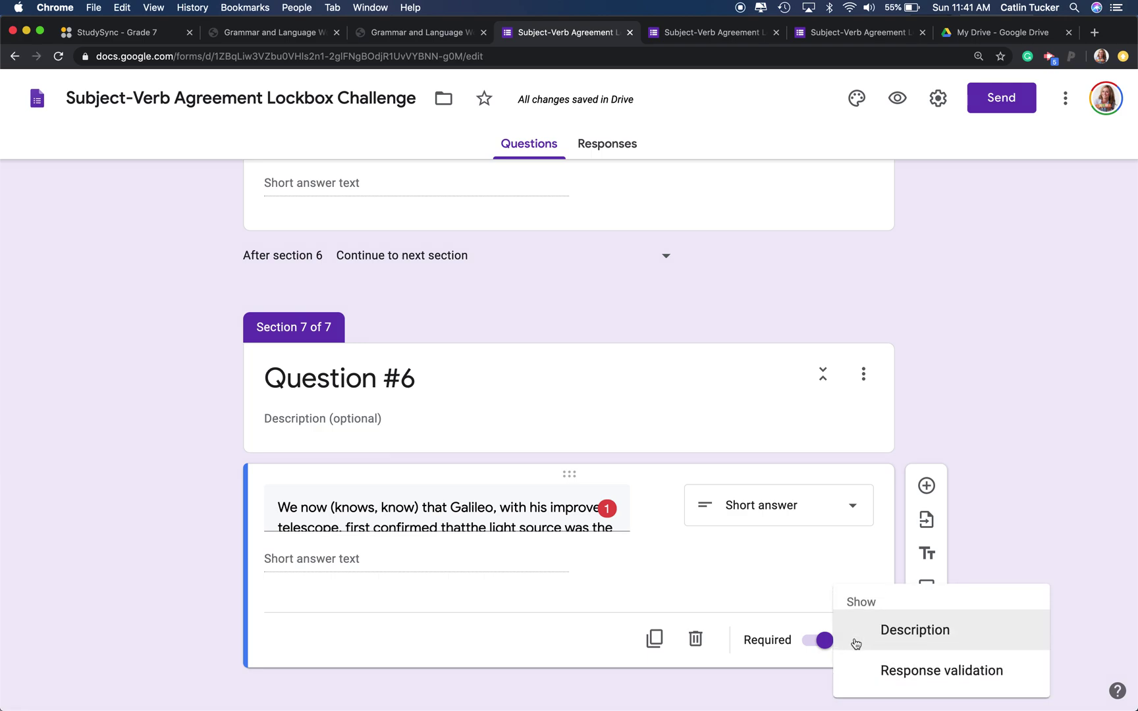
click(876, 672)
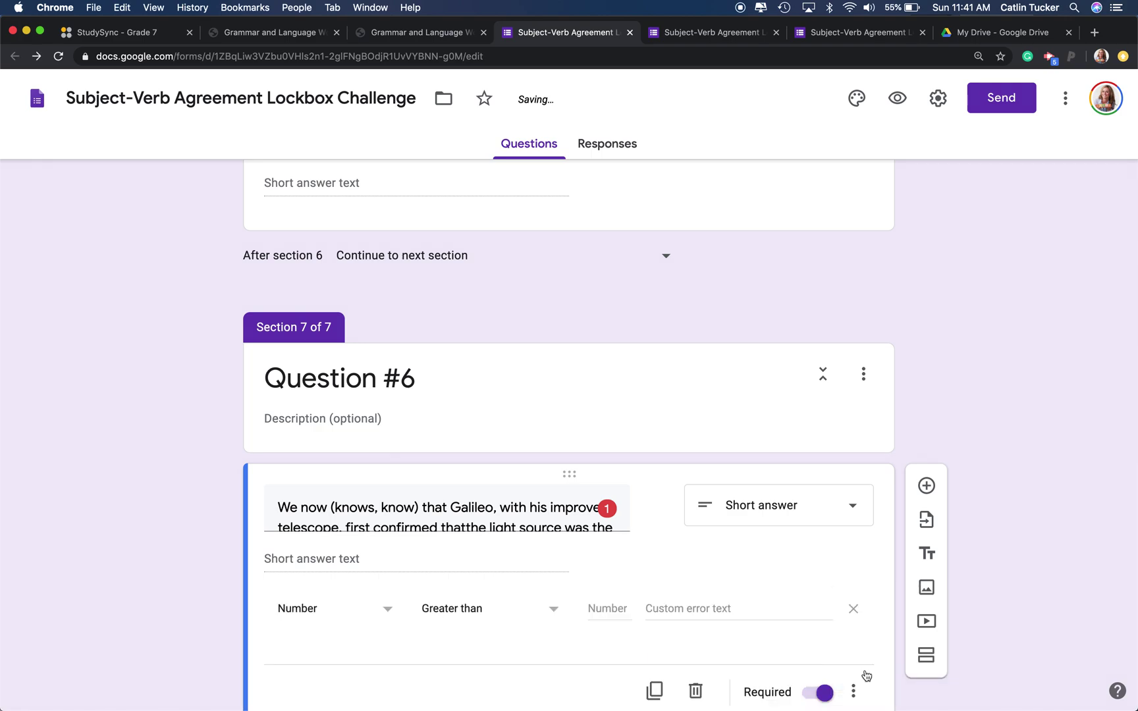
Set the Galileo question's validation to Text contains 'know' with error message 'Try again!'
click(296, 611)
click(292, 598)
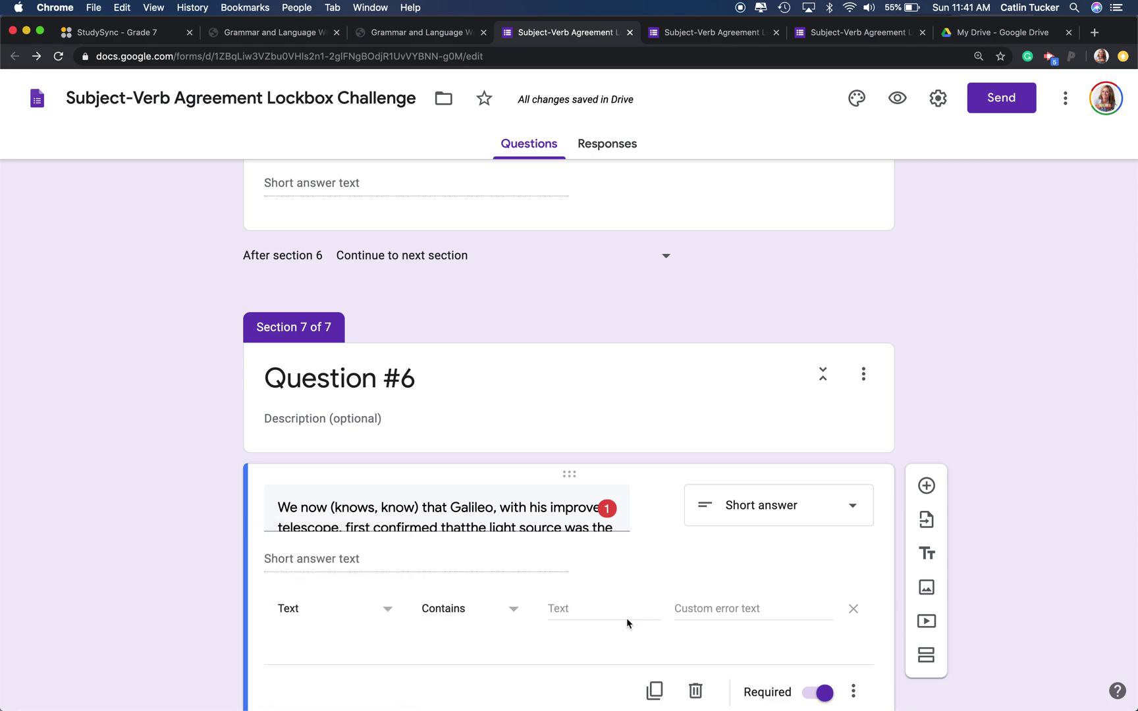
scroll(571, 511, down, 3)
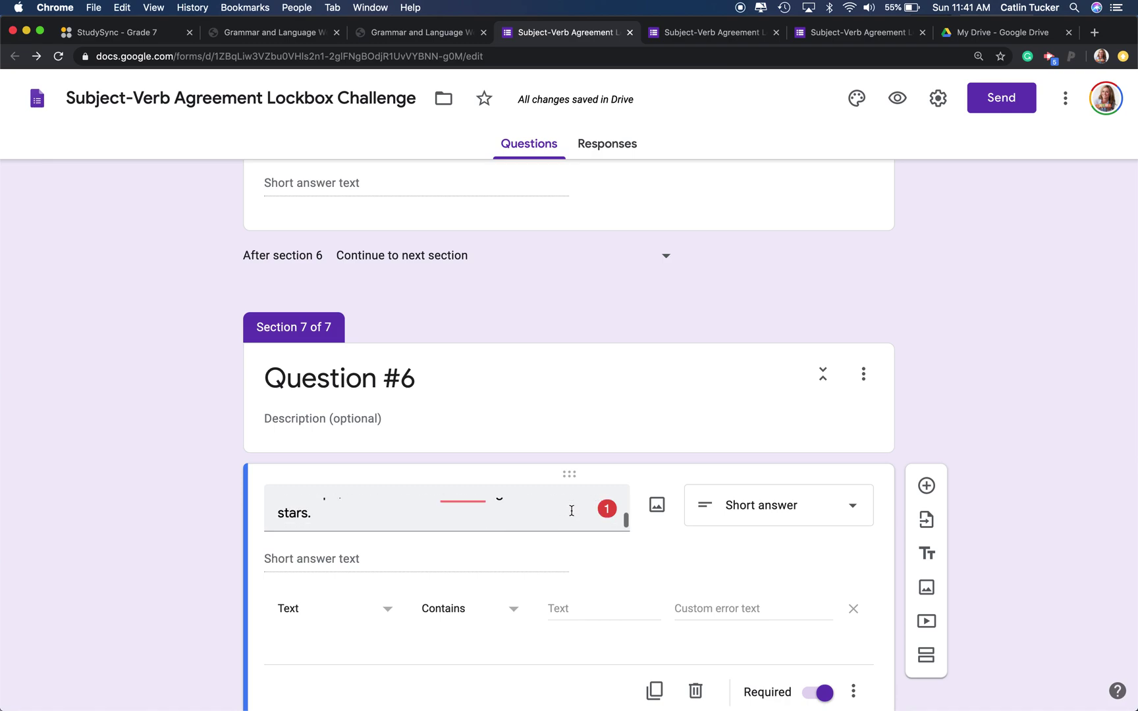
scroll(571, 511, up, 3)
click(590, 606)
text(know)
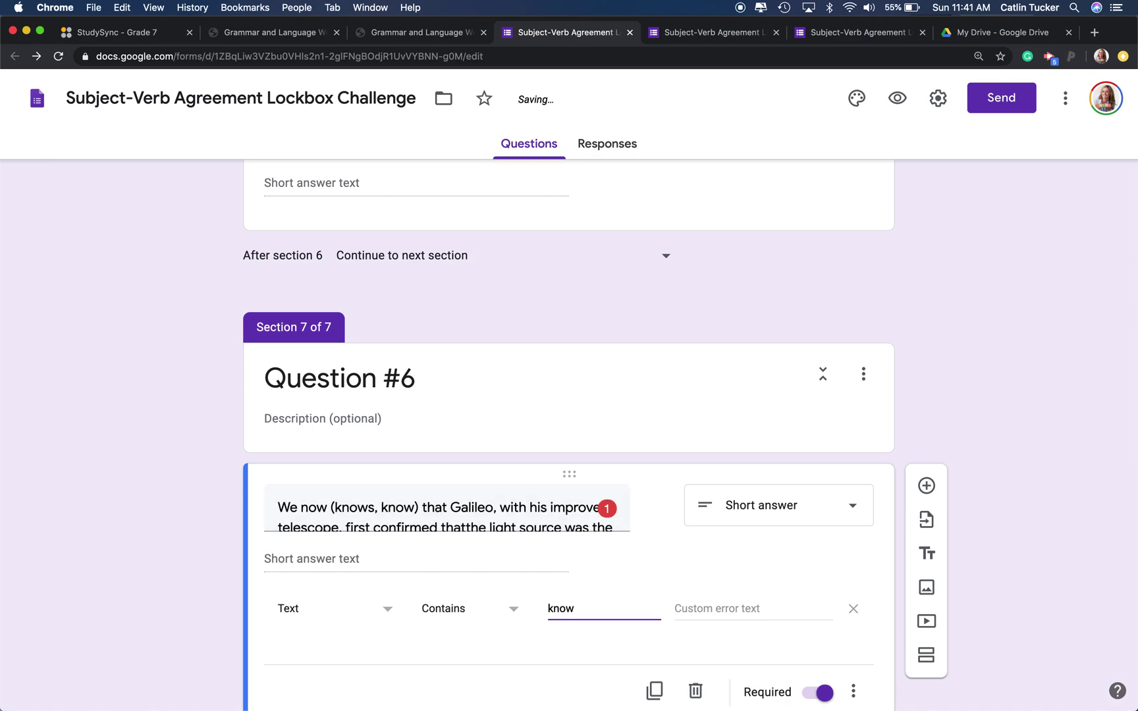
click(729, 610)
key(super+v)
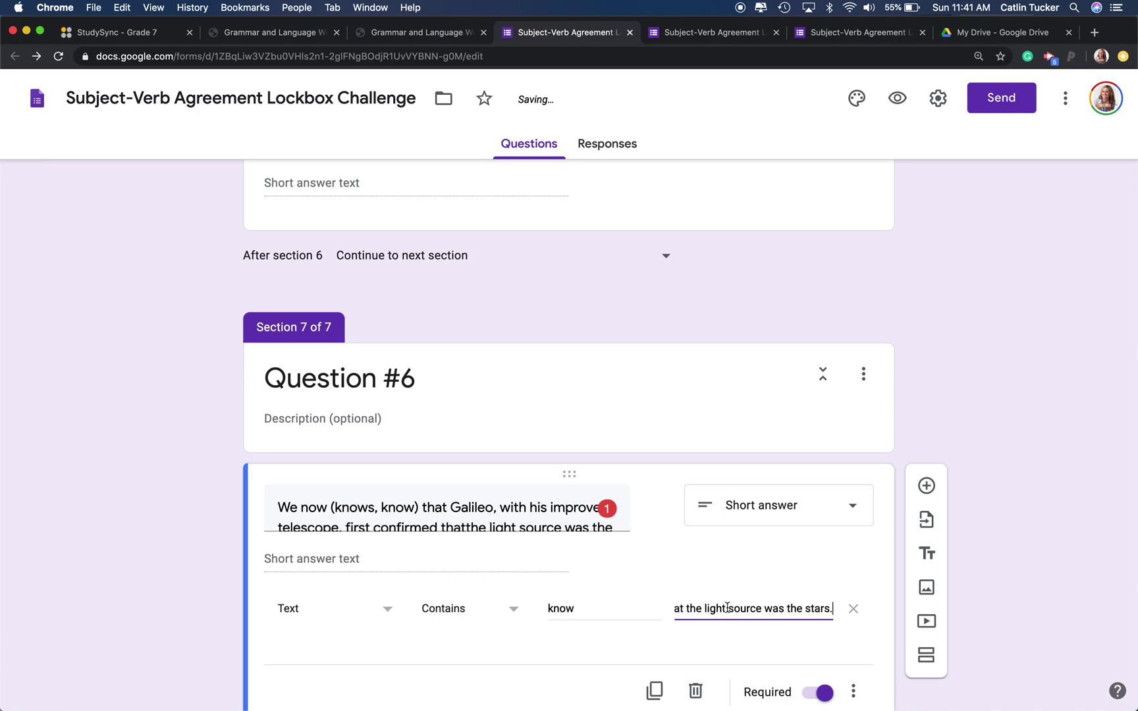
triple_click(727, 608)
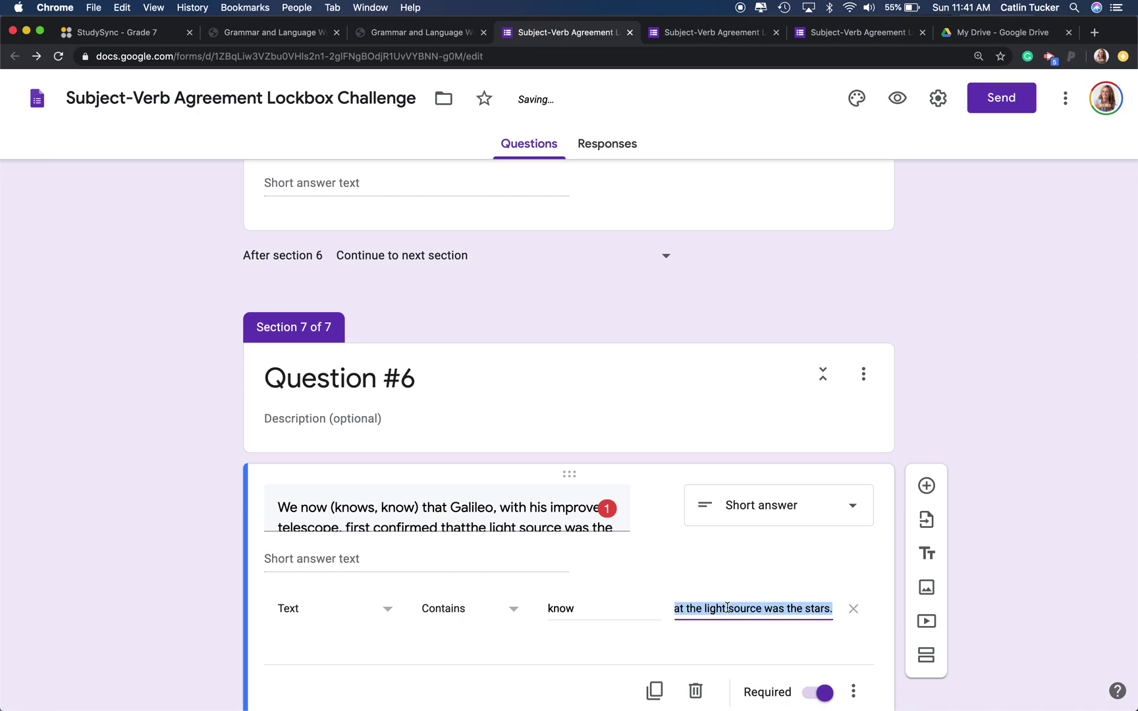
text(Try again)
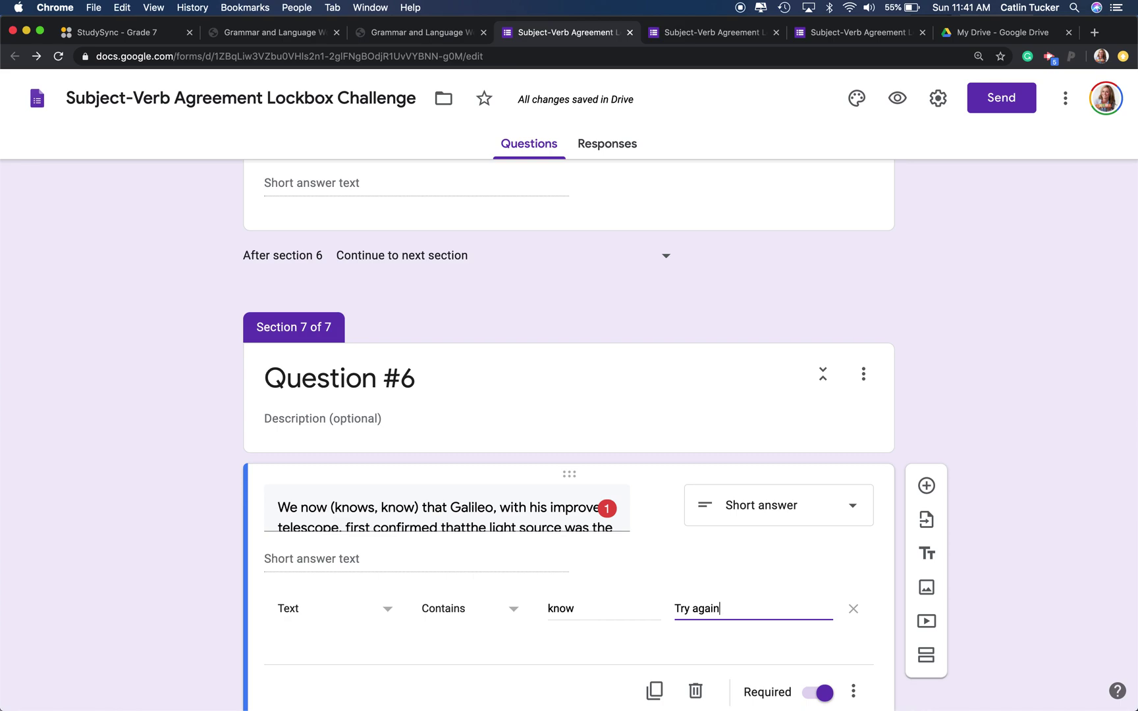
text(!)
scroll(791, 600, down, 2)
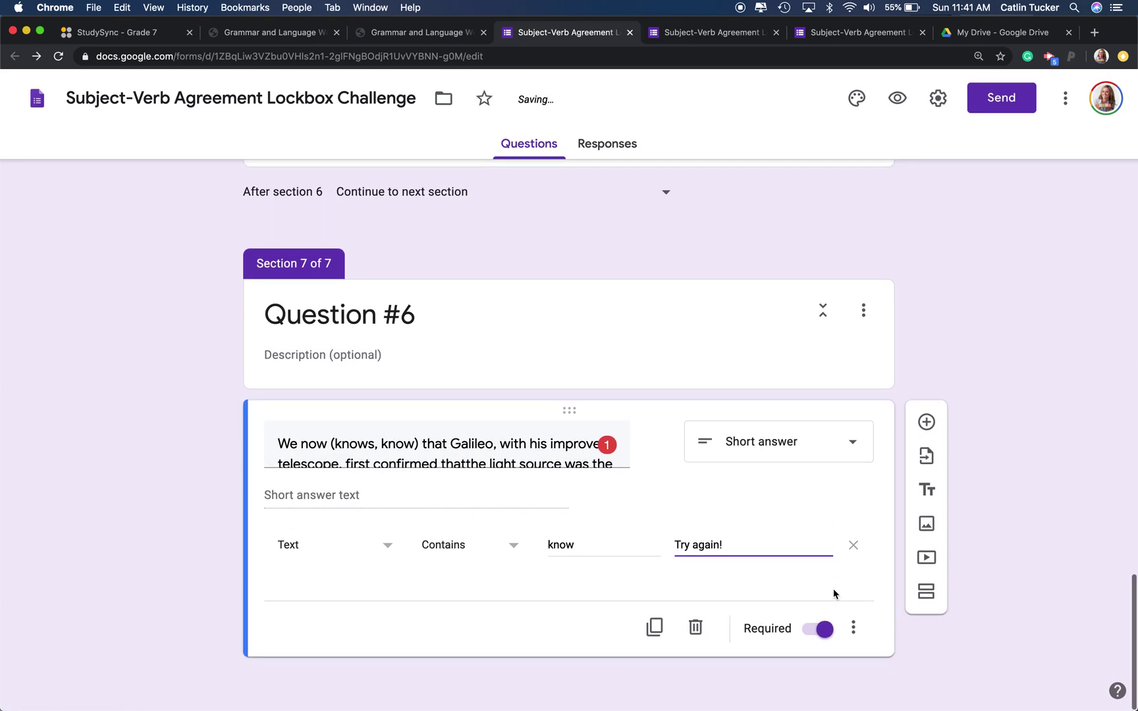
Add a new section after Question #6 titled 'Question #7'
click(930, 593)
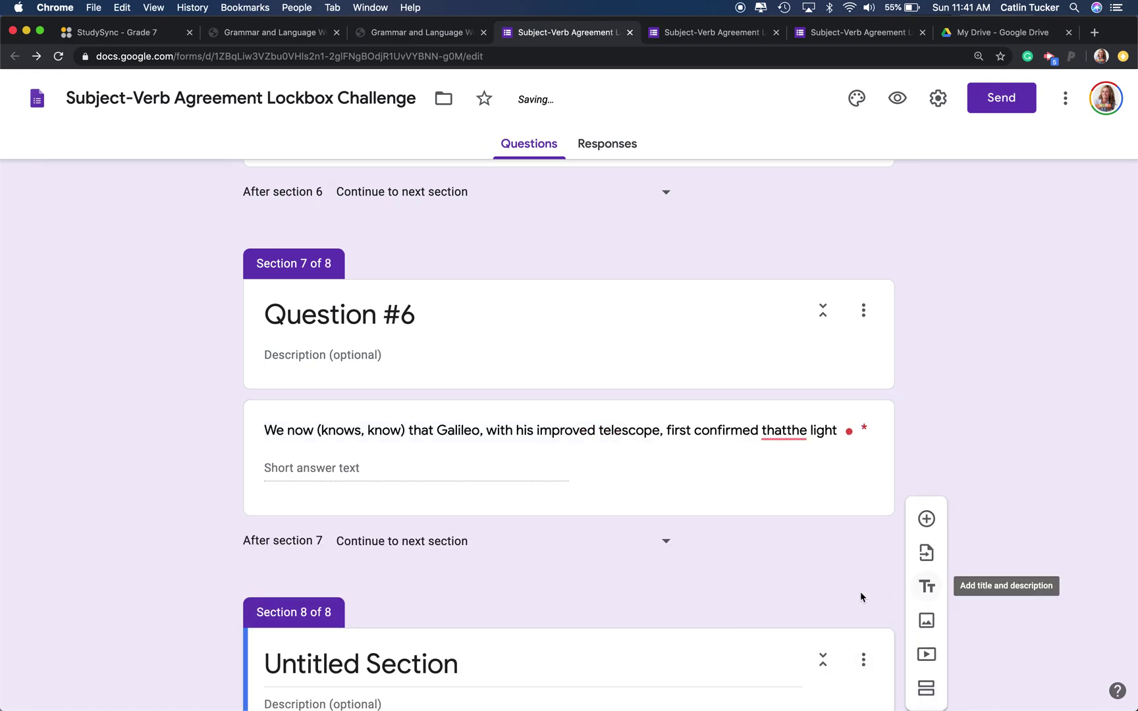
click(408, 664)
text(Questi)
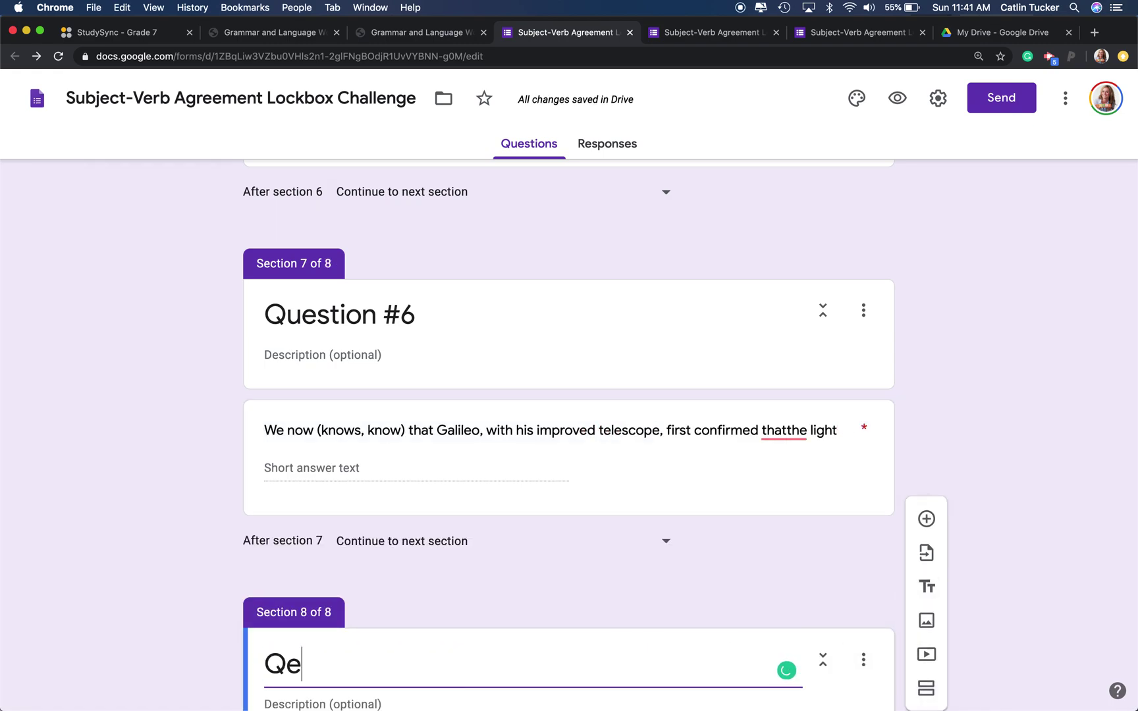
text(on #7)
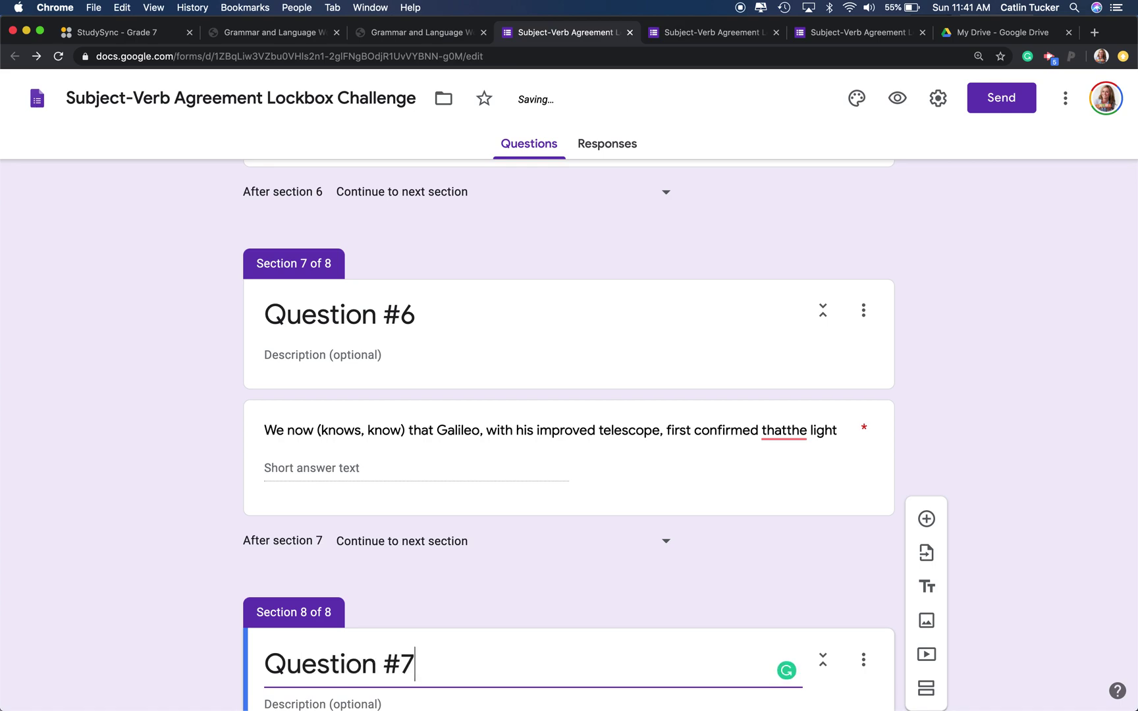
Correct 'thatthe' to 'that the' in Question #6's Galileo sentence
scroll(569, 434, down, 2)
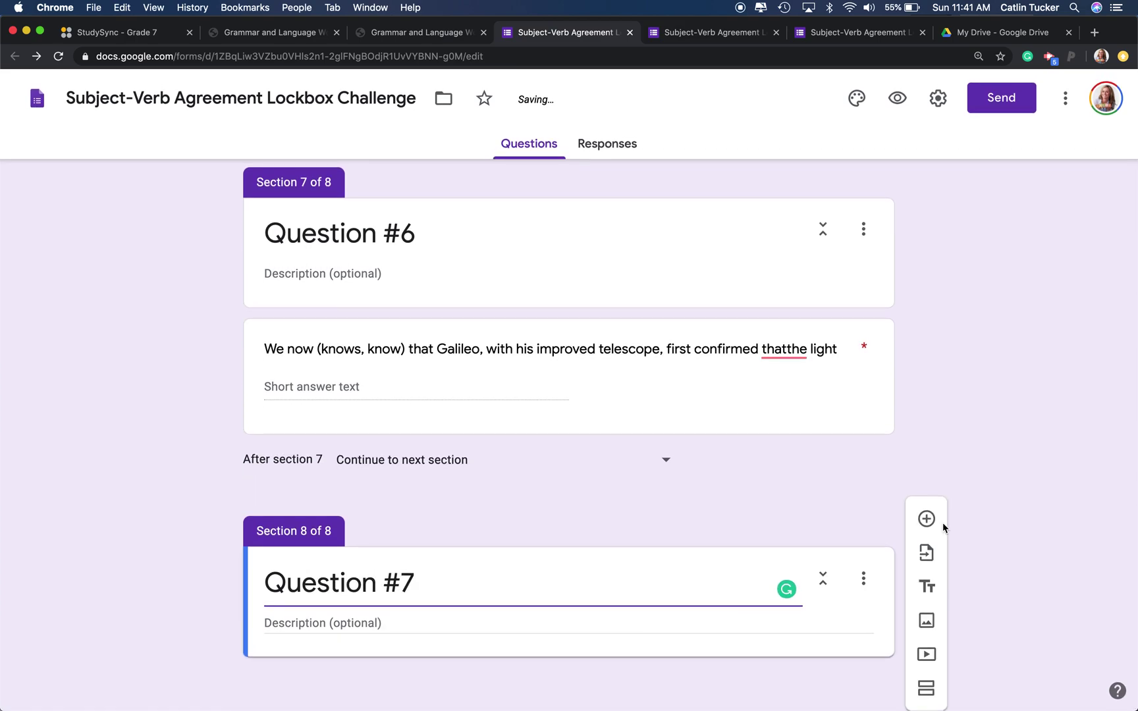
triple_click(787, 346)
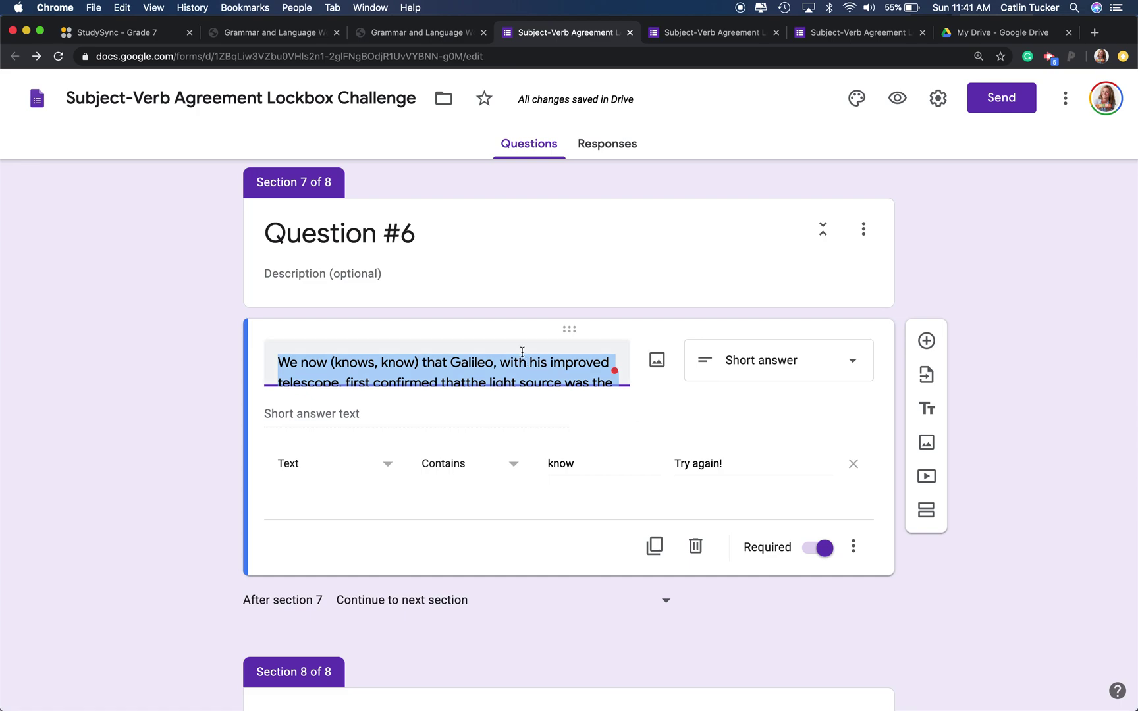
scroll(524, 355, down, 1)
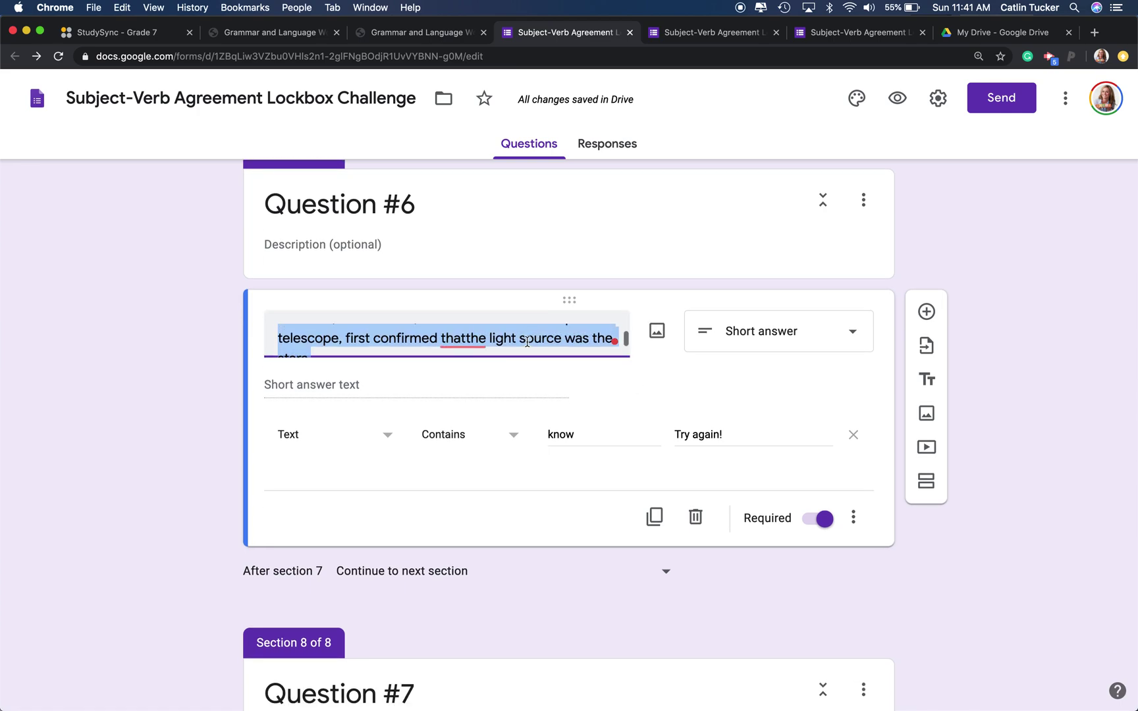
click(467, 339)
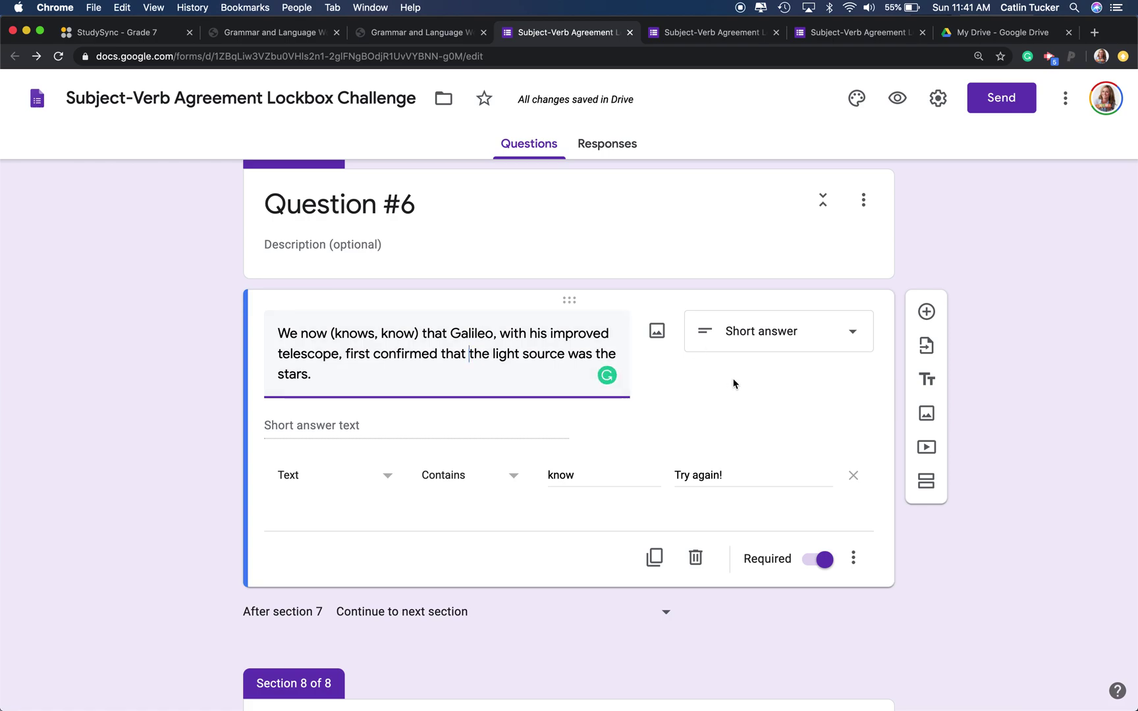
scroll(735, 383, down, 3)
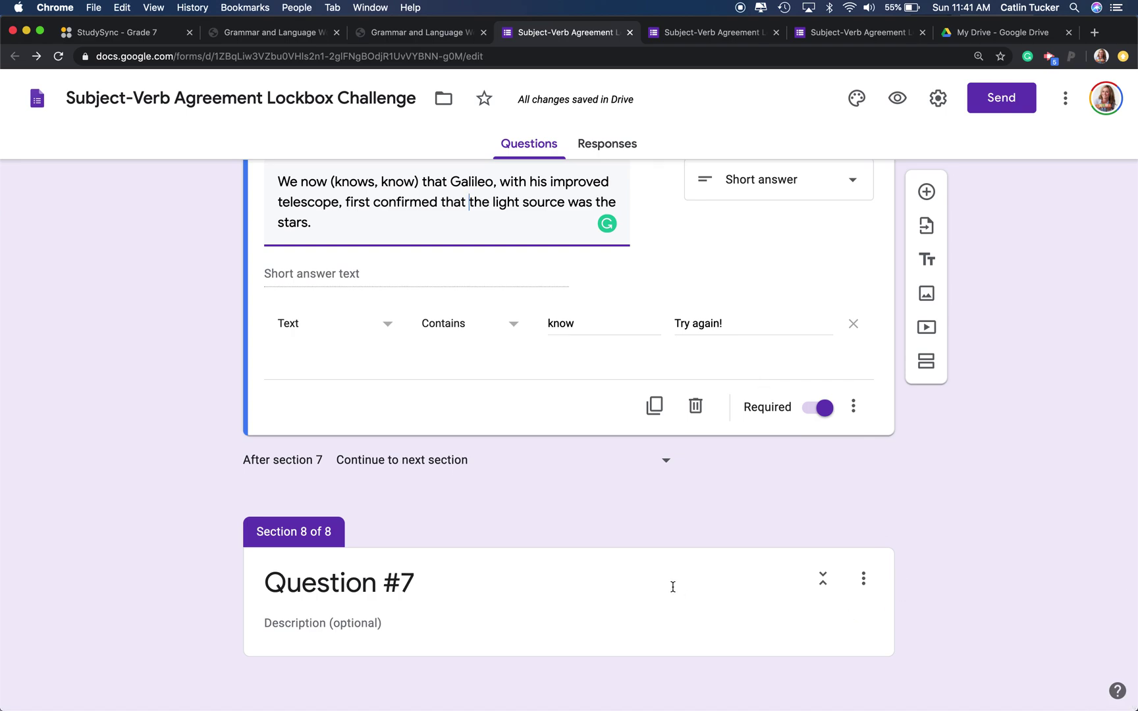
click(673, 587)
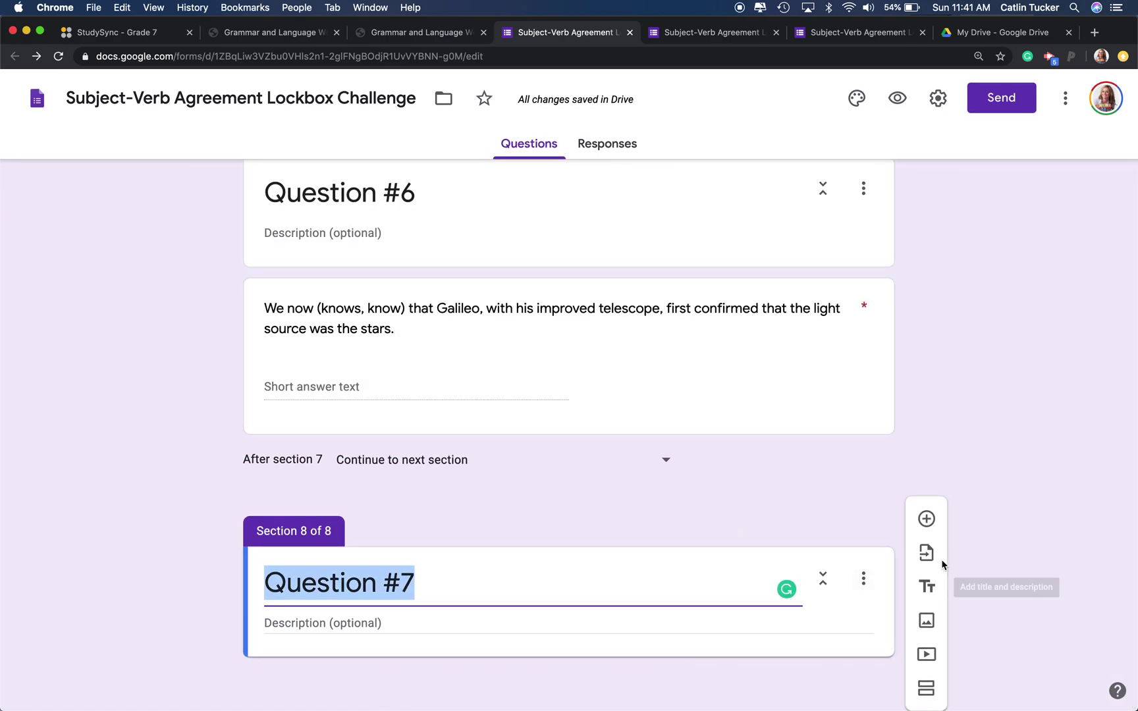
Add a question holding the '100 billion stars' sentence copied from the workbook PDF
click(924, 521)
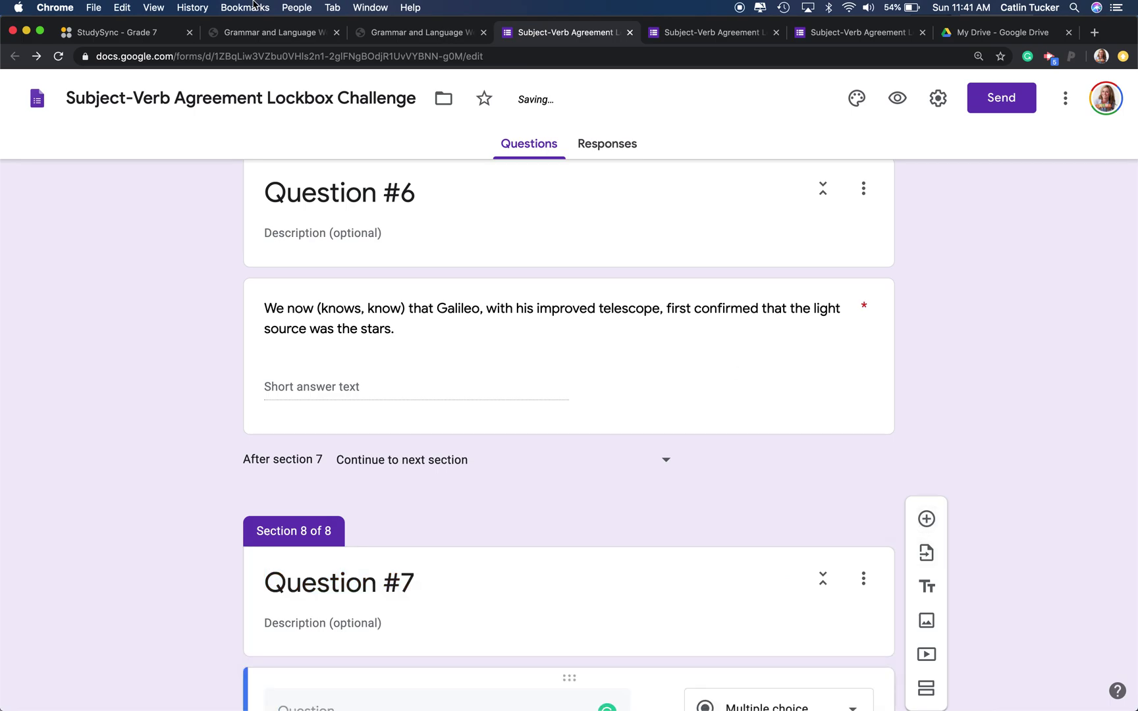
click(262, 34)
scroll(452, 404, down, 5)
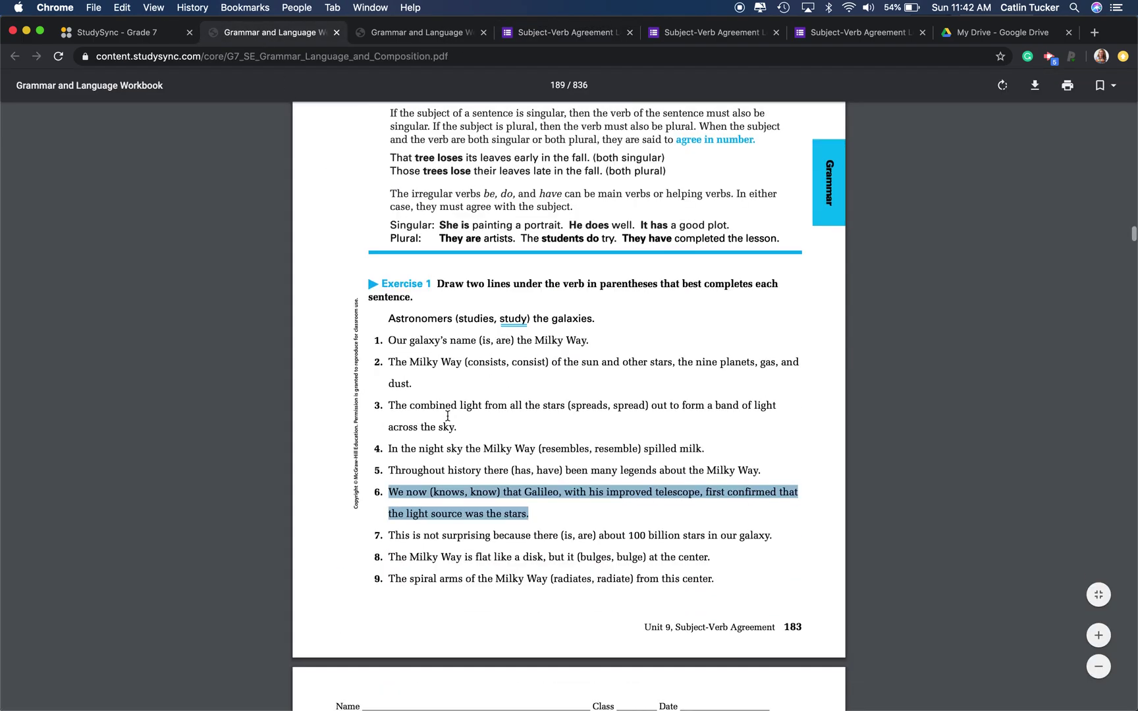
drag(389, 501, 779, 502)
key(super+c)
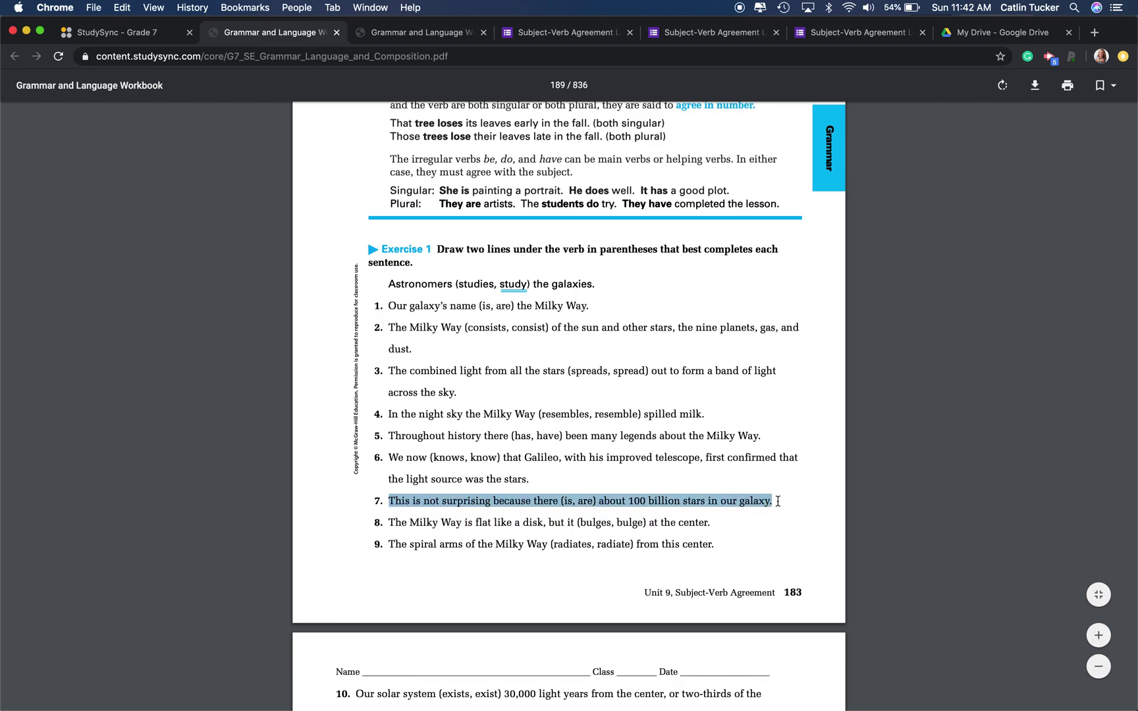
click(560, 32)
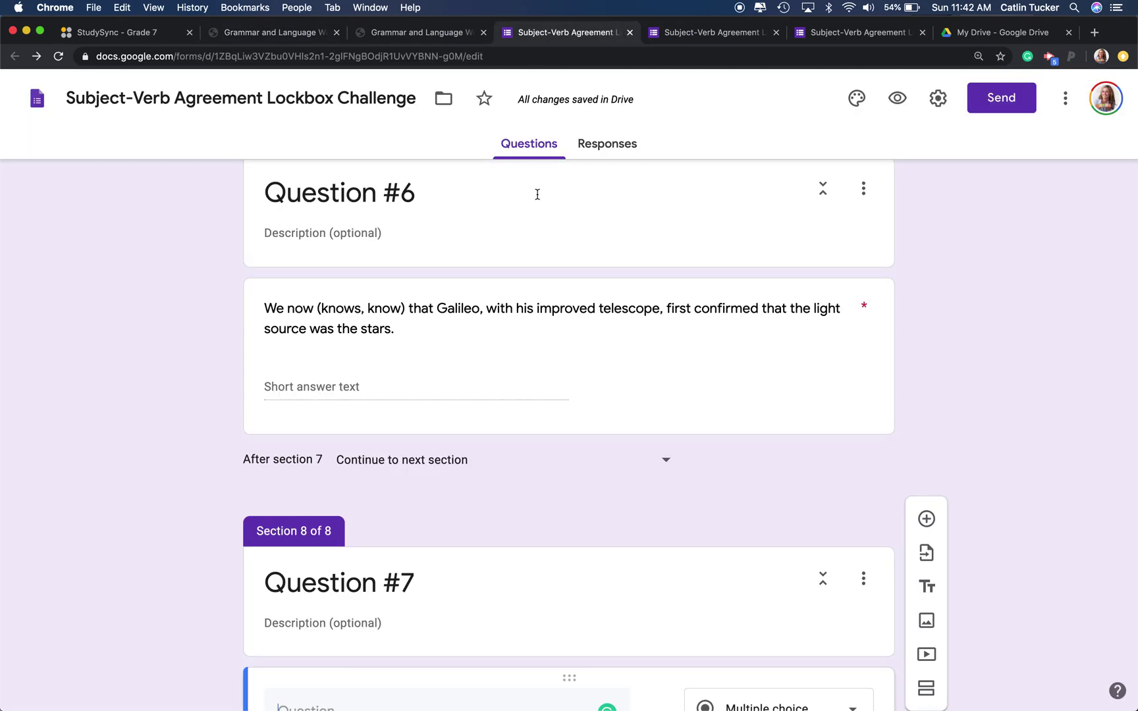
scroll(309, 439, down, 4)
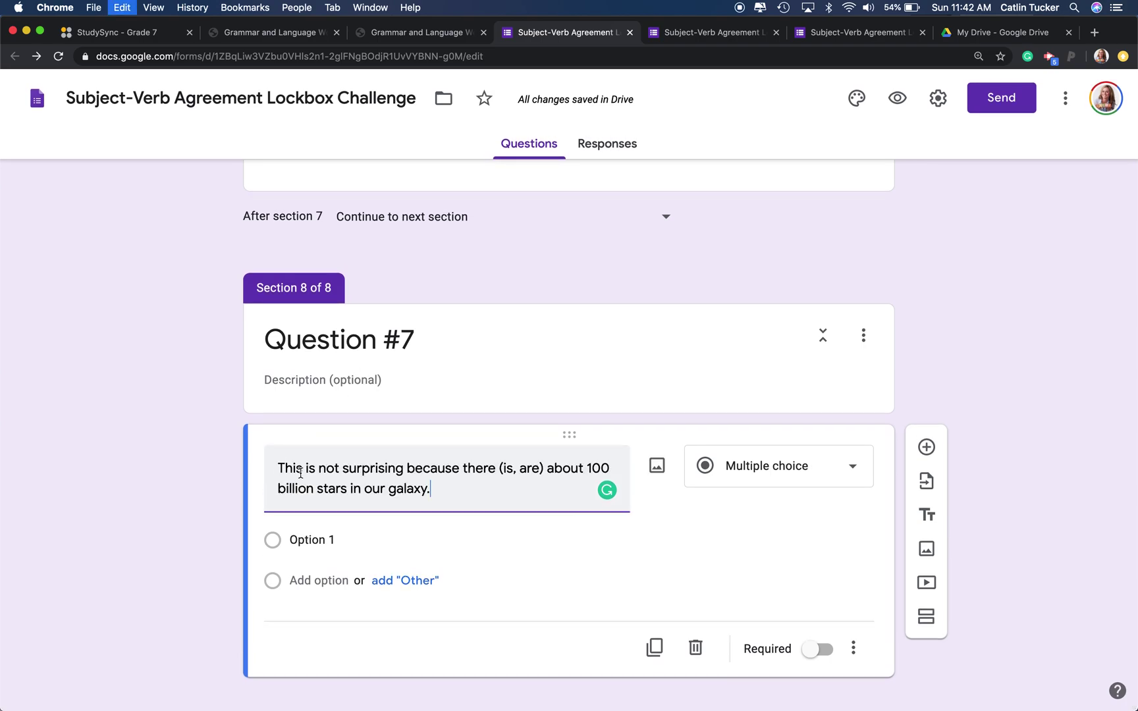
key(super+v)
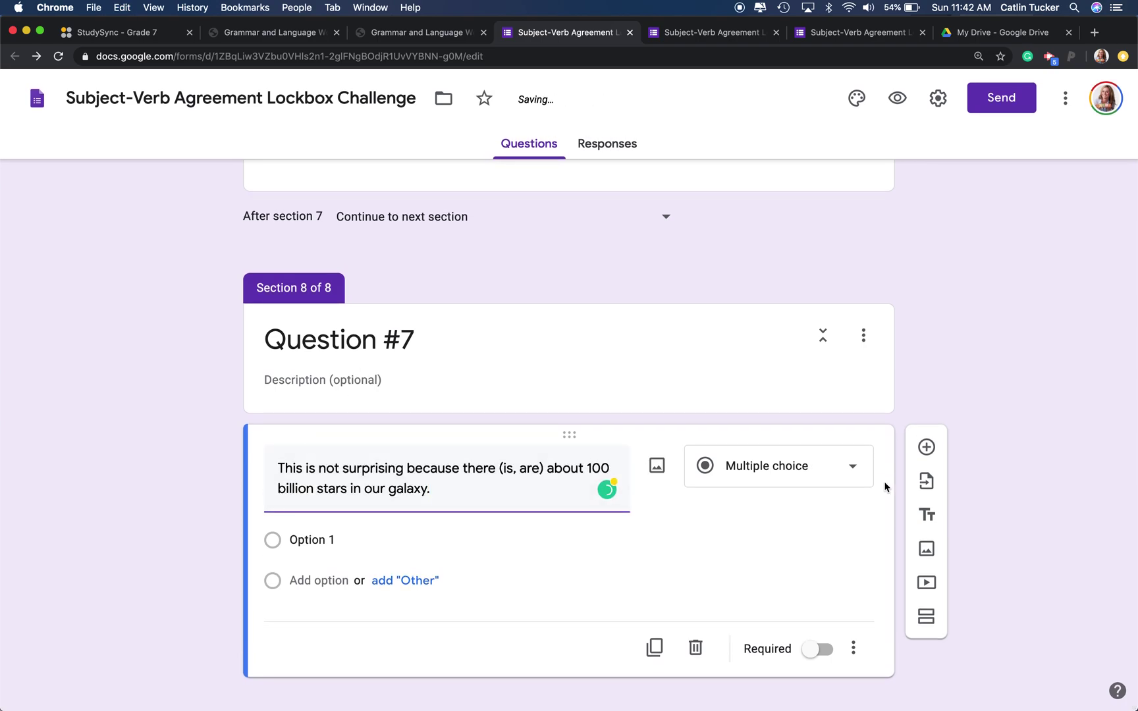
Make it a required short-answer question whose text must contain 'are', else 'Try again!'
click(810, 655)
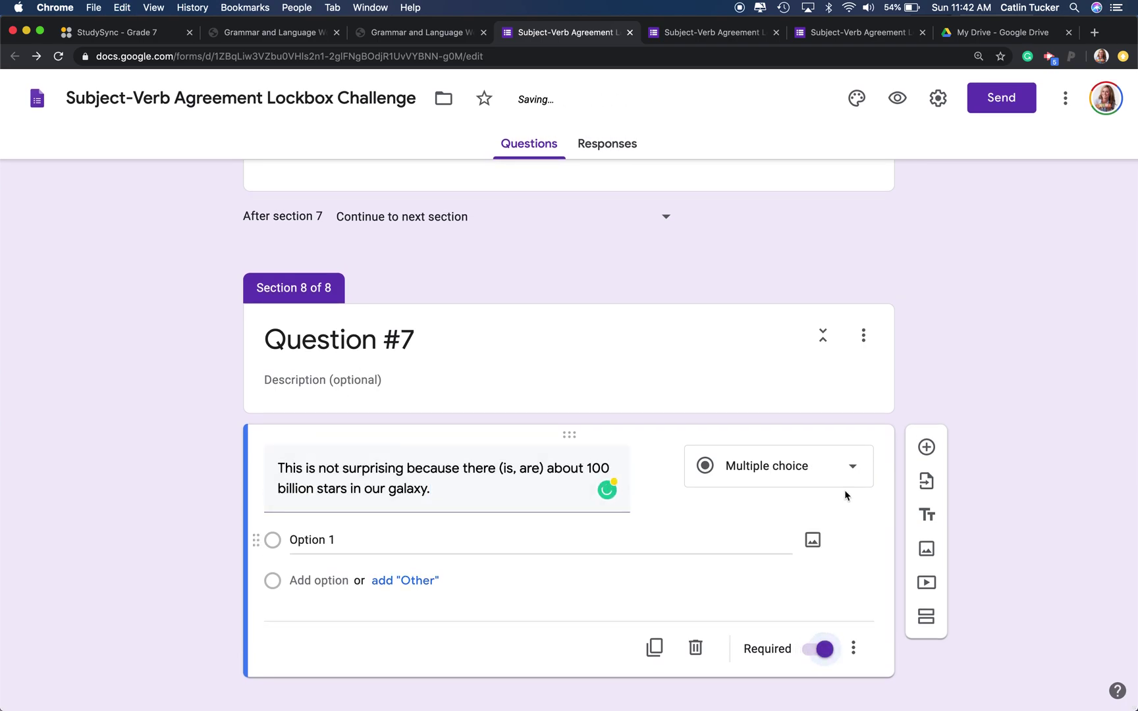
click(855, 469)
click(794, 195)
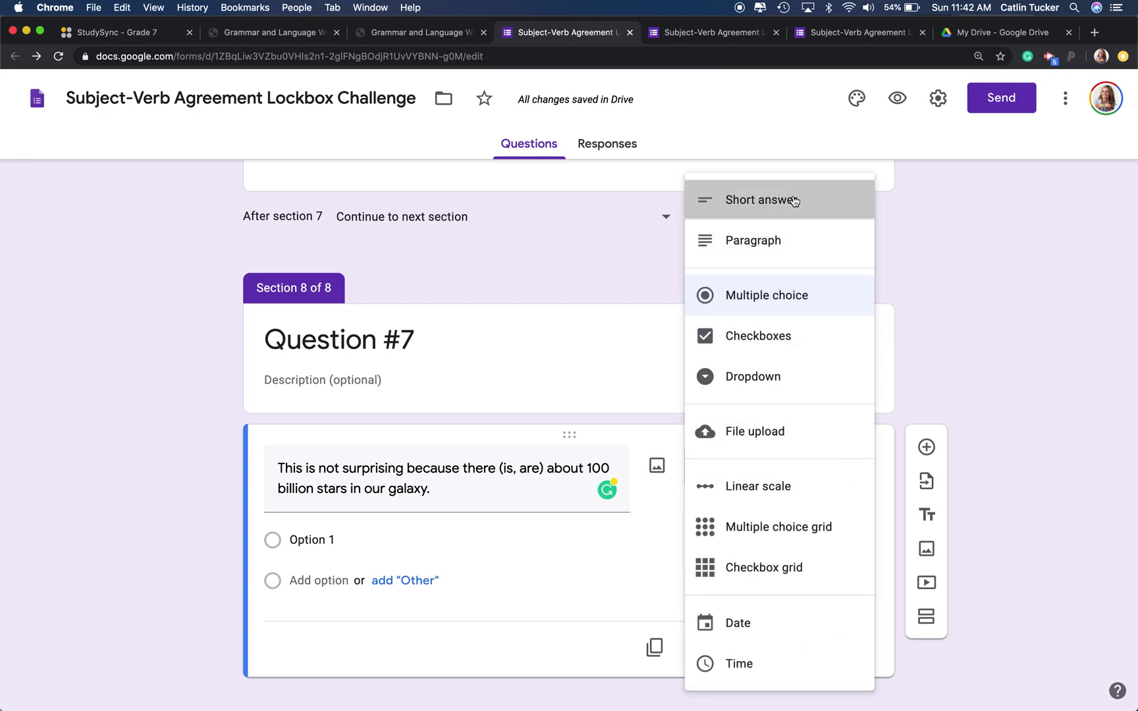
click(854, 628)
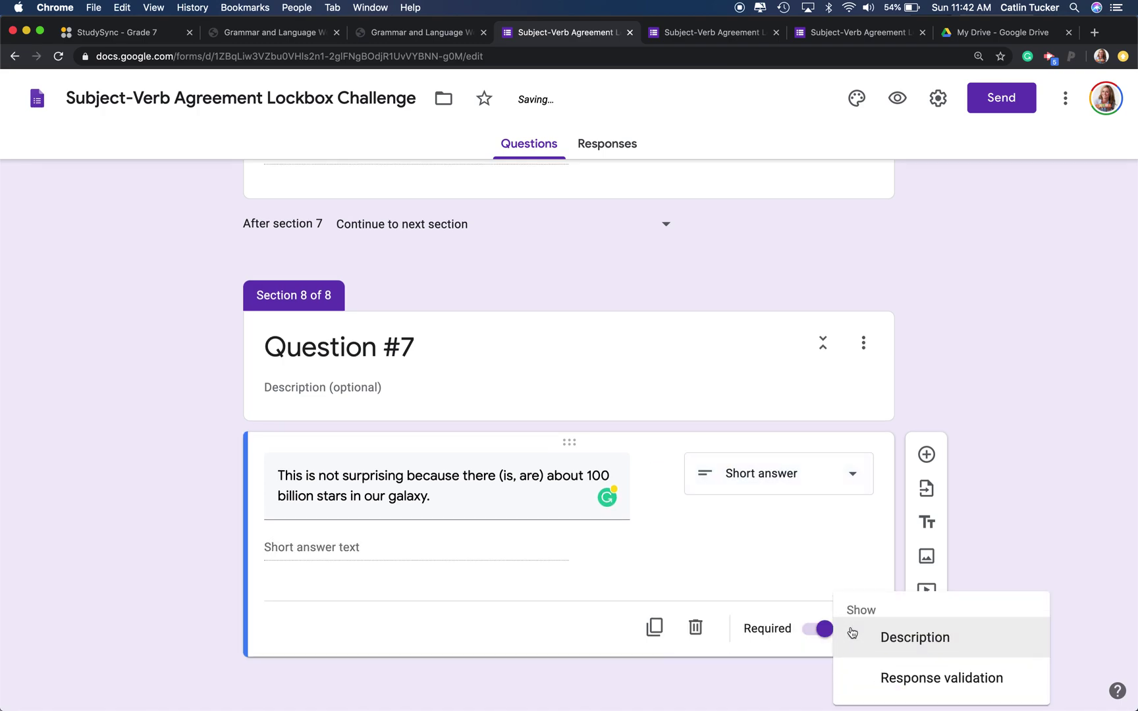
click(917, 688)
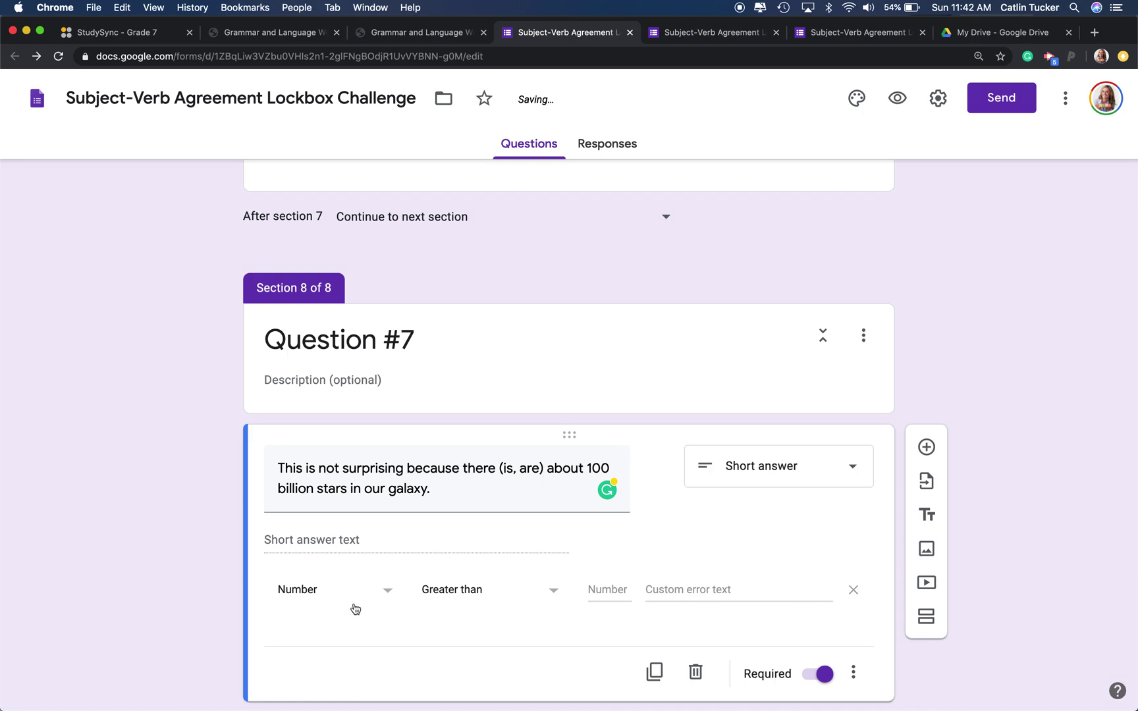
click(384, 594)
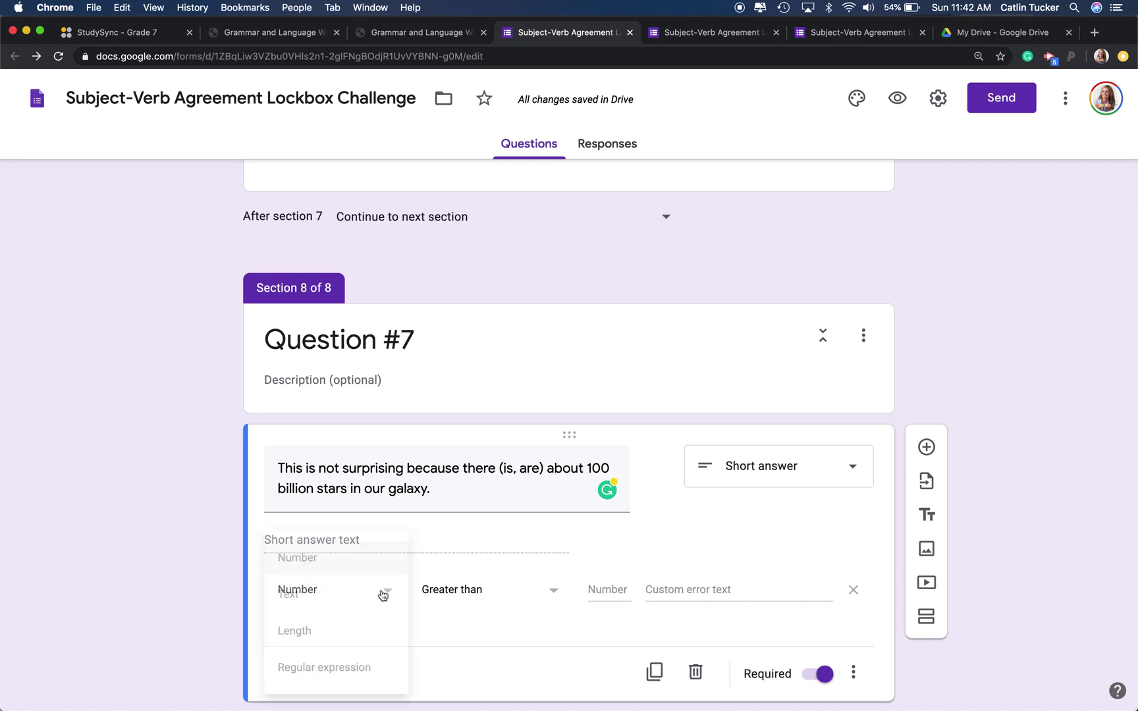
click(287, 596)
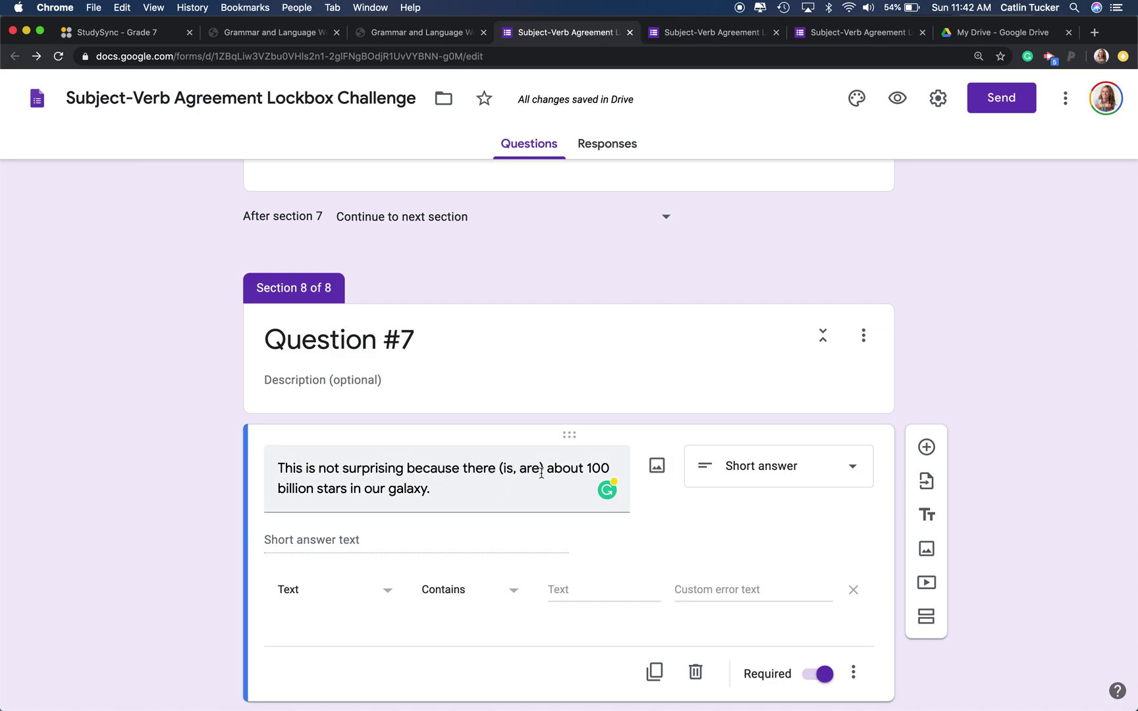
click(603, 585)
text(are)
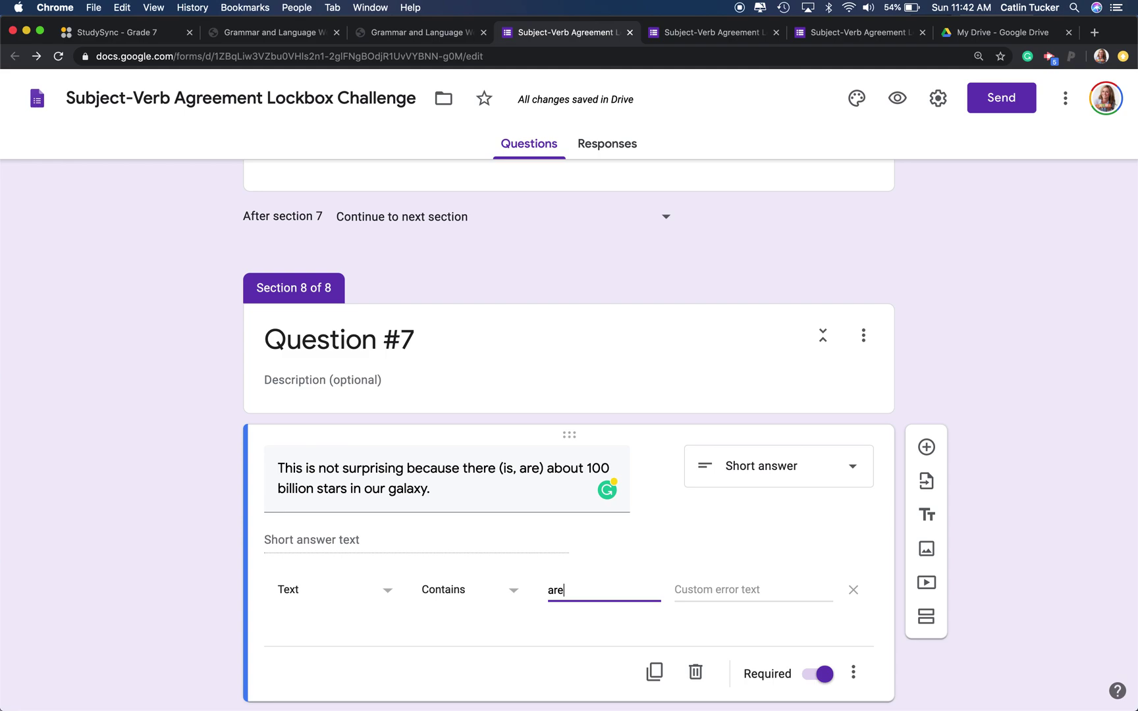
click(697, 590)
text(Try)
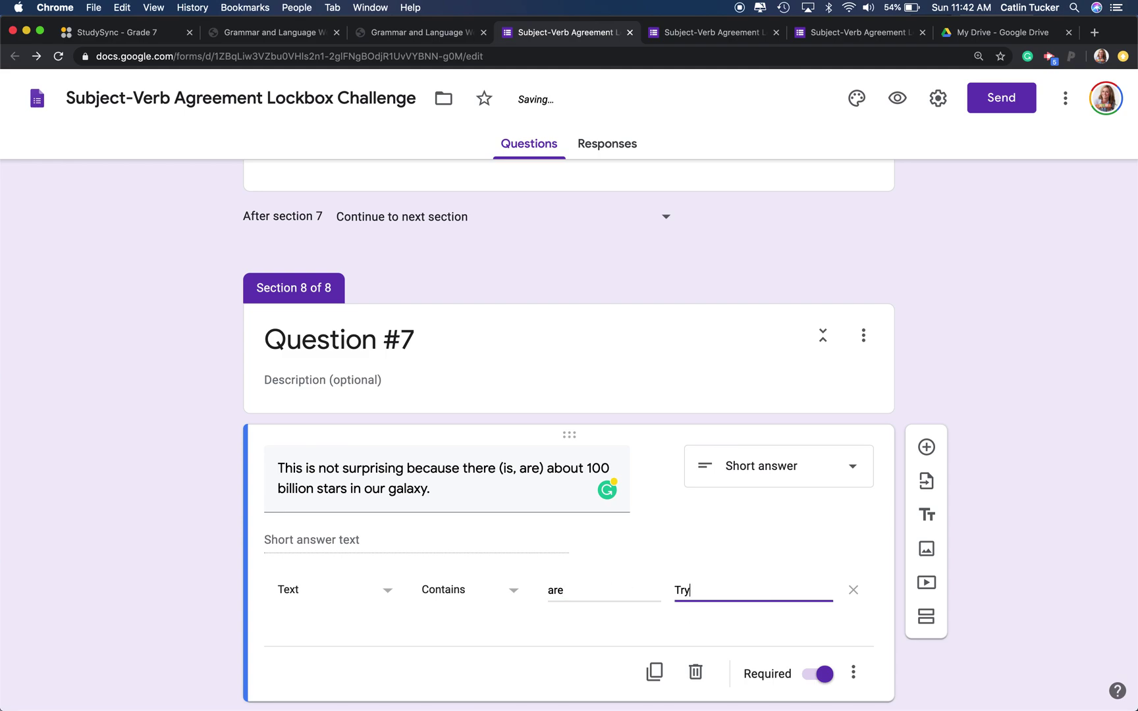
text( again!)
Look over the workbook PDF, then return to the form editor
click(280, 33)
scroll(486, 263, down, 6)
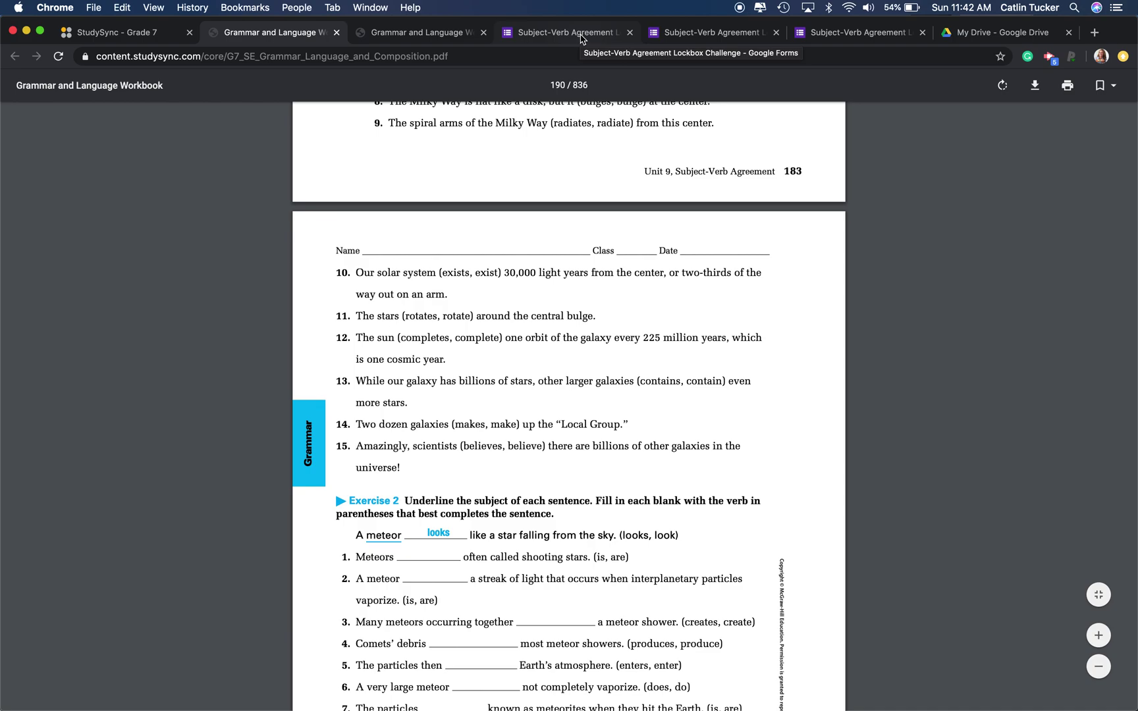
click(582, 38)
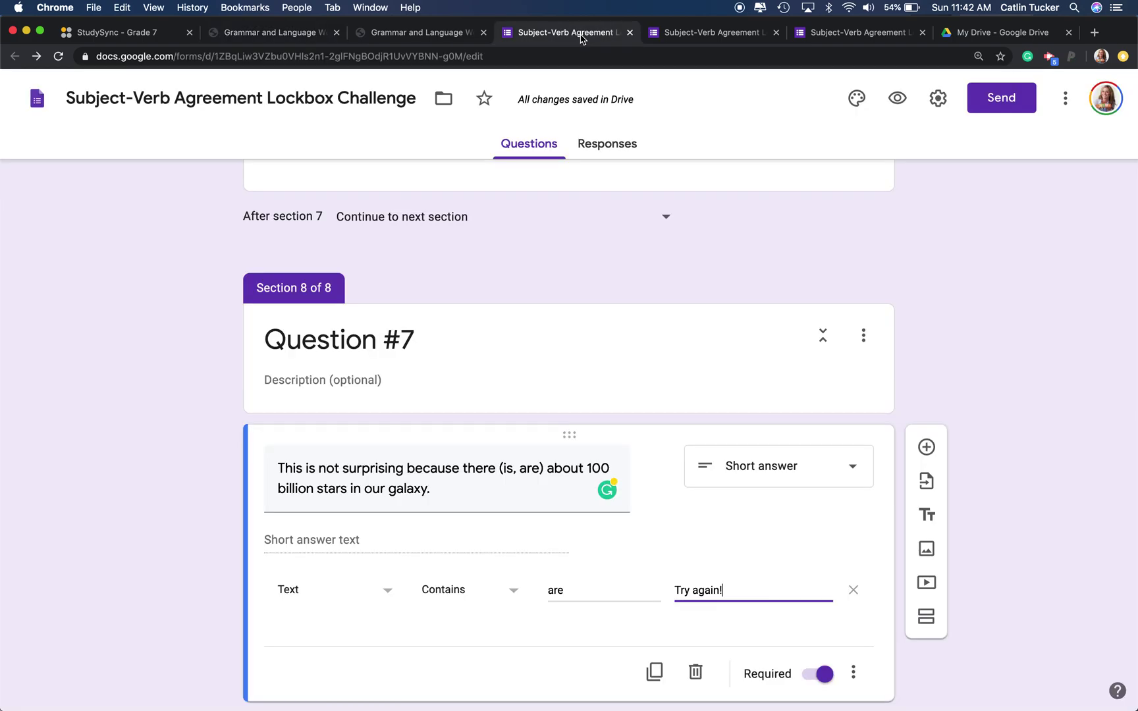
scroll(702, 352, down, 2)
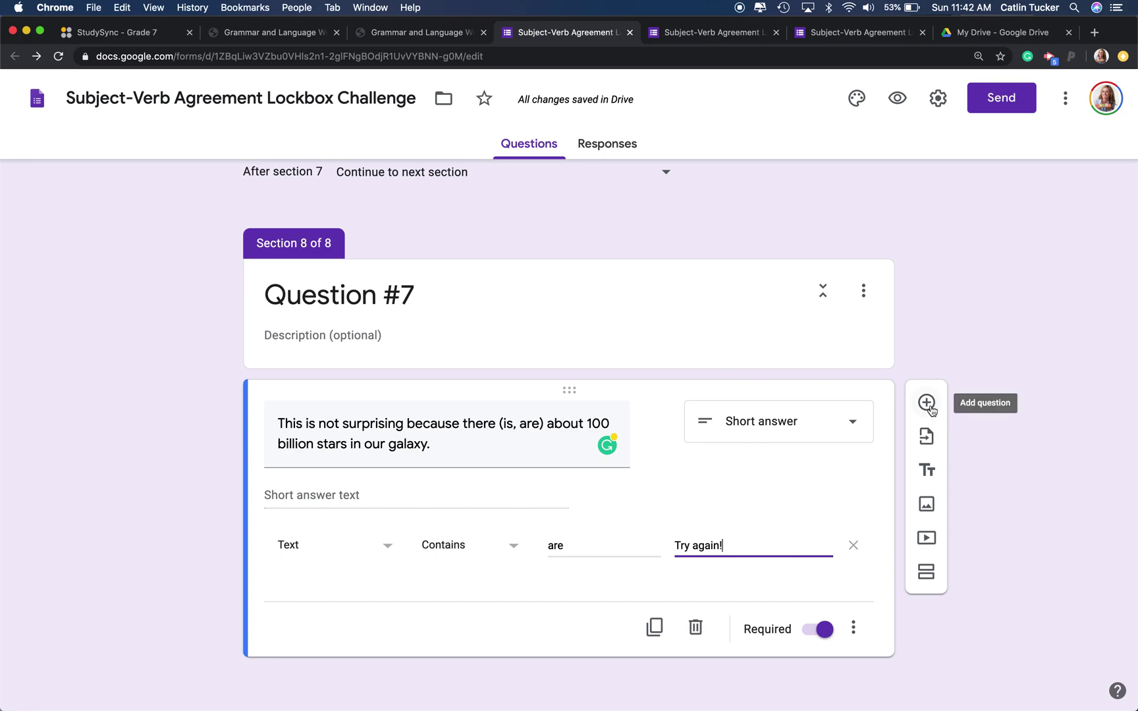
Add a final section titled 'Congratulations!'
click(927, 571)
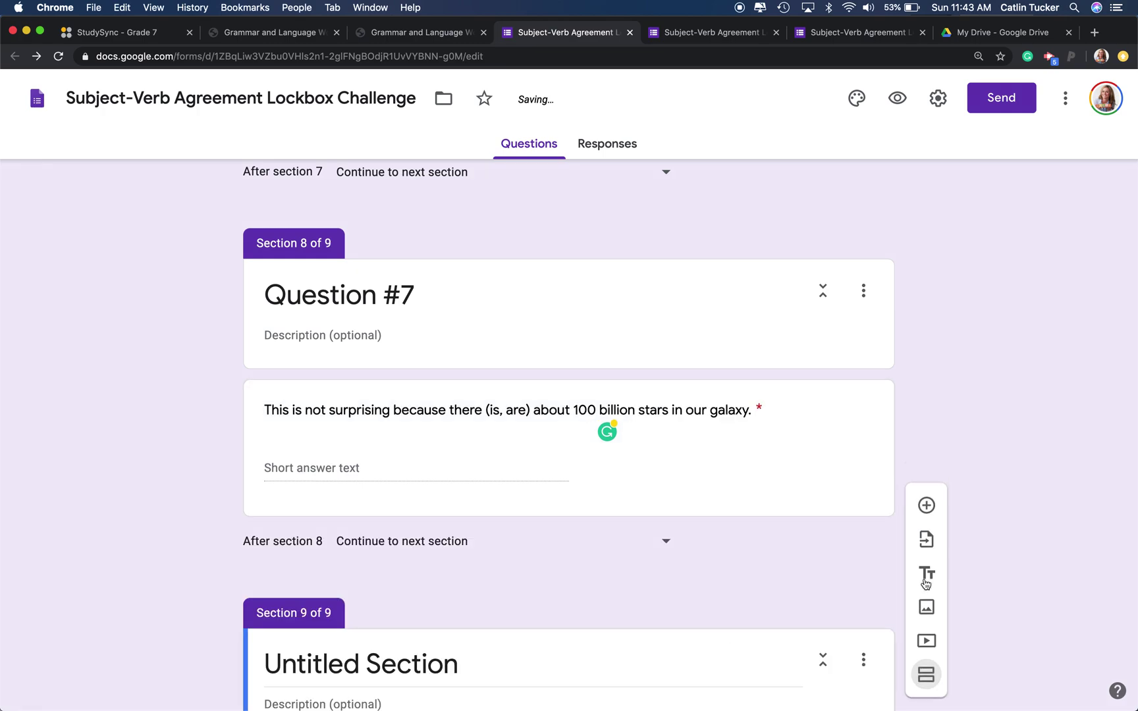
click(477, 575)
text(C)
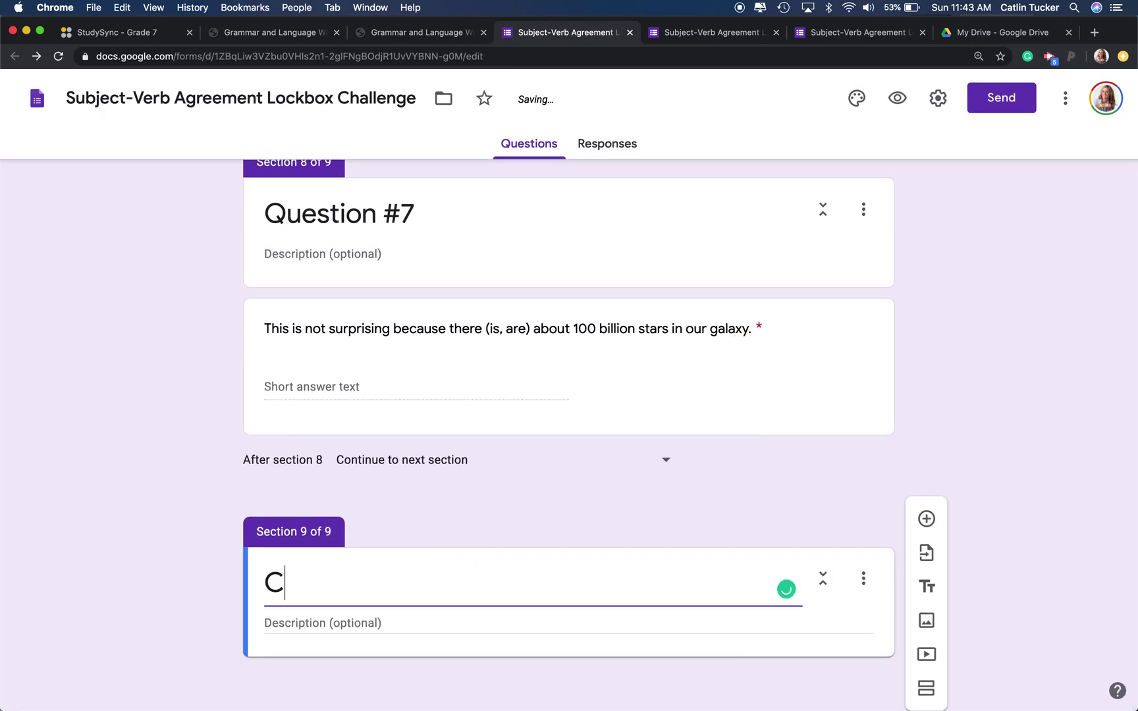
text(ongratula)
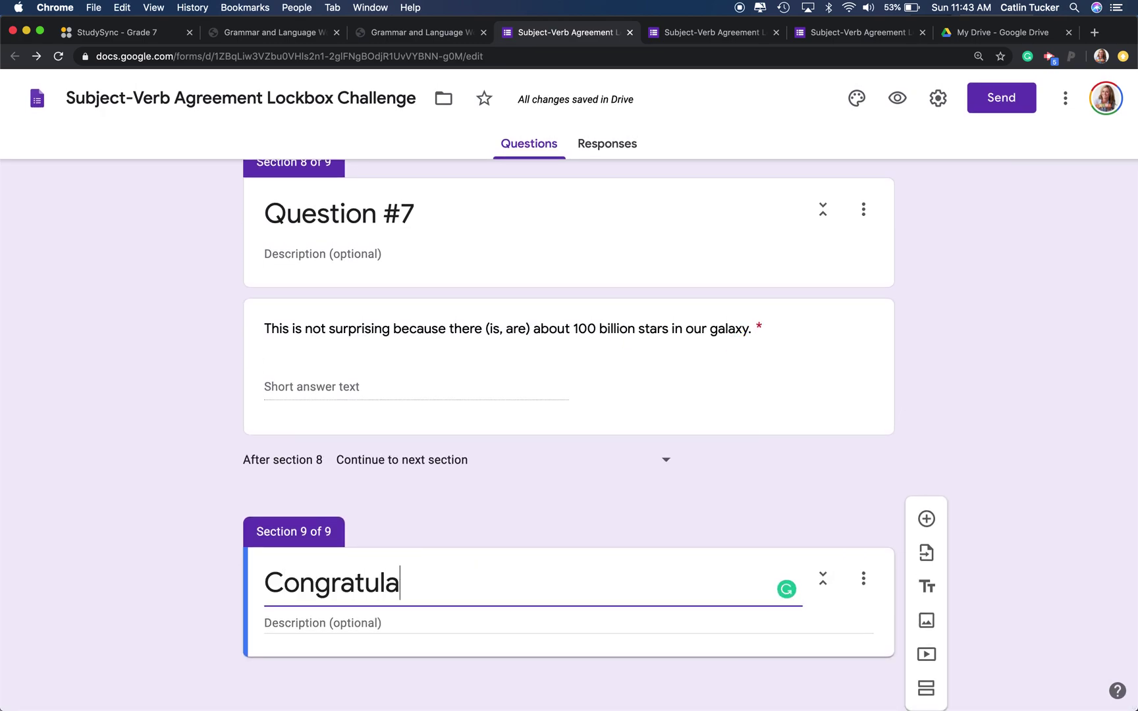
text(tions!)
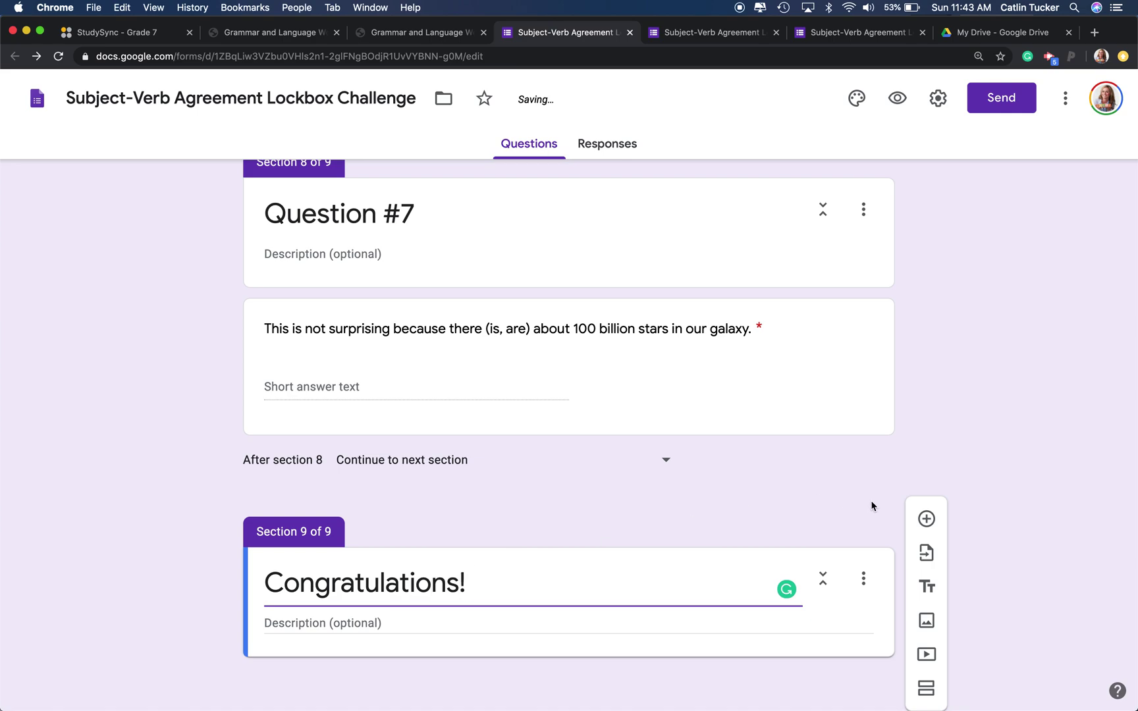
Upload the celebration image IMG_4690.jpg into the Congratulations! section
click(927, 628)
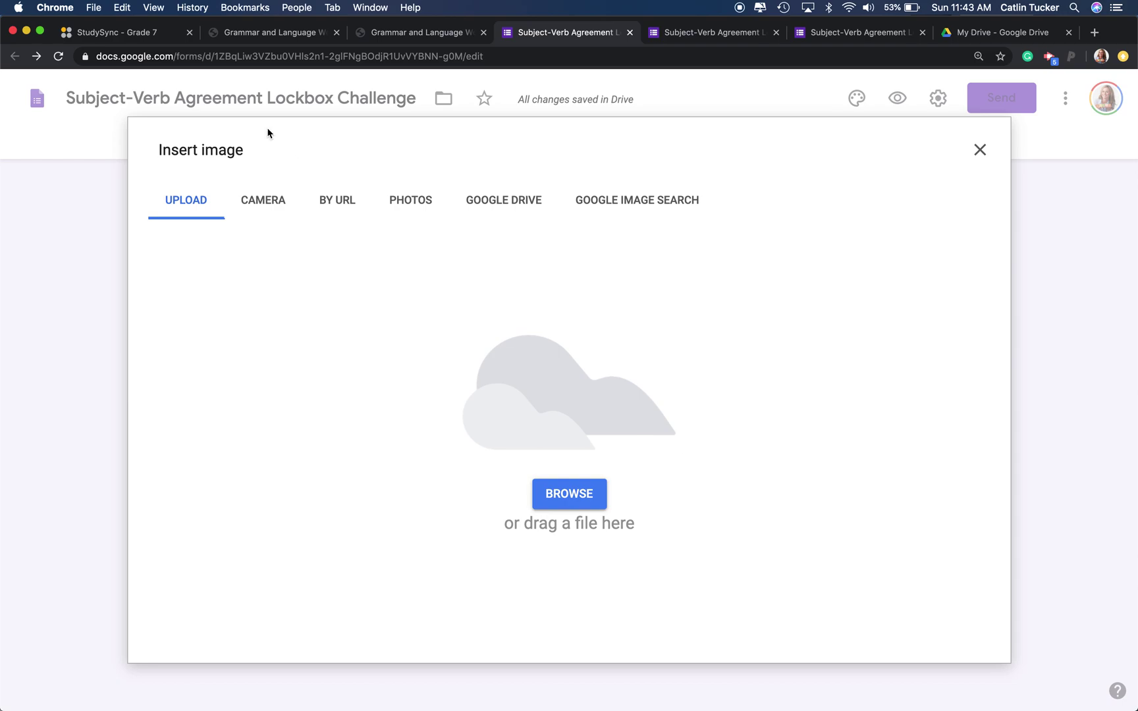
click(595, 499)
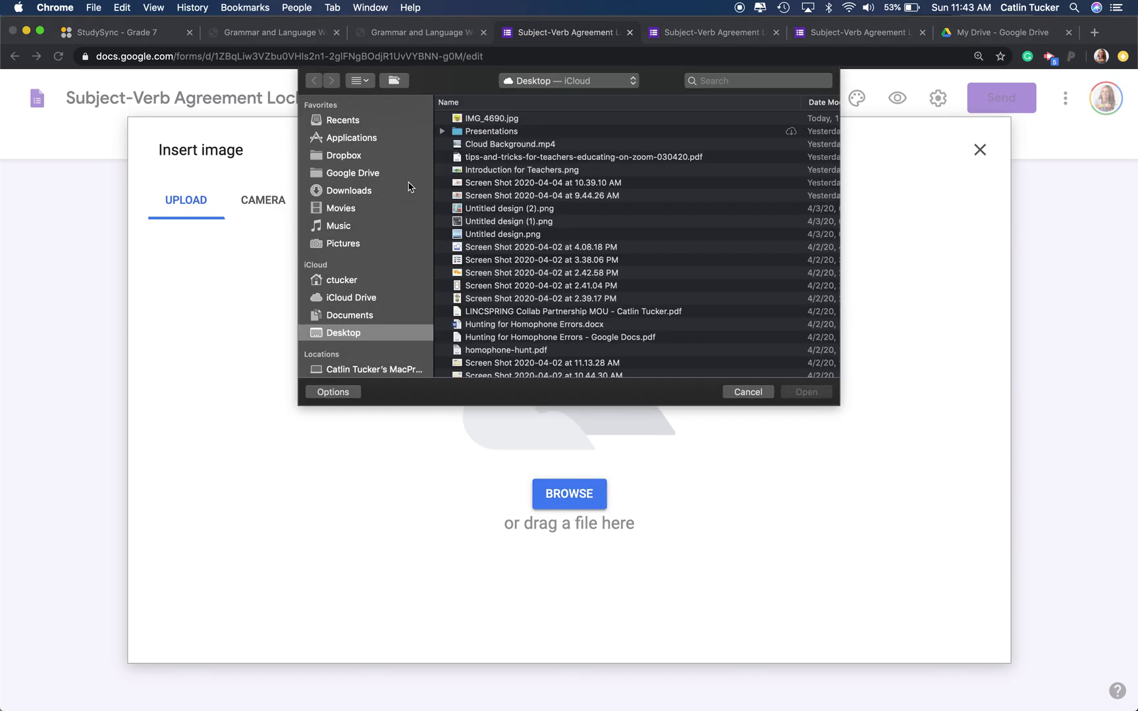
click(499, 120)
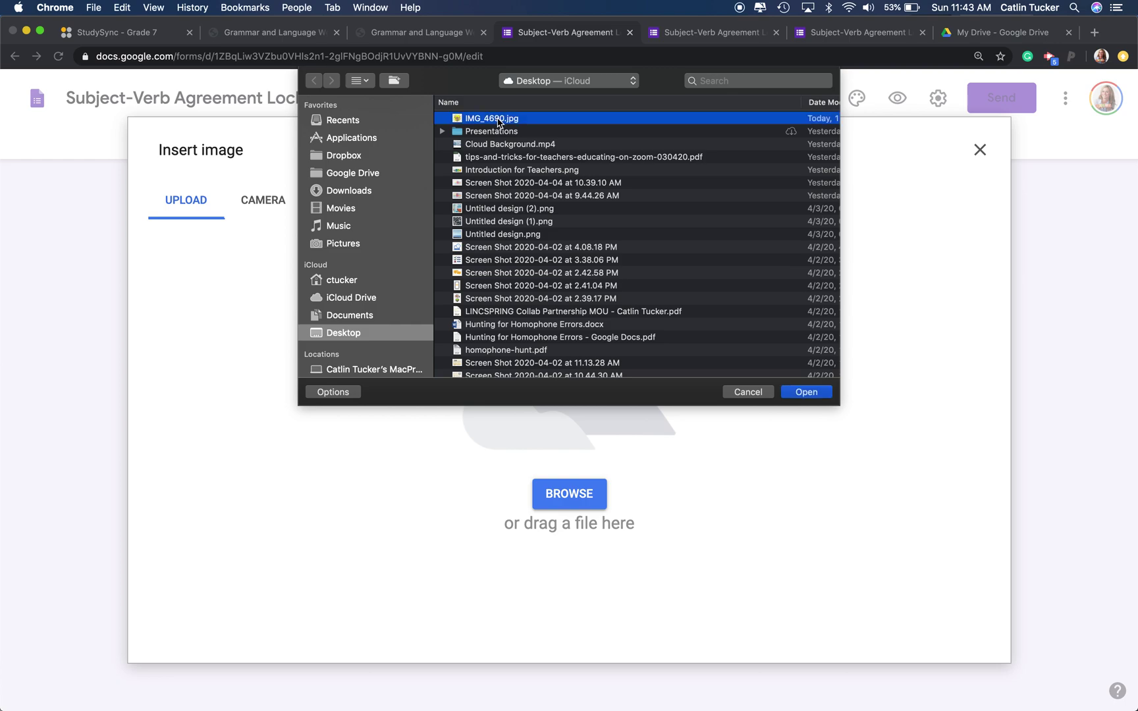
click(809, 395)
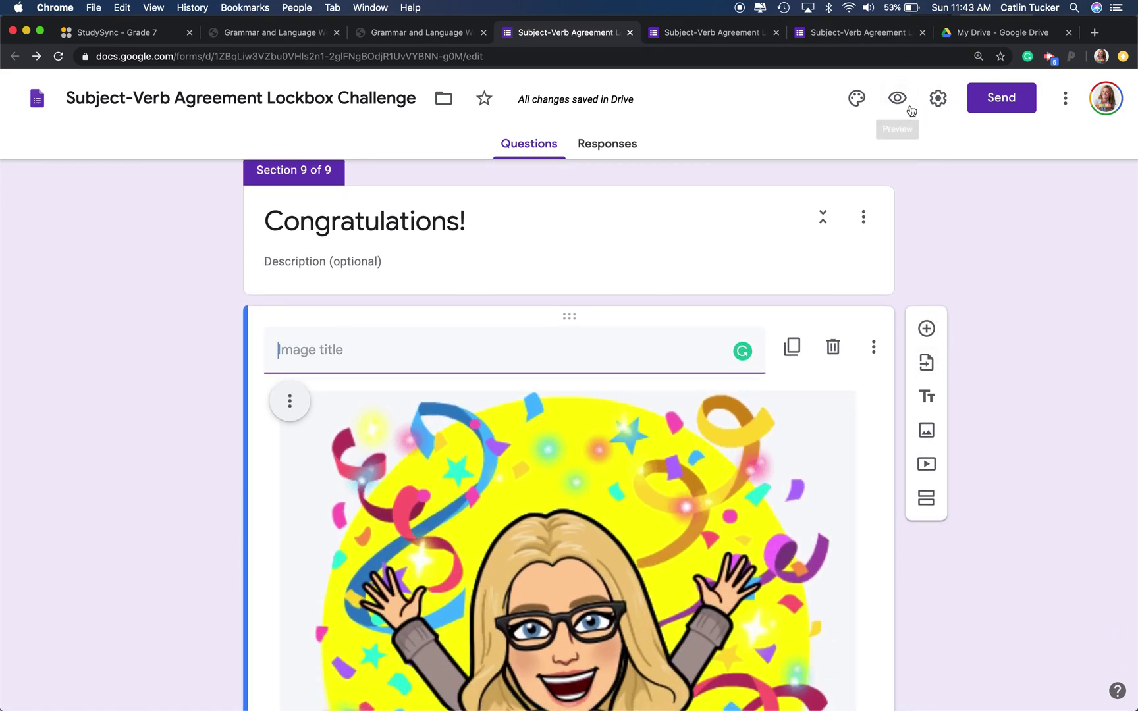
In the preview, answer Question #1 with 'are', then correct it to 'is' after 'Try again!'
click(730, 40)
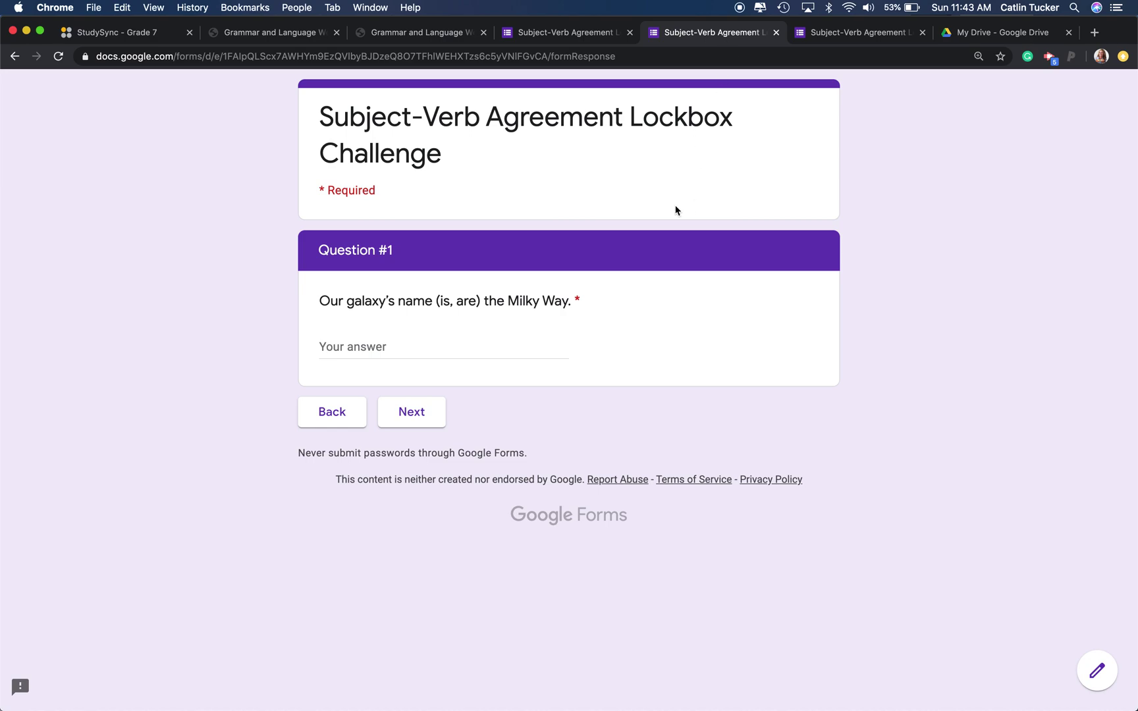
click(359, 349)
text(are)
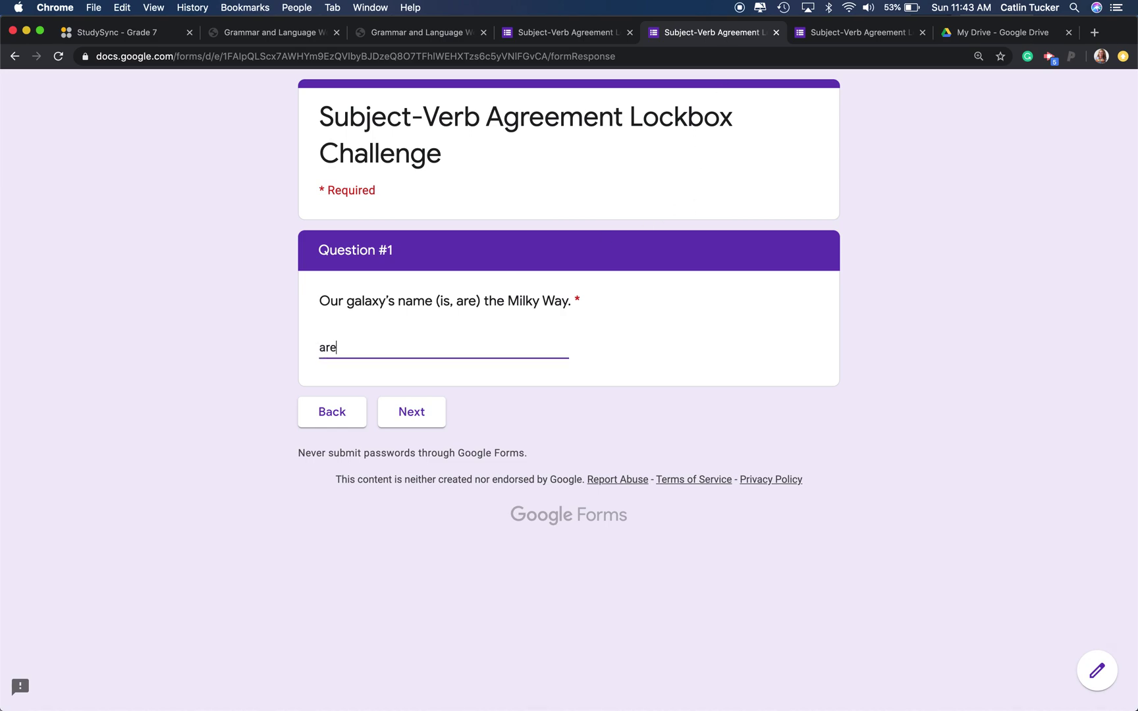
click(409, 417)
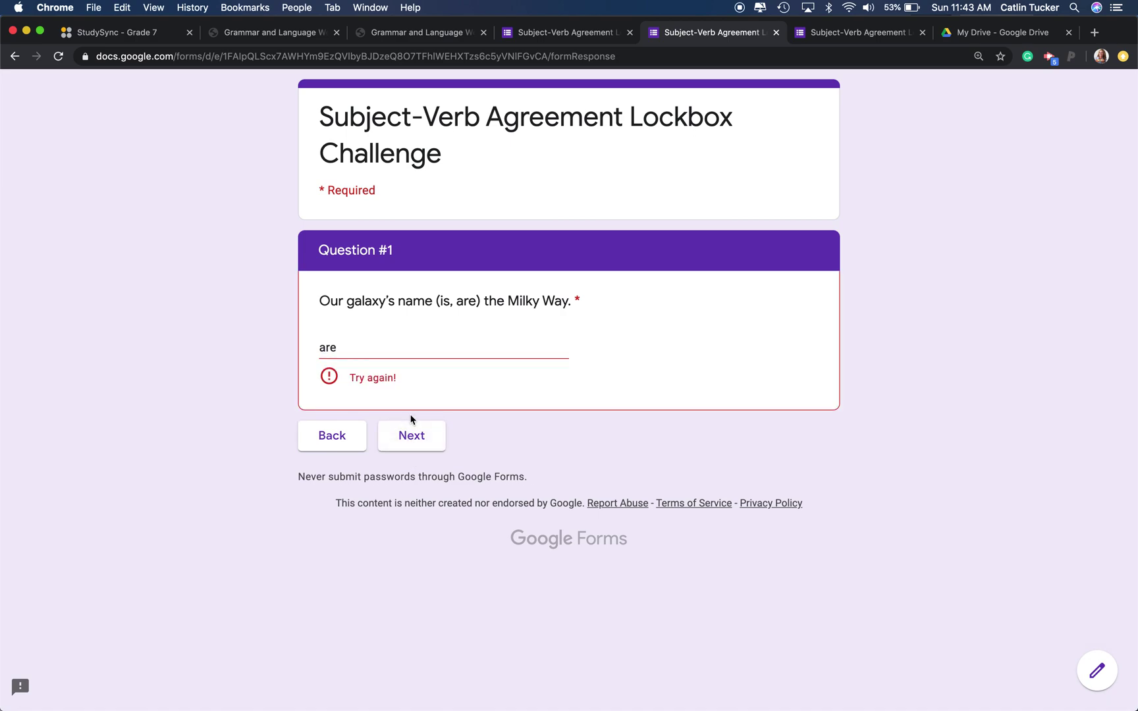
drag(336, 347, 316, 353)
text(is)
click(427, 412)
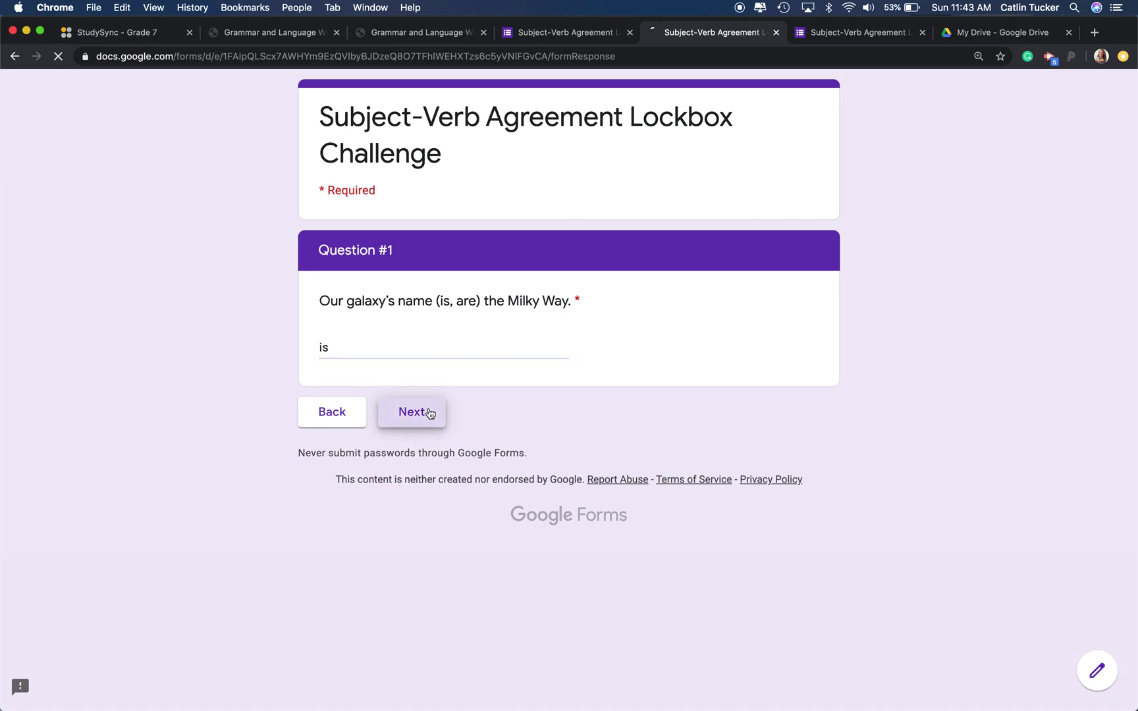
Answer Question #2 with 'consists' and Question #3 with 'spreads'
click(344, 373)
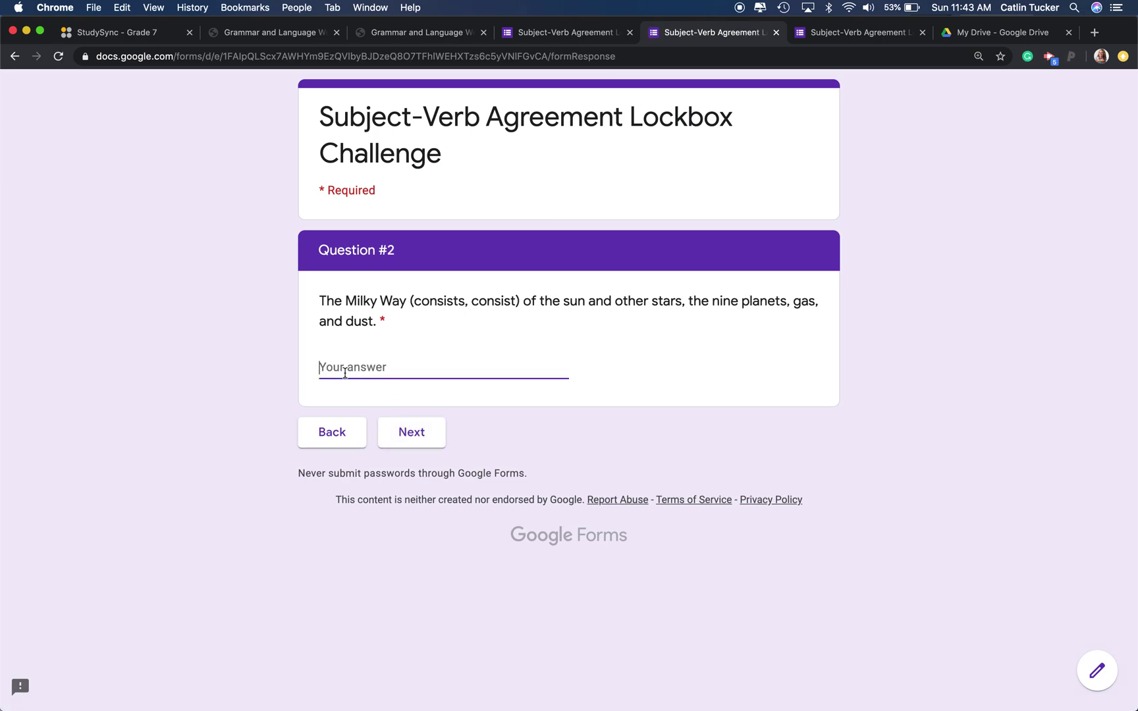
text(consists)
click(413, 435)
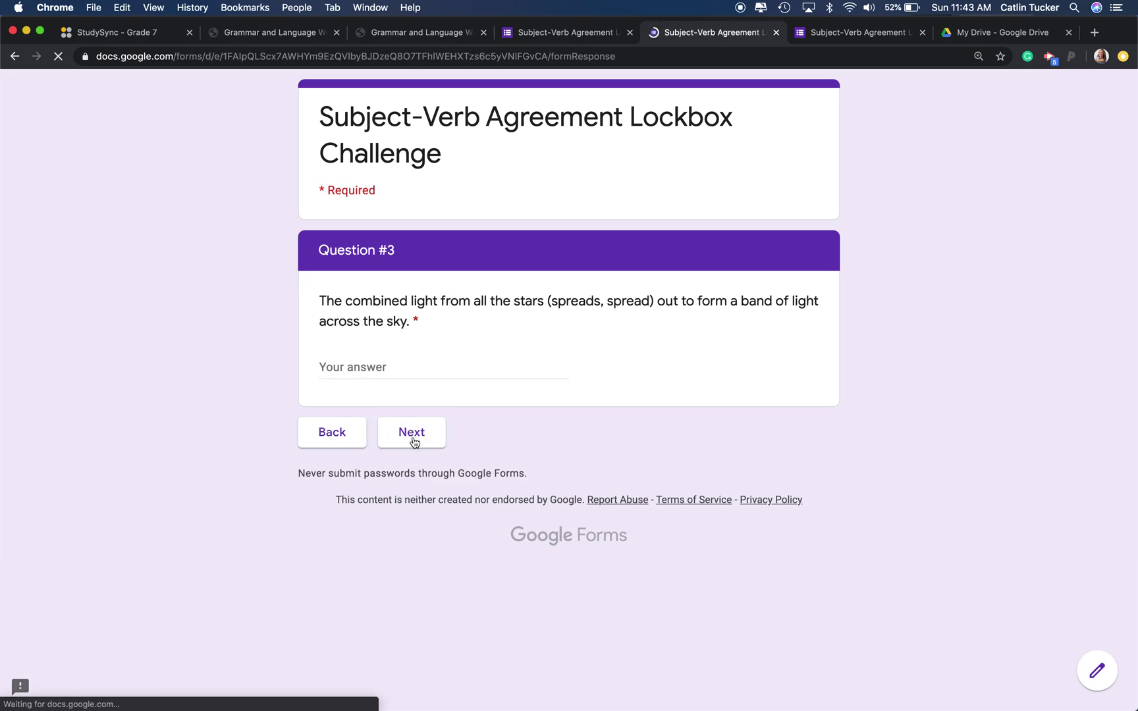
click(367, 369)
text(s)
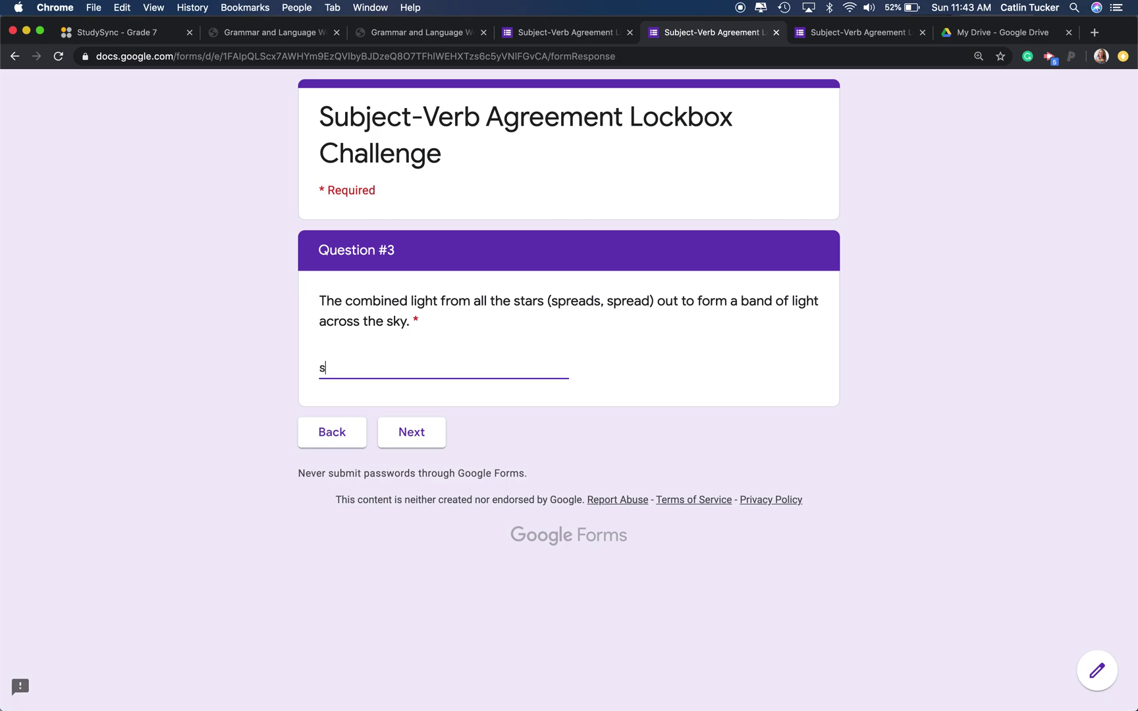
text(preads)
click(400, 446)
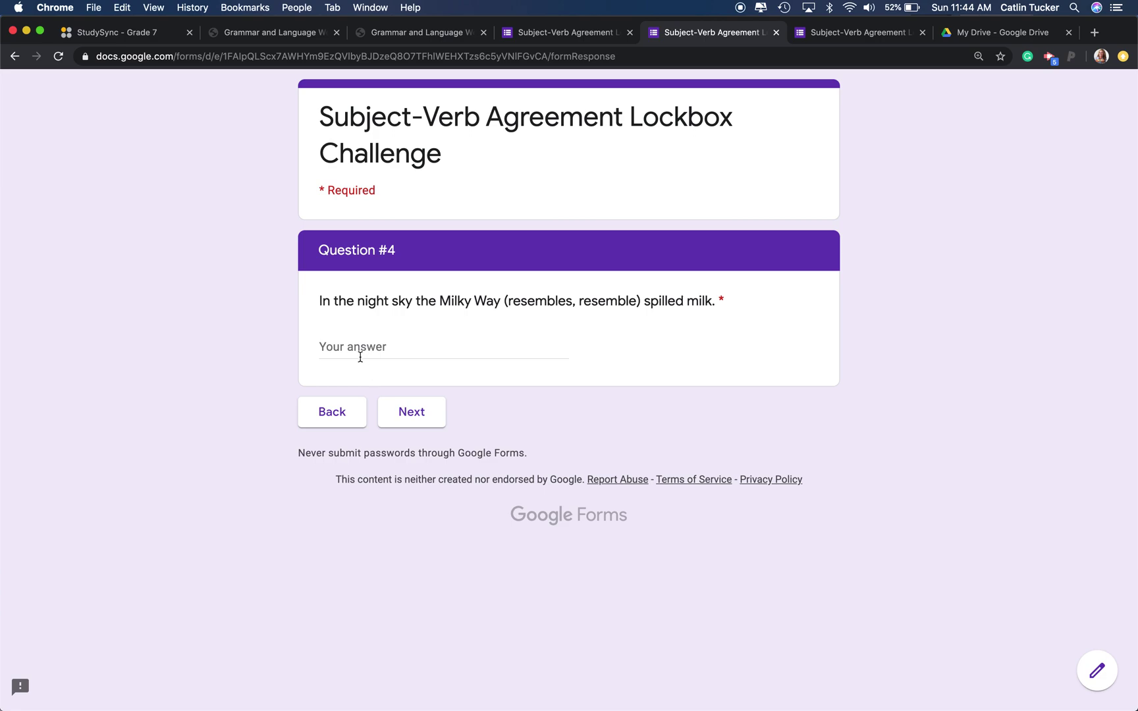
Answer Question #4 with 'resemble', then fix it to 'resembles' after rejection
click(356, 347)
text(resemb)
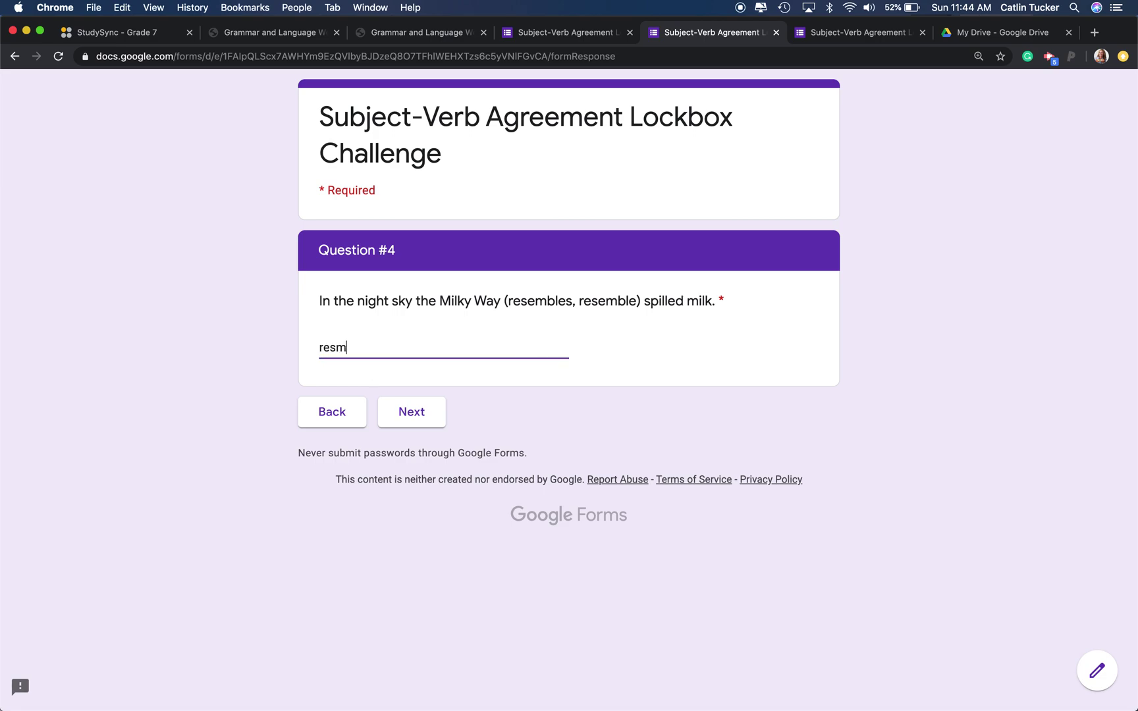
text(le)
click(419, 411)
click(368, 349)
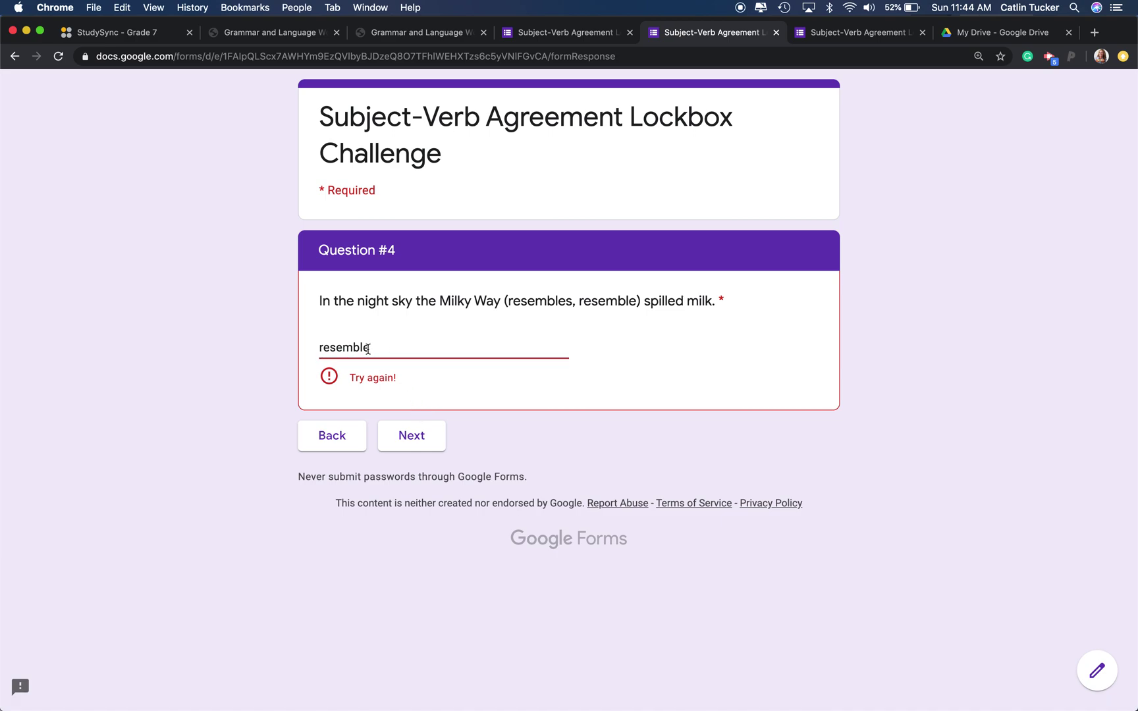
text(s)
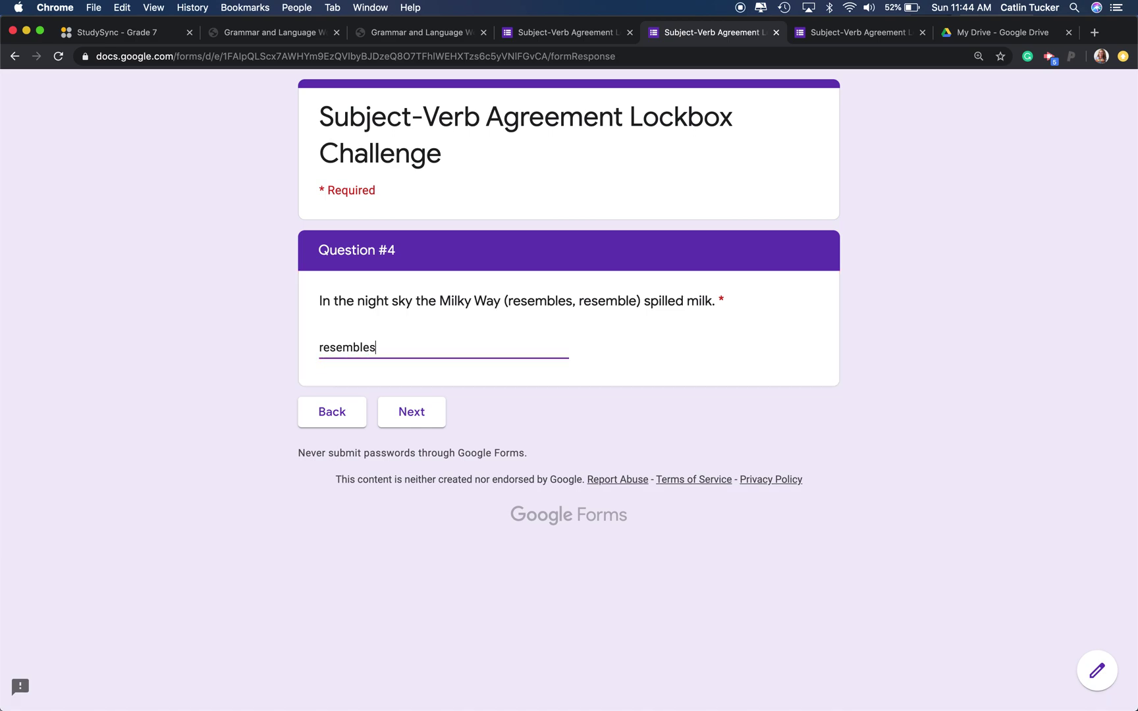
click(419, 416)
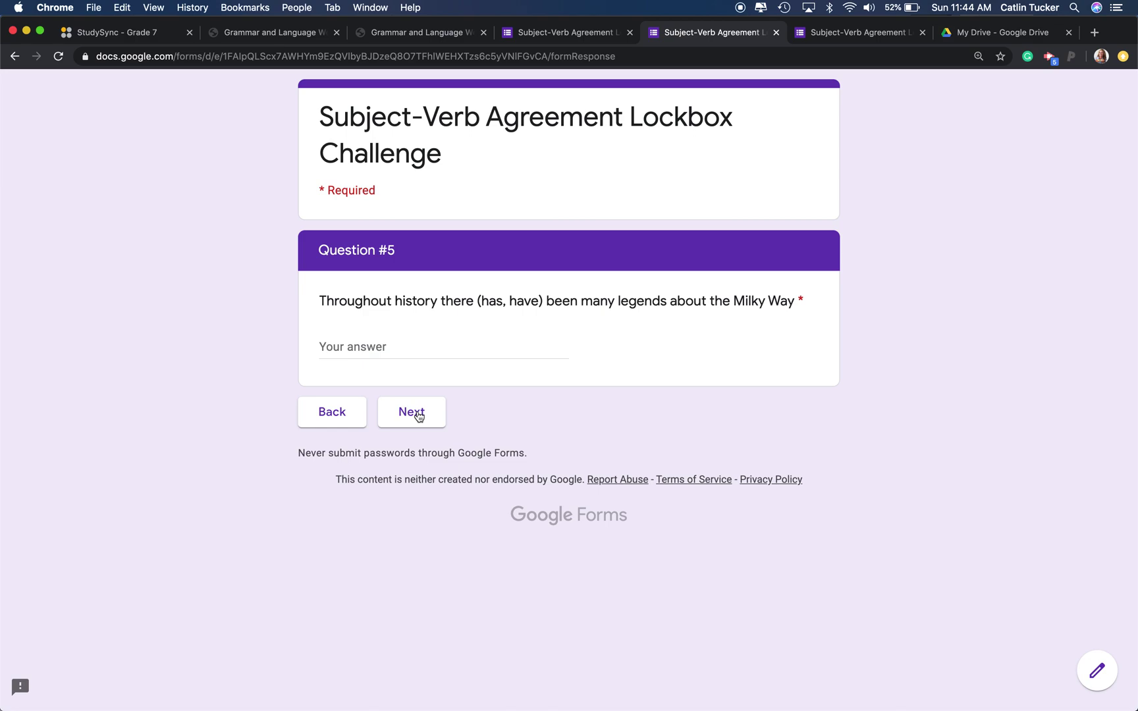
Answer Question #5 with 'have' and Question #6 with 'know' in the preview
click(376, 347)
text(have)
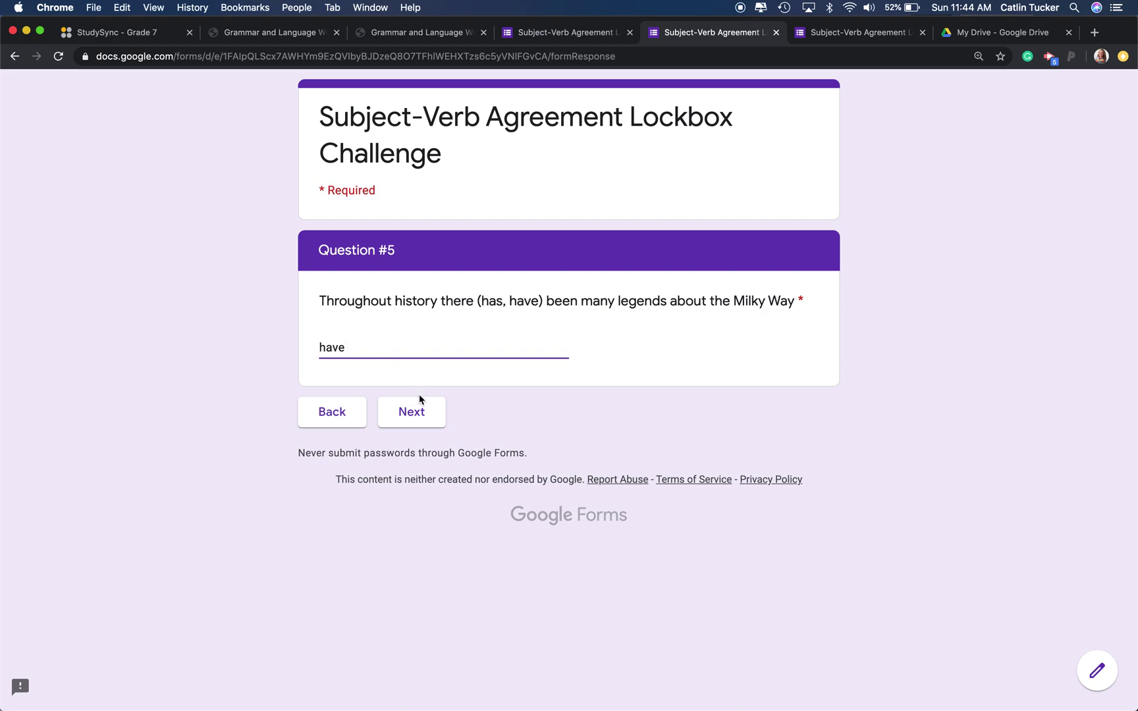
click(414, 419)
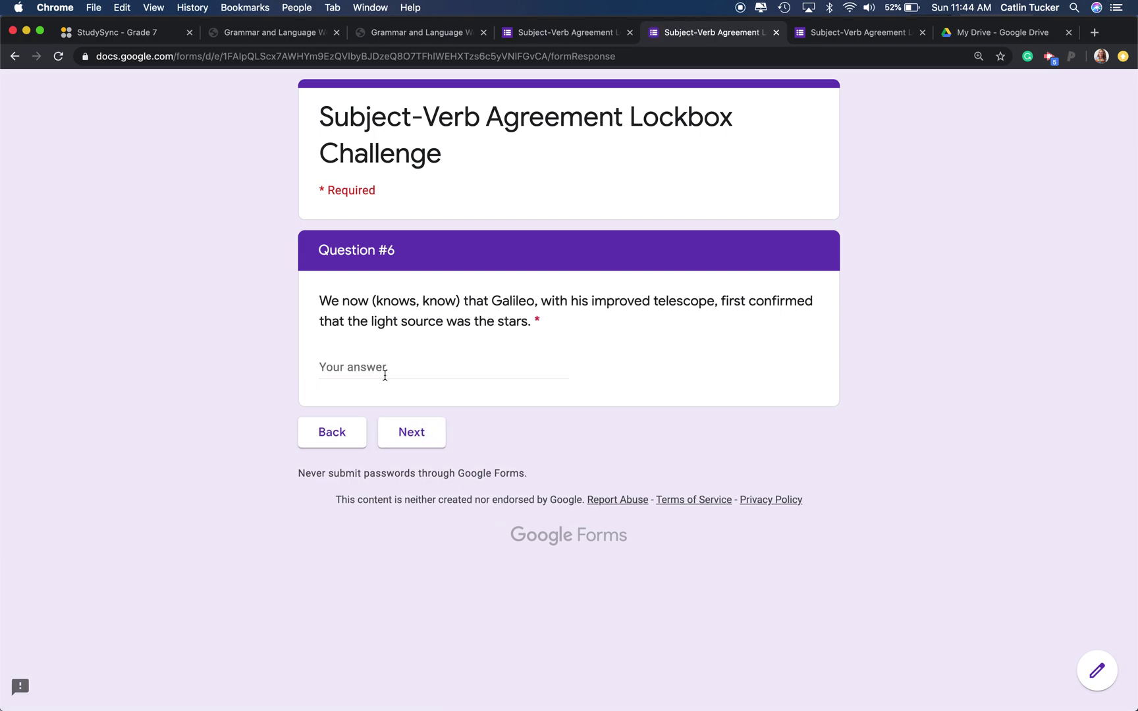
click(354, 361)
text(ikn)
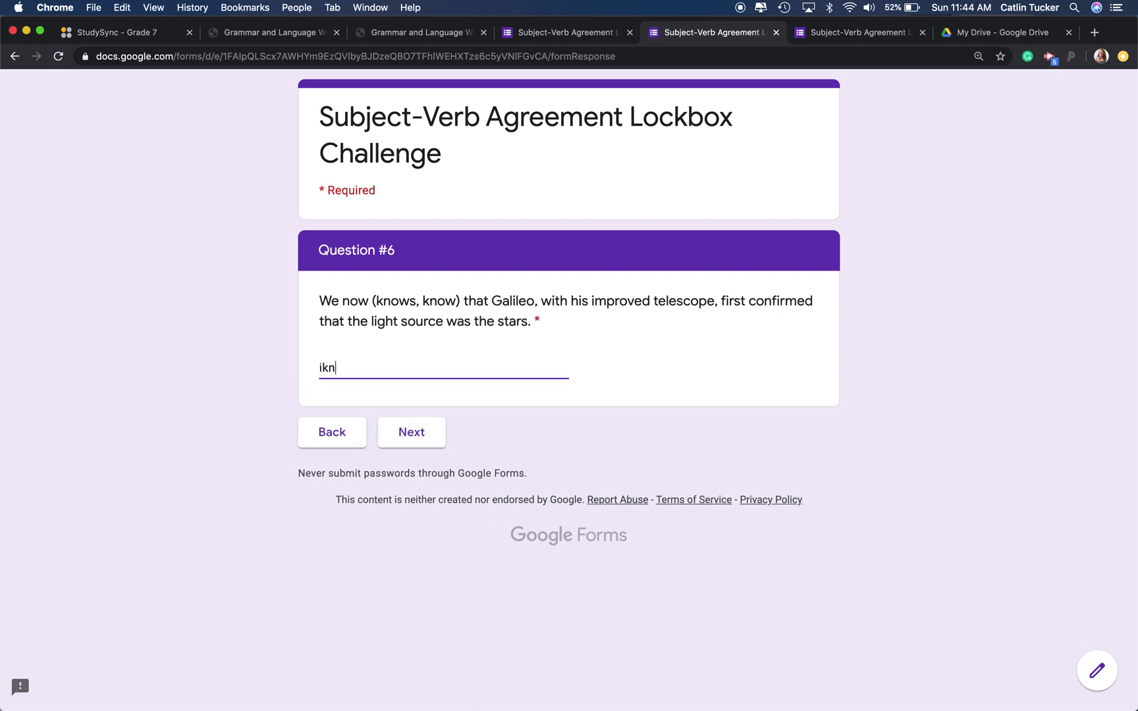
key(BackSpace)
key(BackSpace)
text(kn)
key(BackSpace)
key(BackSpace)
key(BackSpace)
text(k)
key(BackSpace)
text(know)
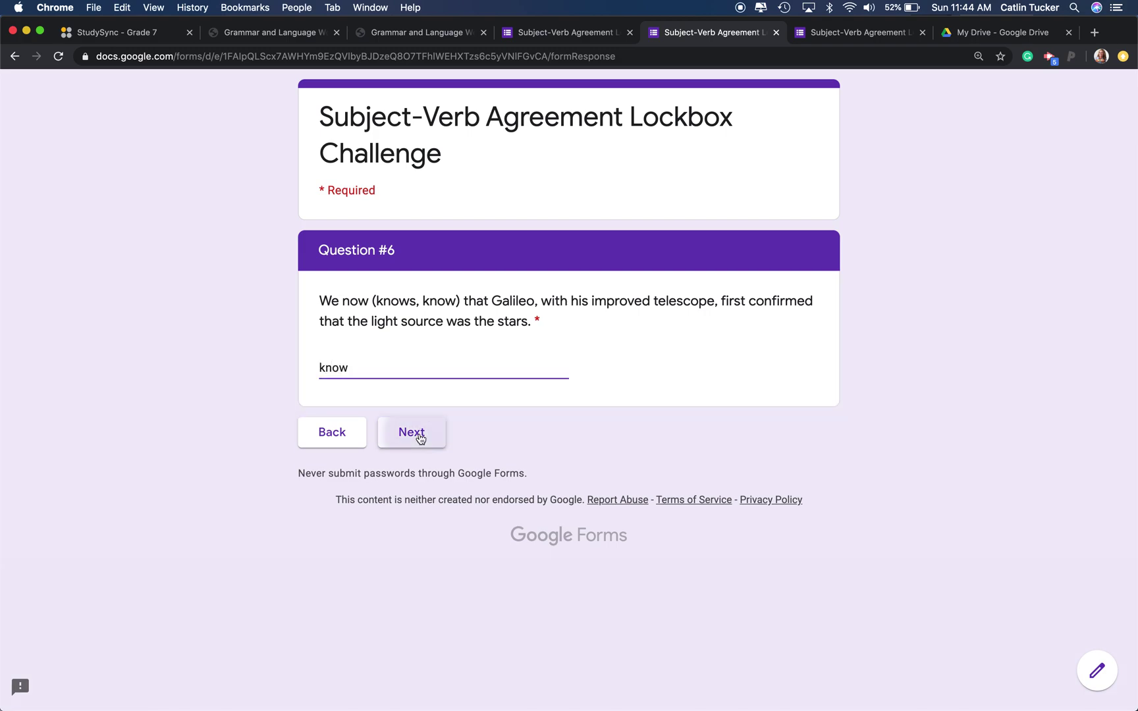
click(420, 434)
Answer Question #7 with 'are' to reach Congratulations!, then return to the workbook PDF
click(396, 347)
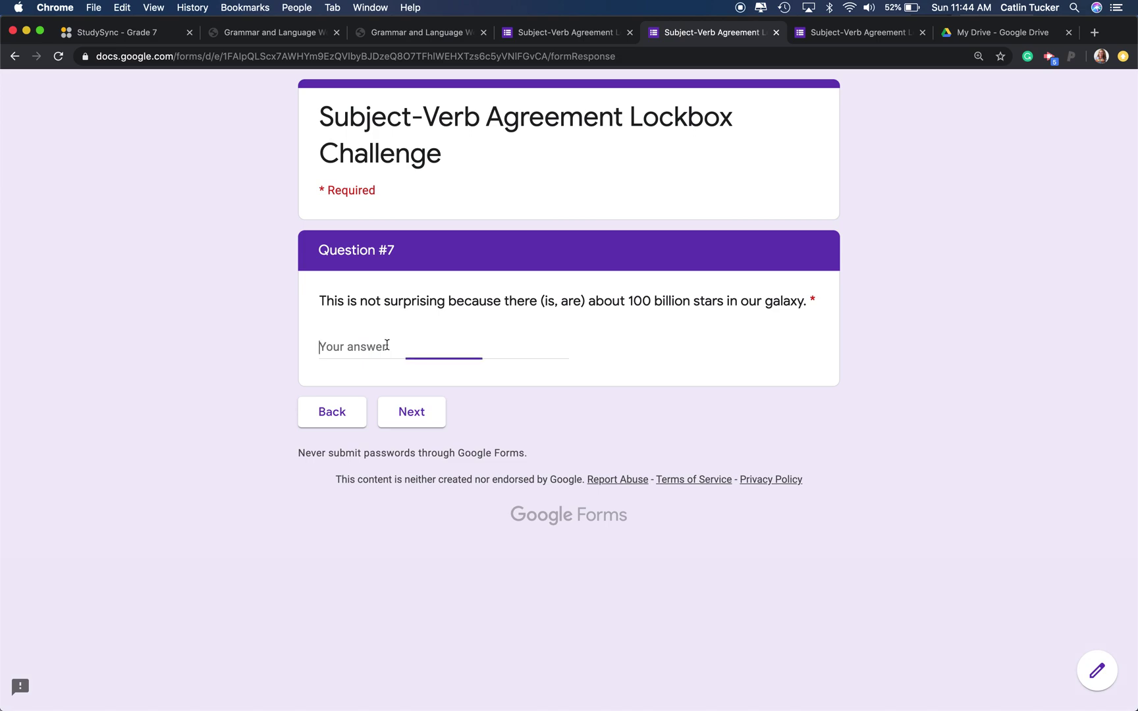
text(are)
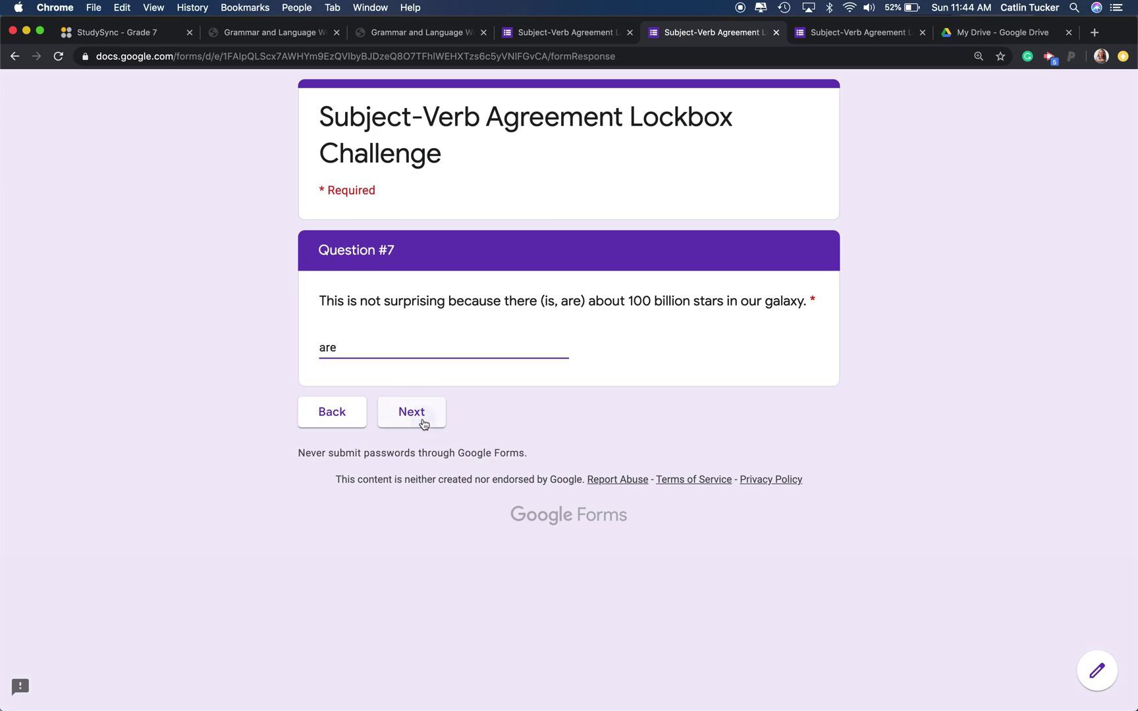
click(424, 423)
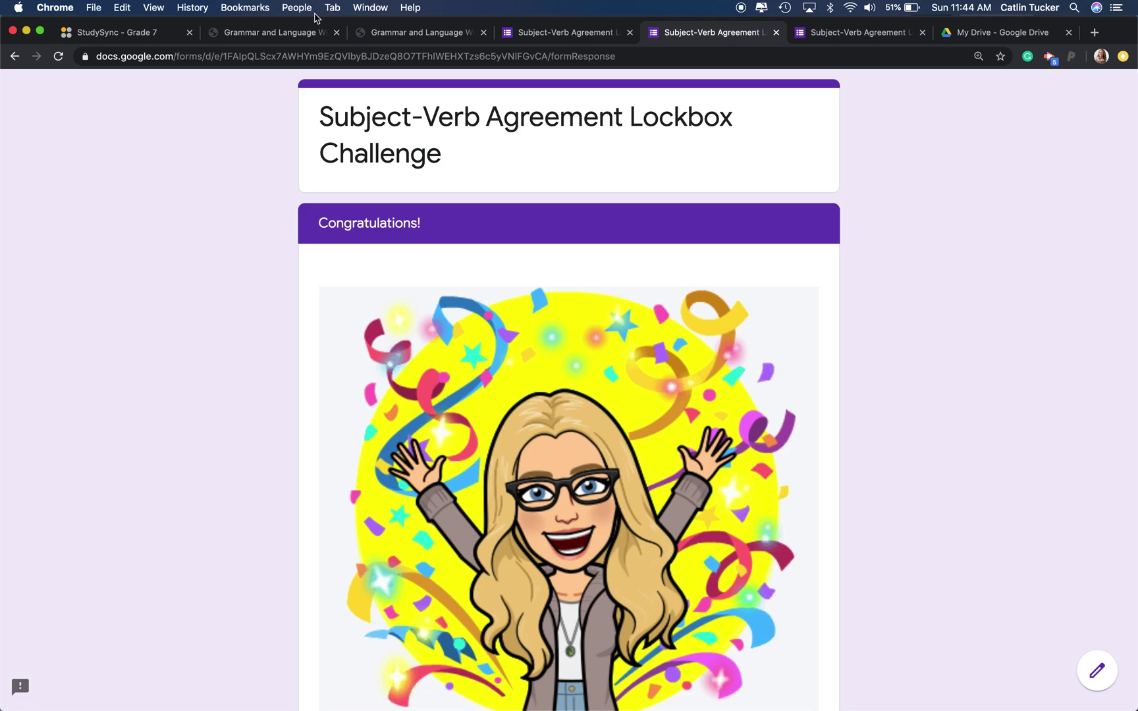
click(298, 41)
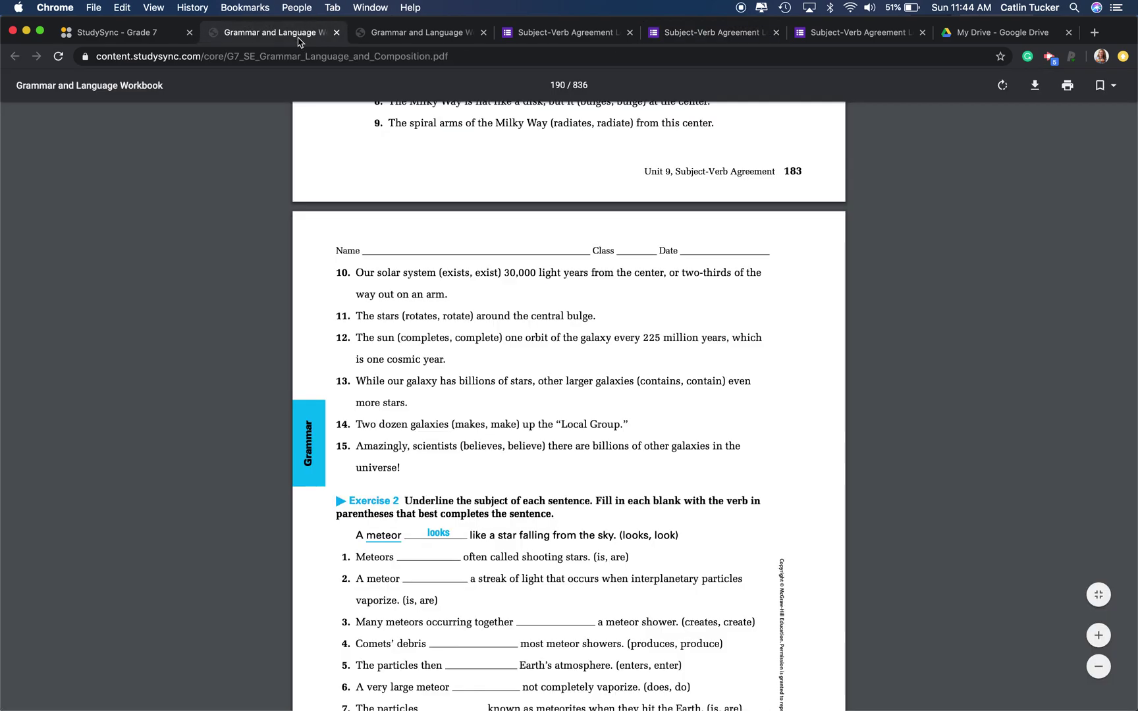